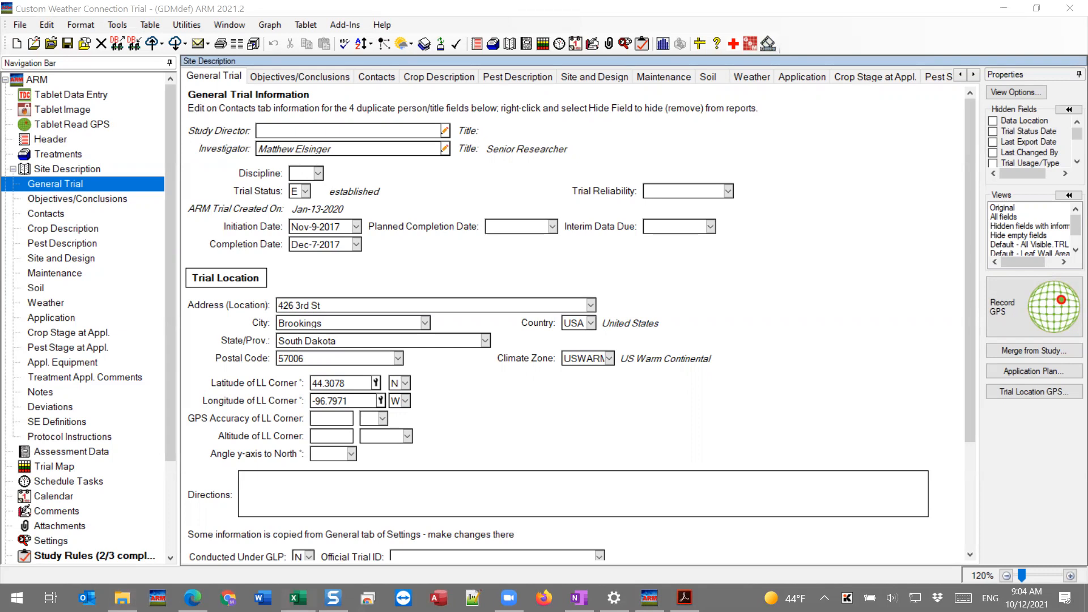
Switch to DailyExport-2.csv in Excel, autofit all columns to their contents and narrow the date column
drag(848, 0, 644, 92)
click(926, 91)
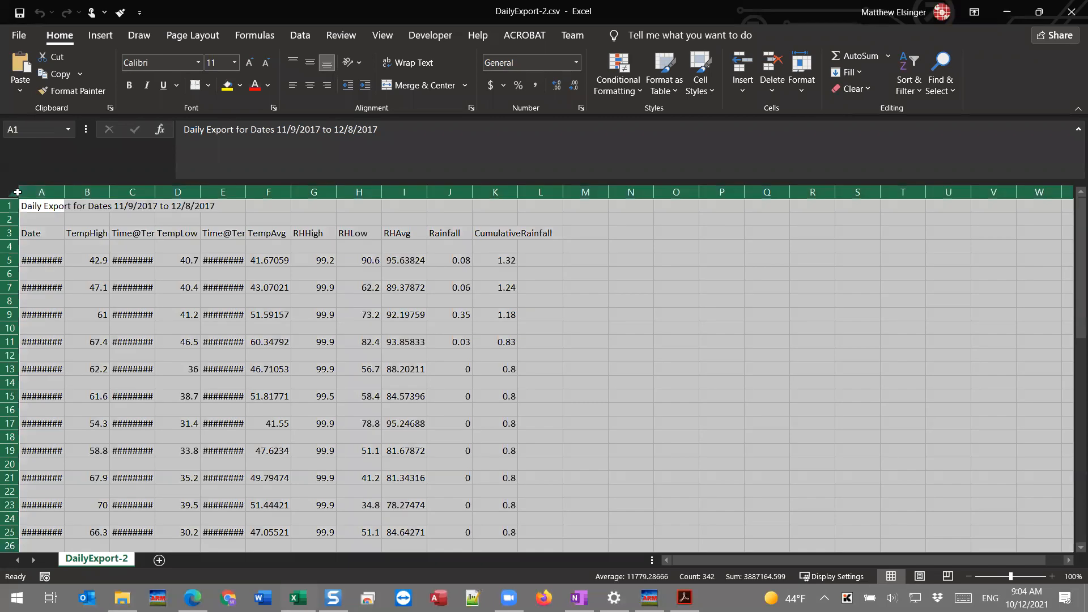
click(13, 192)
double_click(68, 192)
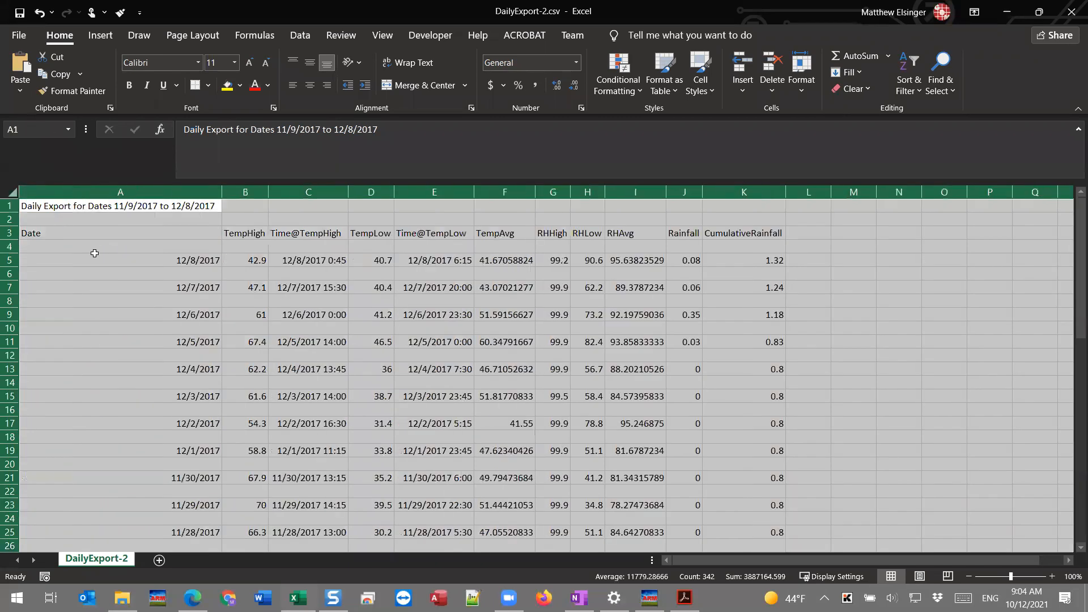
click(146, 355)
drag(224, 186, 92, 188)
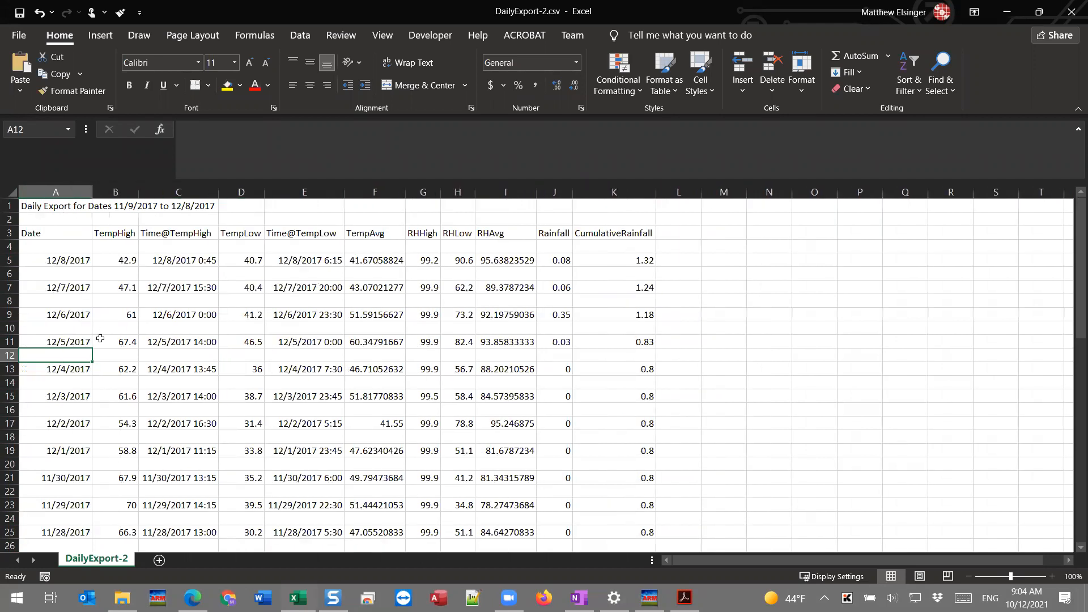
Examine the title row, the column headers in row 3 and the daily records of the weather export
click(162, 301)
click(72, 206)
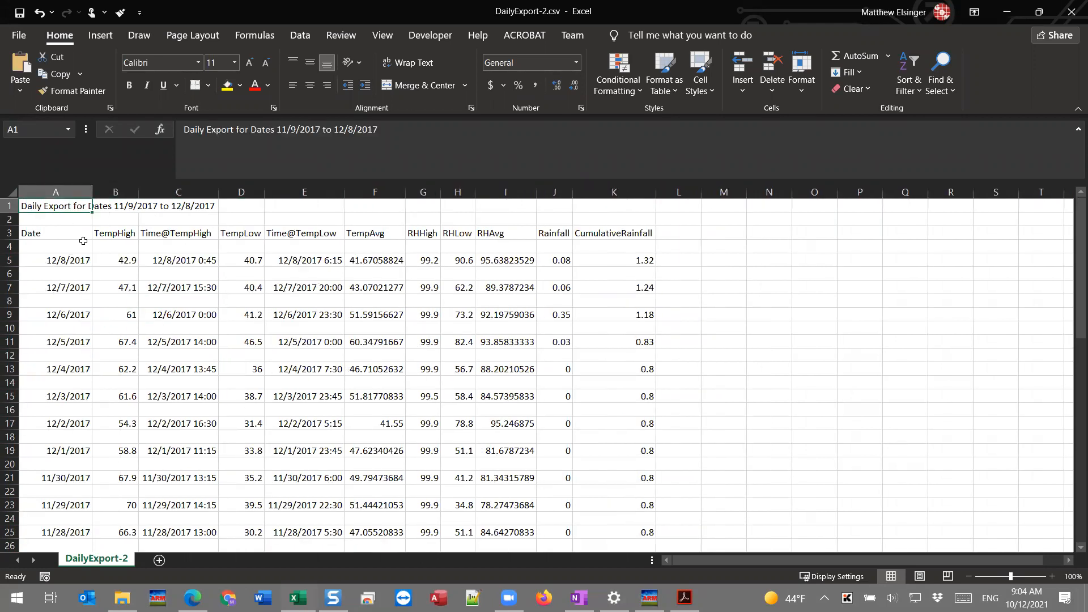
click(63, 233)
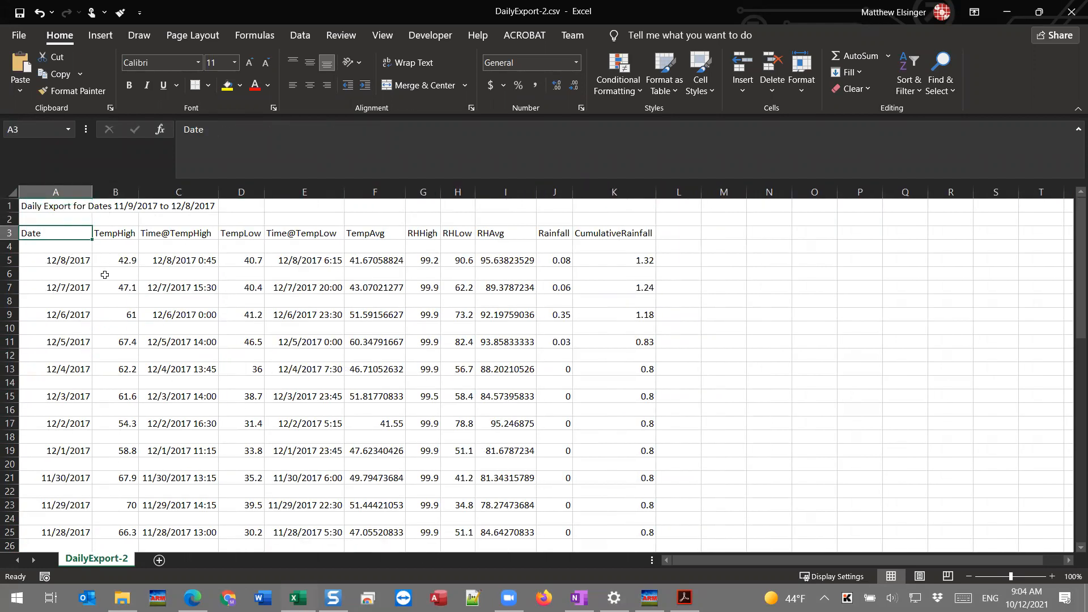
click(77, 260)
click(66, 232)
drag(598, 231, 63, 227)
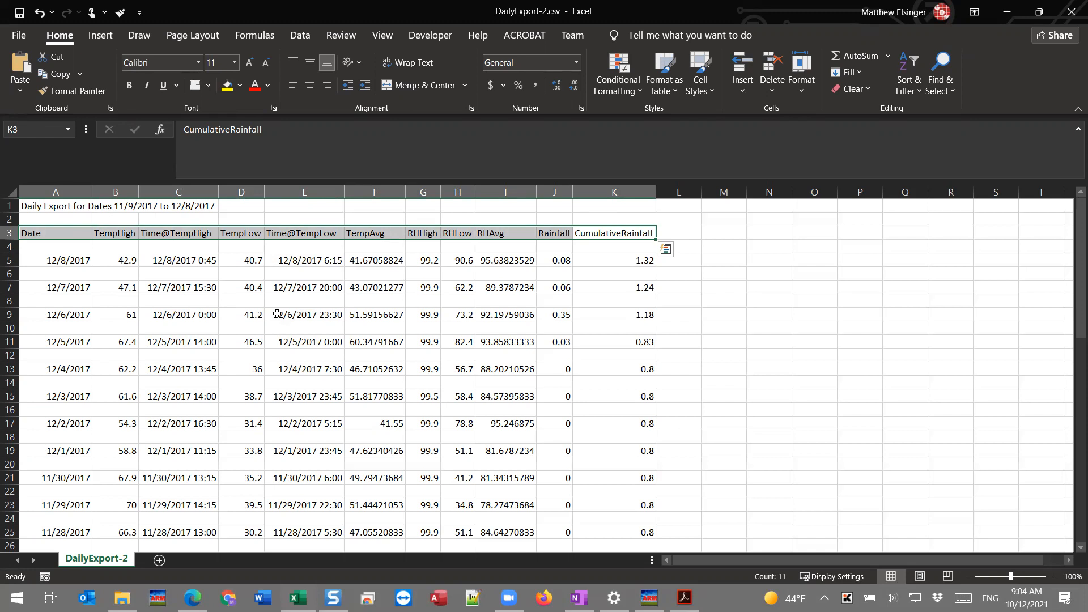
click(306, 344)
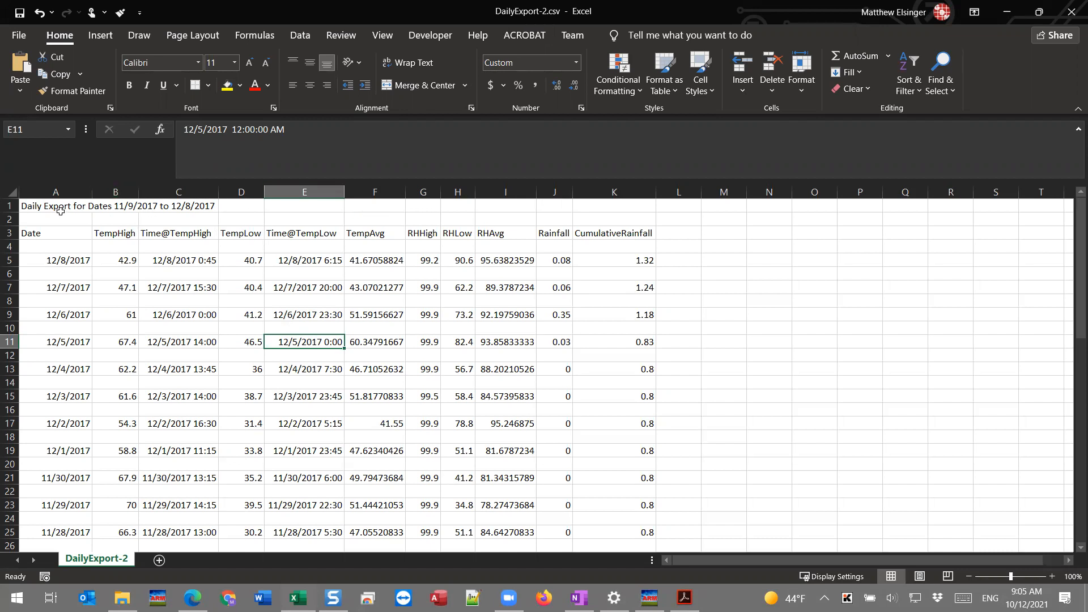
drag(64, 205, 397, 276)
click(195, 352)
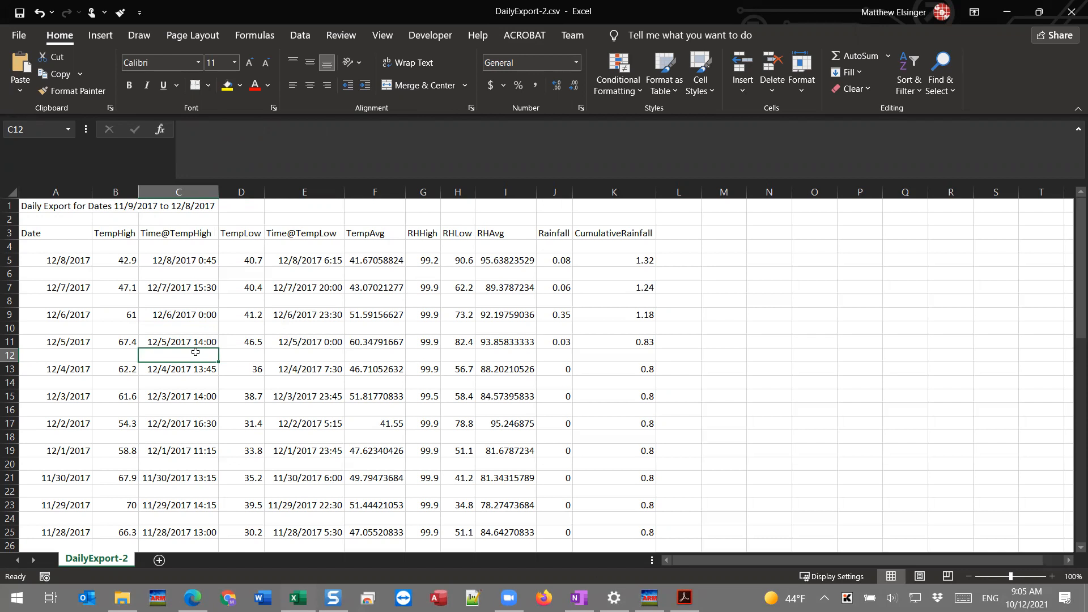
click(340, 364)
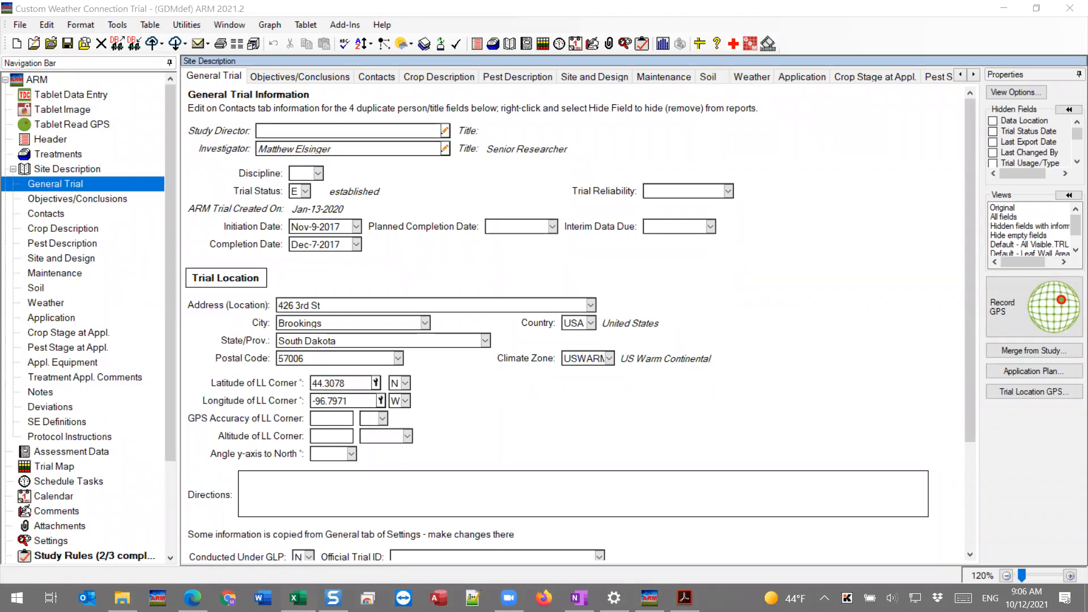
Switch to the ARM trial and review the Weather section's daily table columns and its list of hidden fields
click(488, 278)
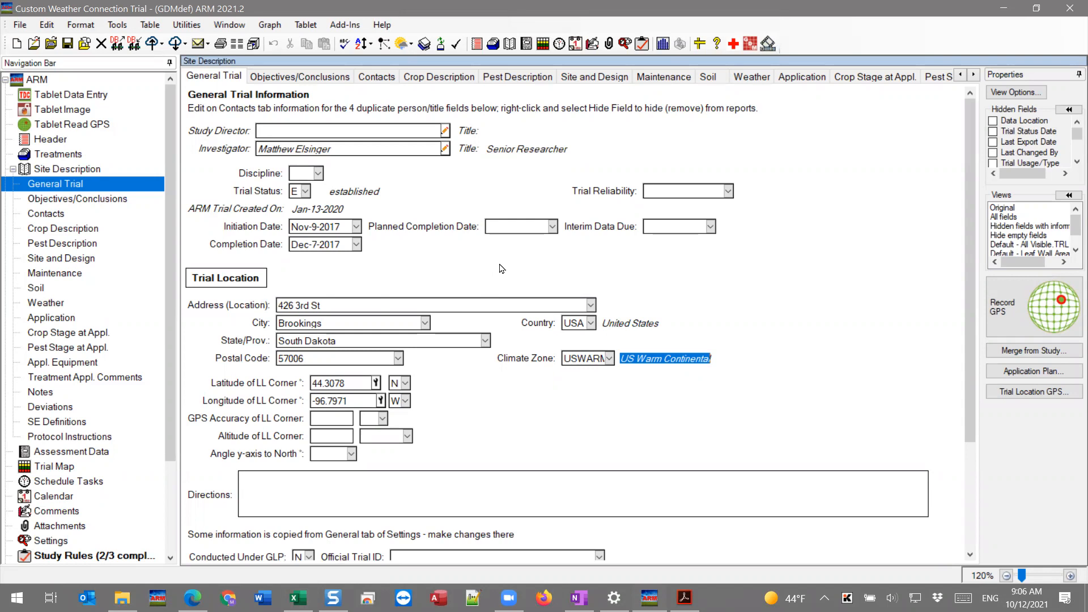
click(47, 306)
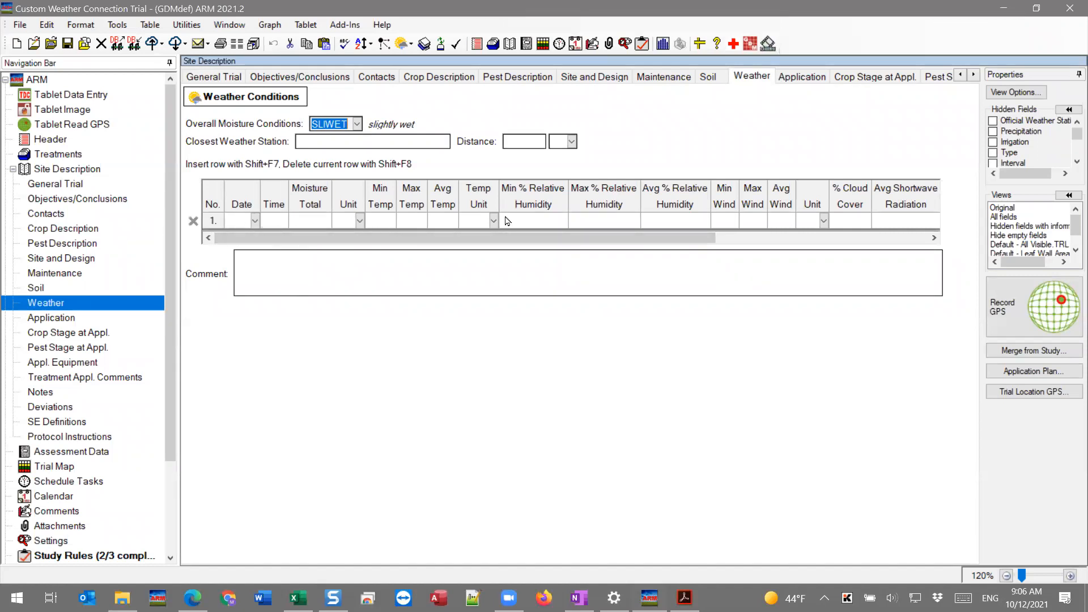
click(567, 238)
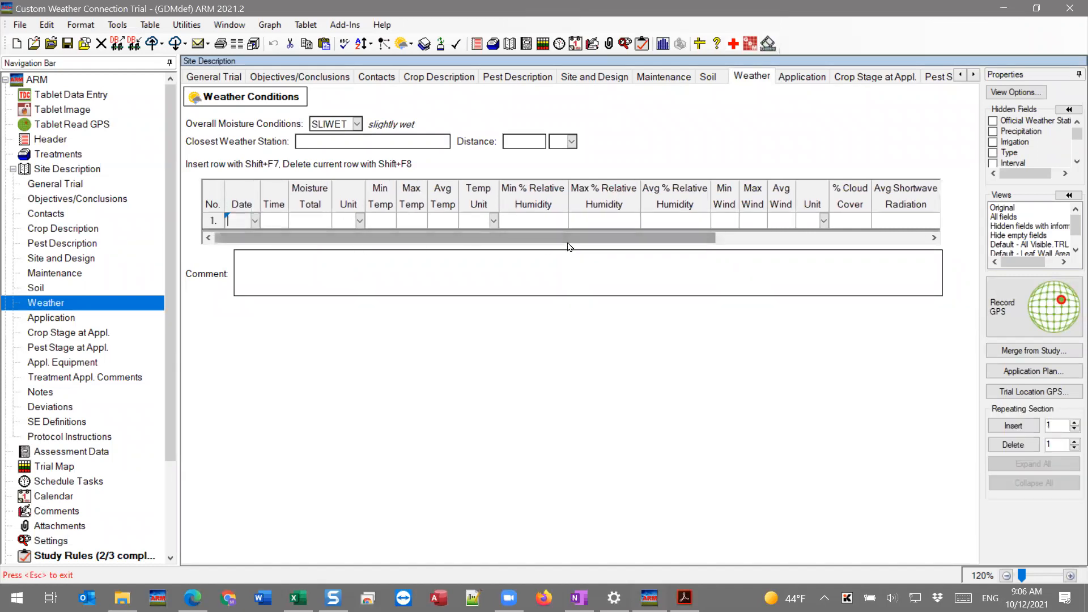
drag(625, 249, 394, 243)
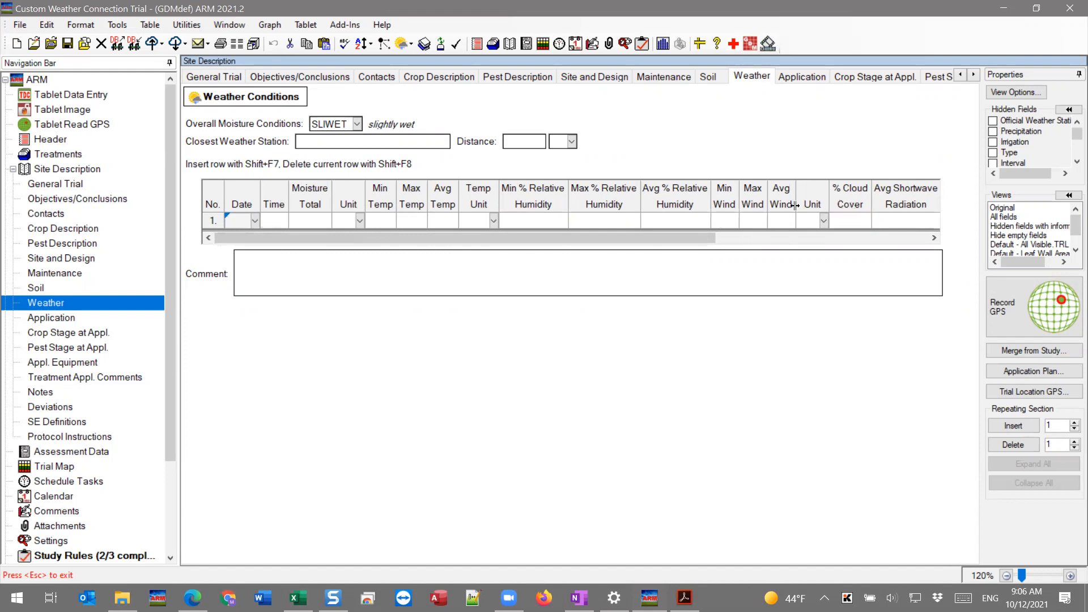
drag(571, 239, 783, 239)
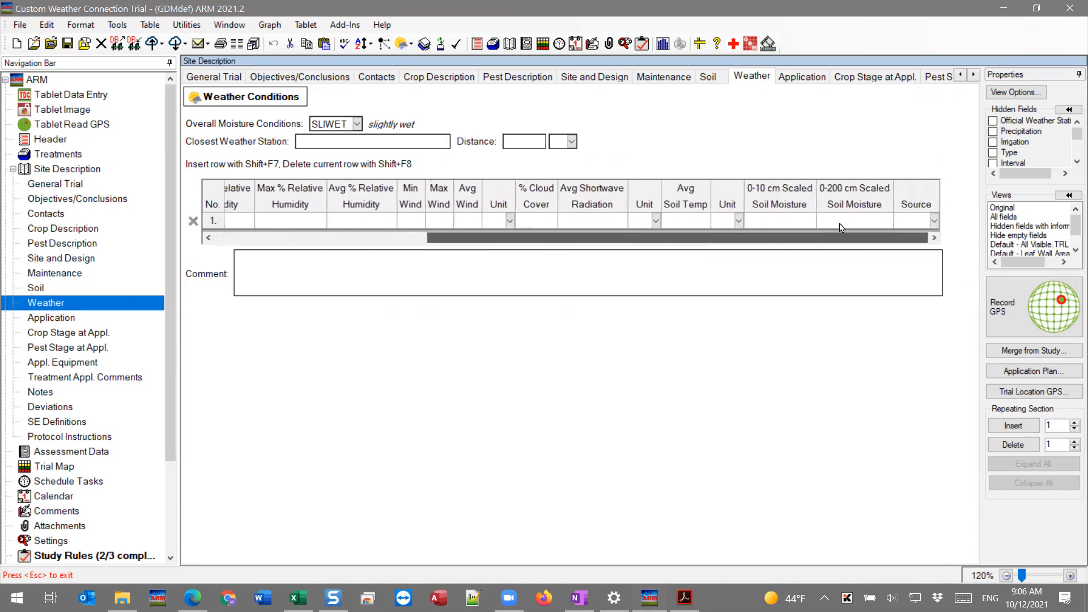
click(1070, 110)
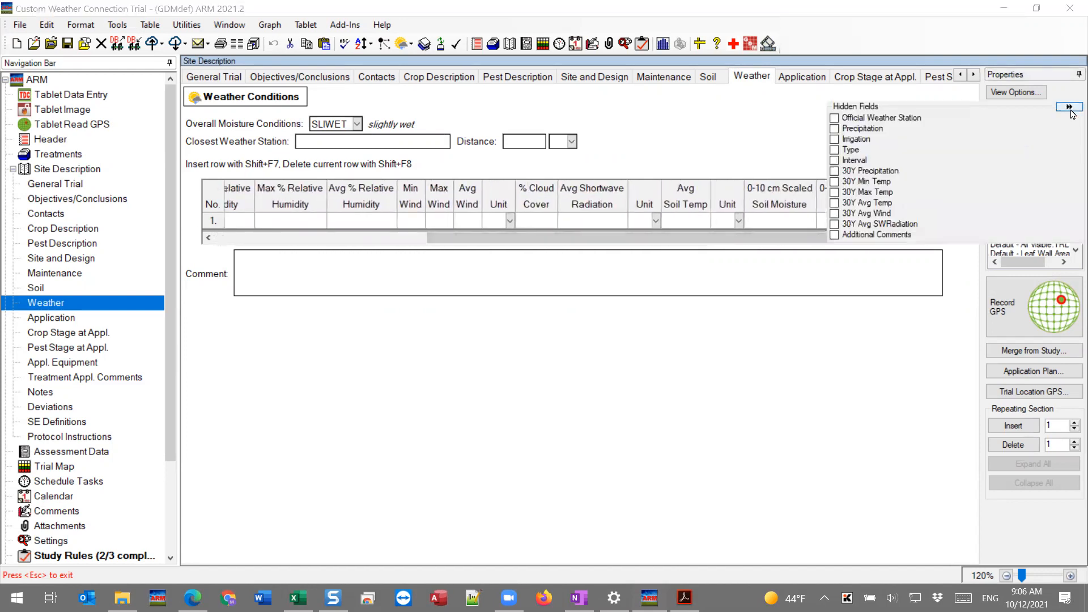
click(1070, 109)
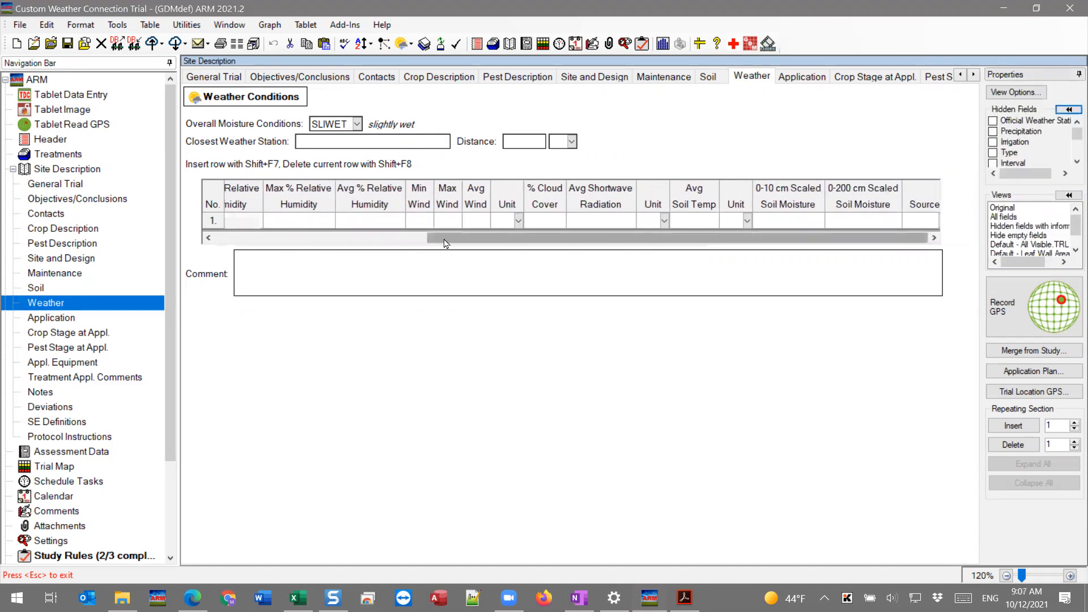
drag(445, 243, 216, 244)
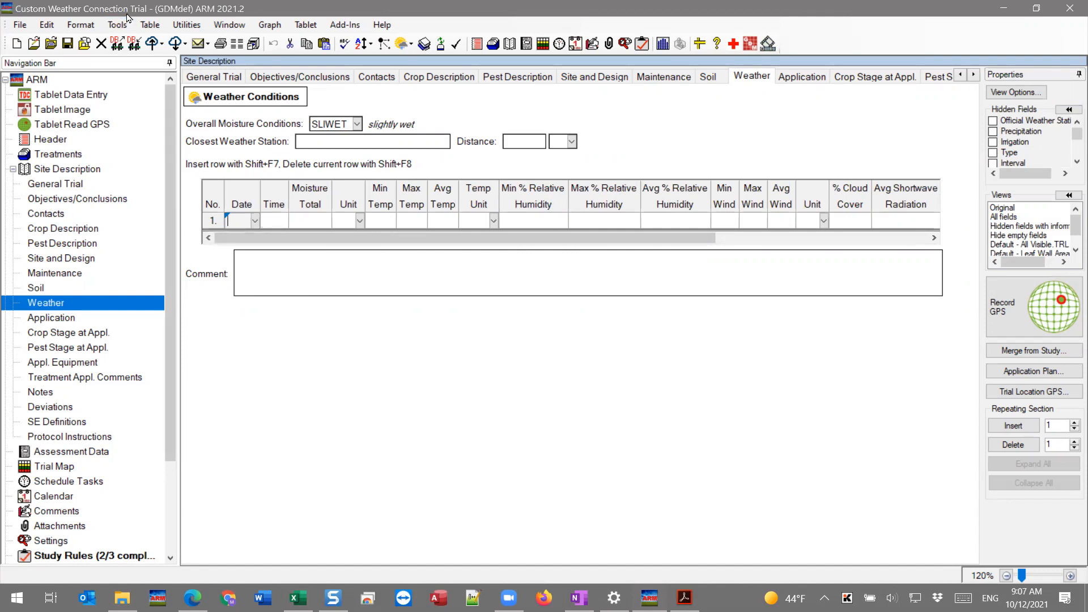
Open the weather data import and start a new custom connection in place of DTN LLC
click(113, 26)
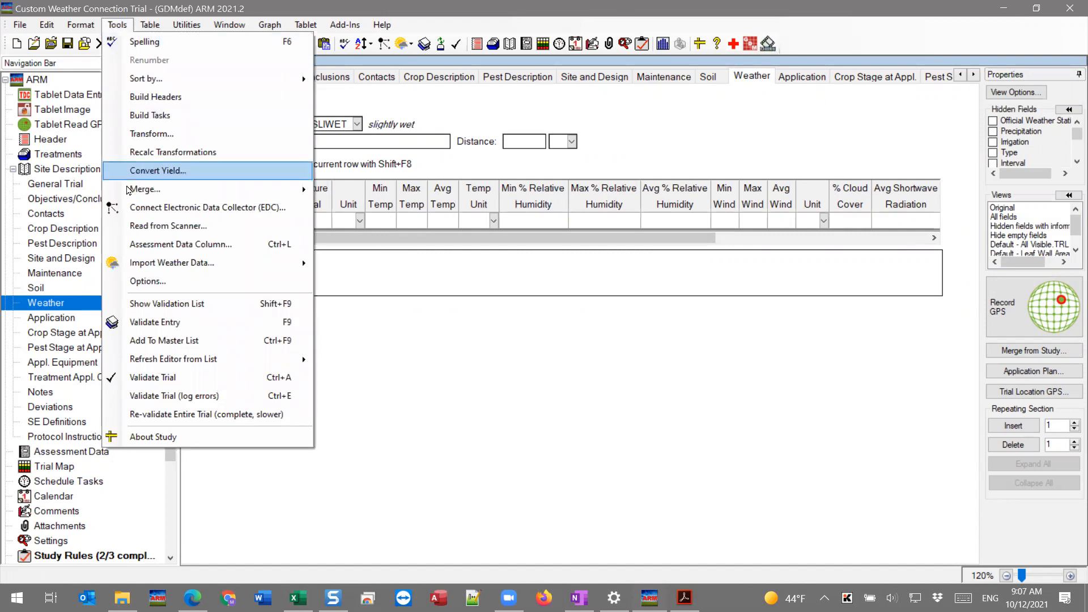
mouse_move(297, 266)
click(384, 267)
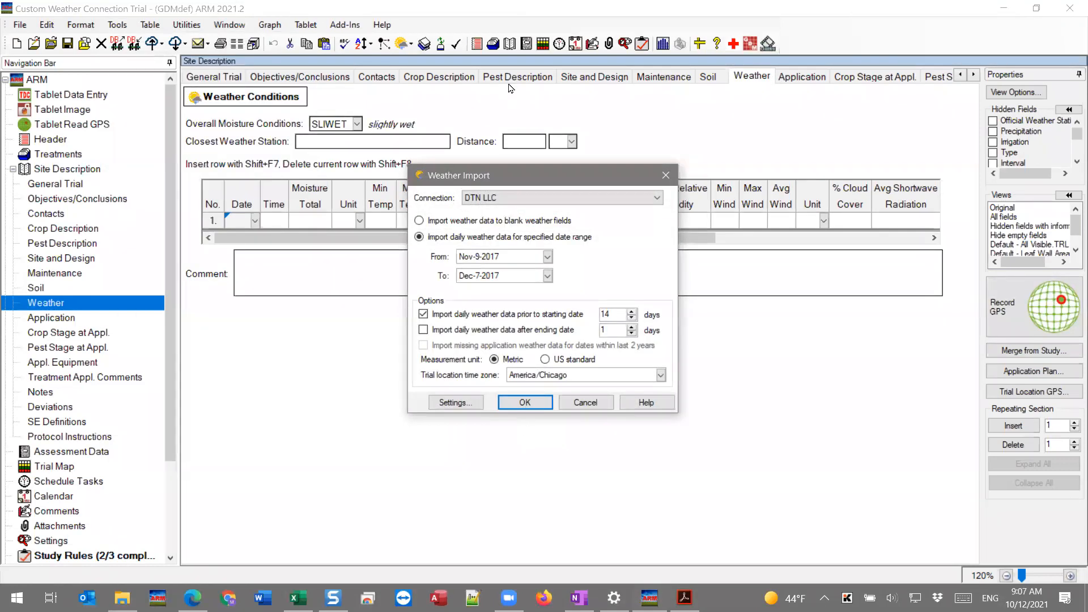
click(534, 199)
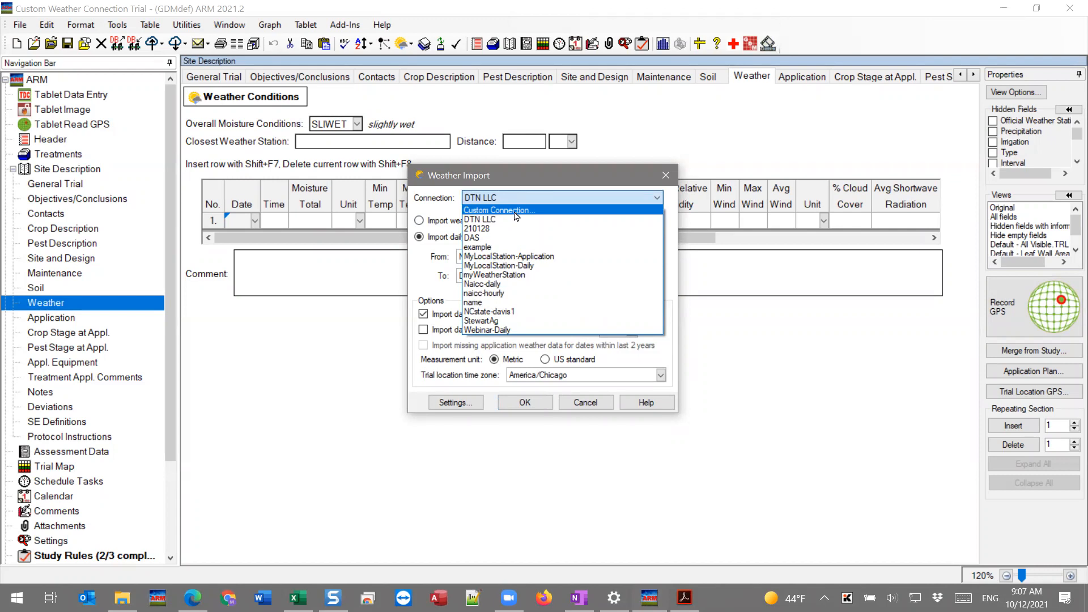
click(515, 210)
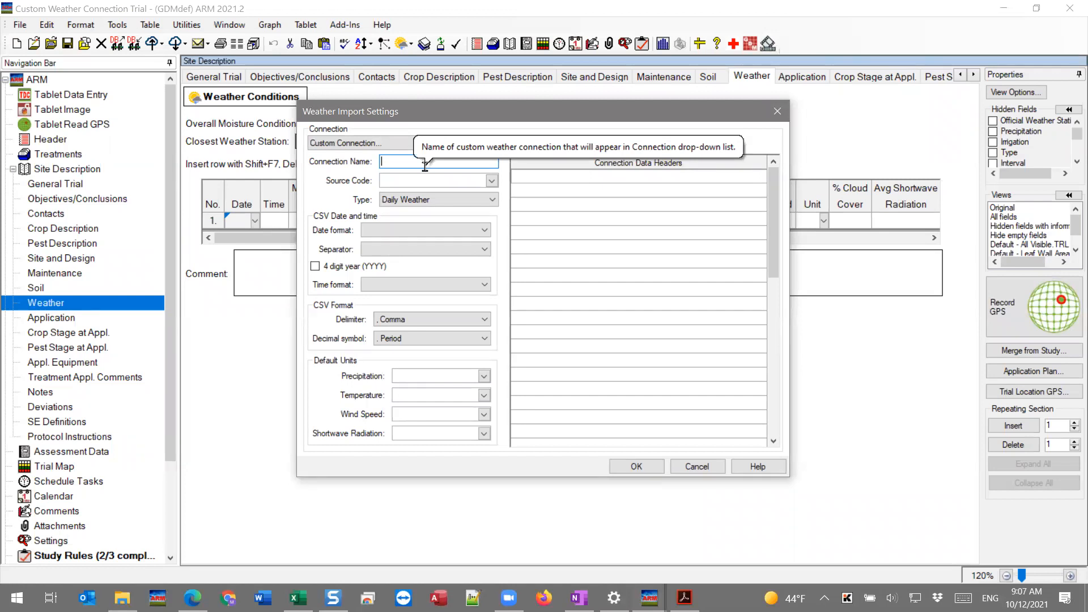
Name the connection WSource-Daily, keep its type as Daily Weather and set its source code to WSLOCAL
text(WSource-Daily)
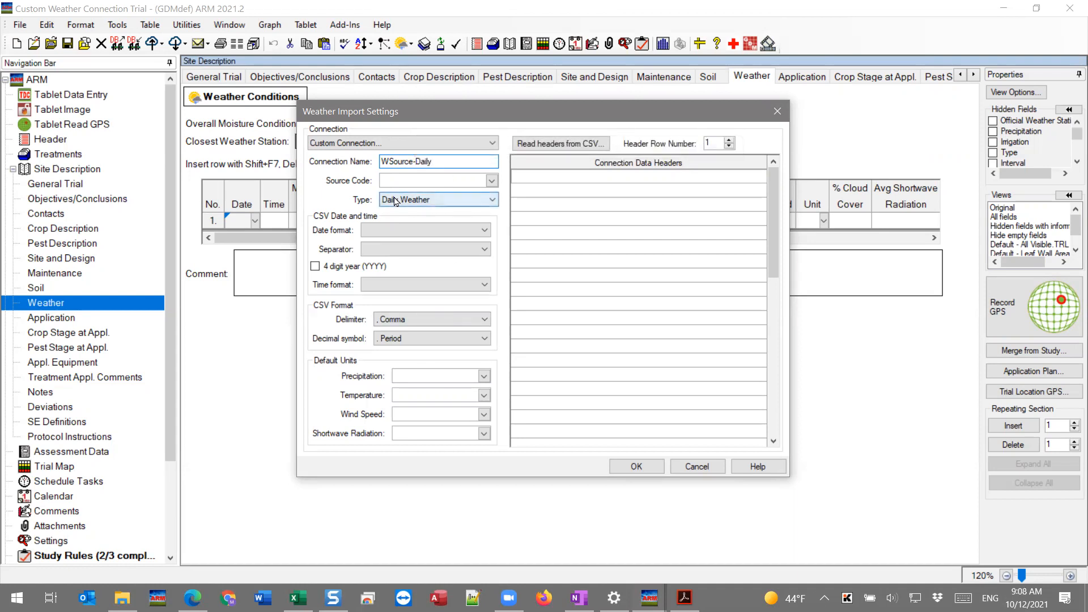
click(436, 201)
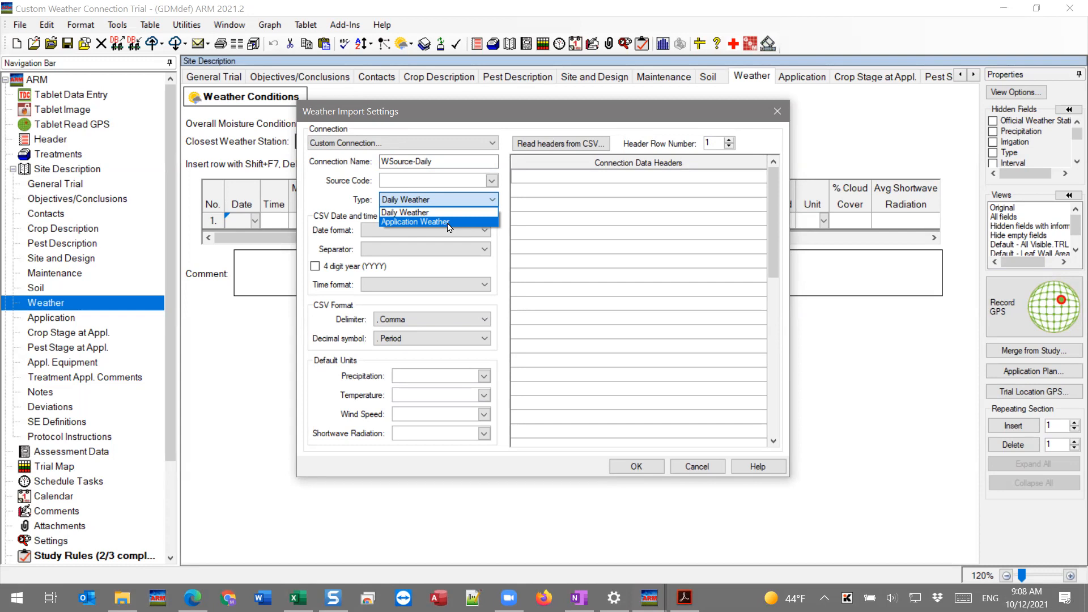
click(397, 213)
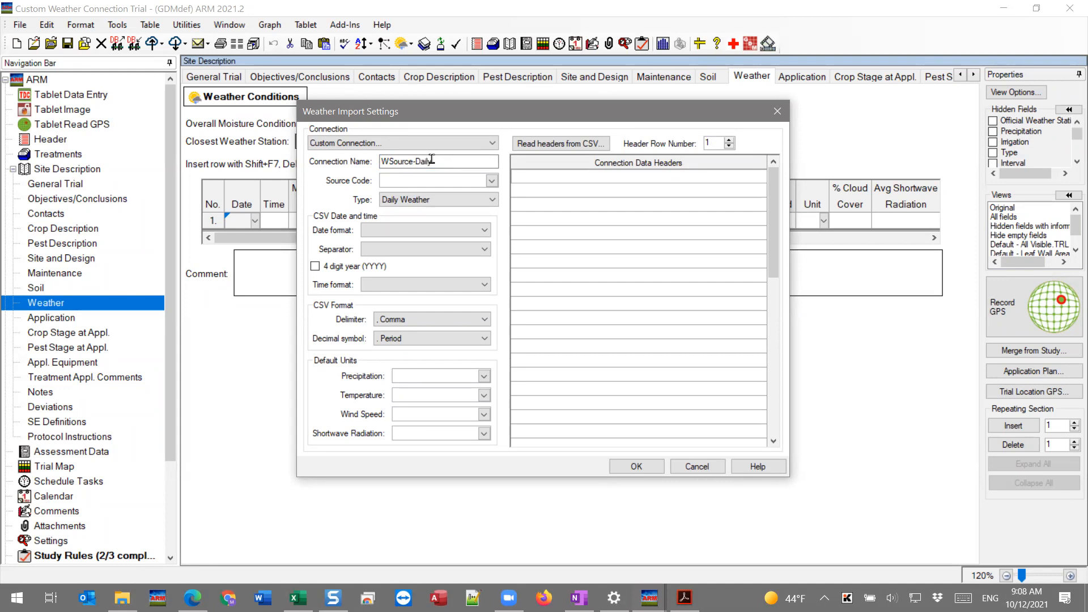
click(453, 181)
click(493, 181)
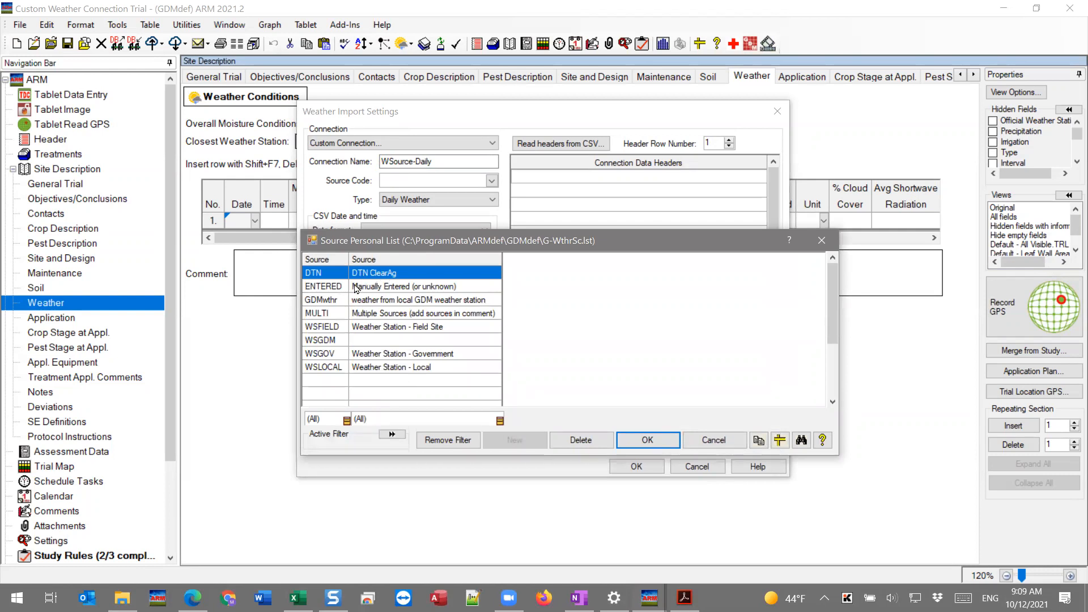
click(395, 368)
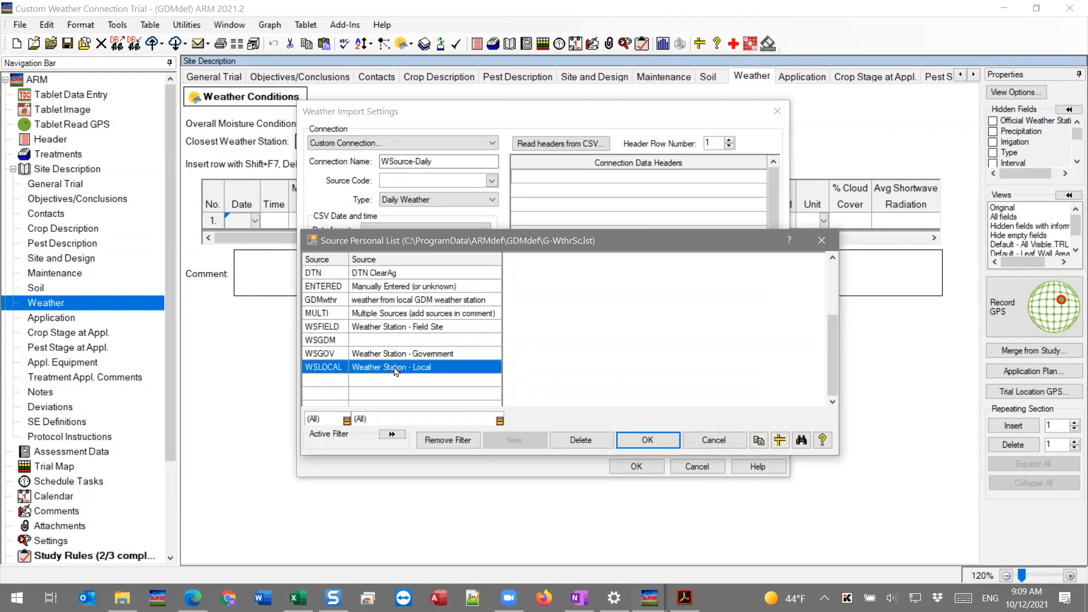
click(635, 438)
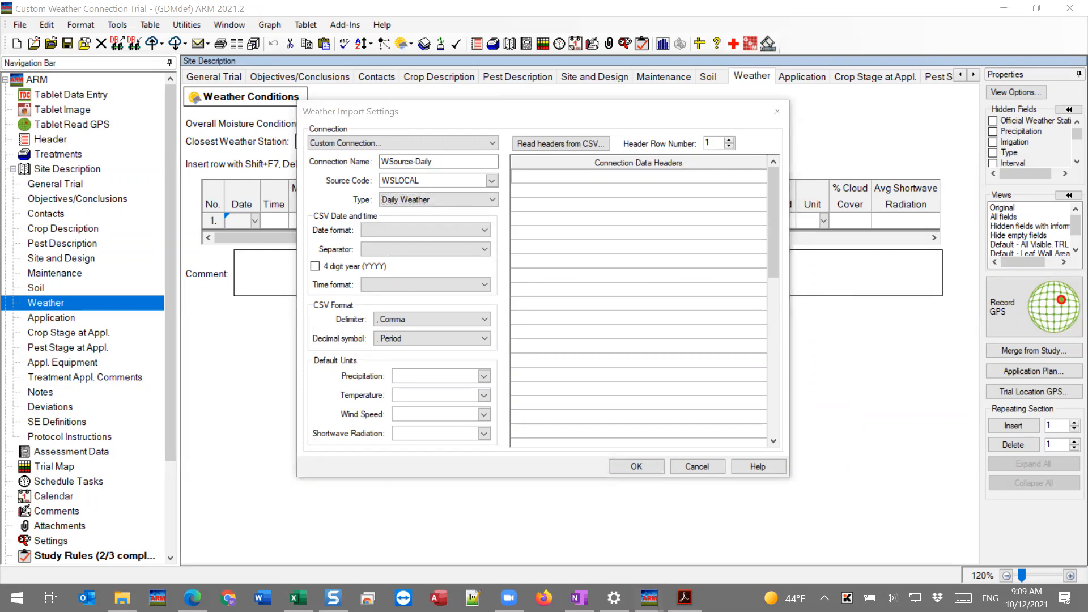
Check the export's date values, then set the CSV dates to MM-DD-YY with slash separator, four-digit year and 12 Hour time format
click(317, 221)
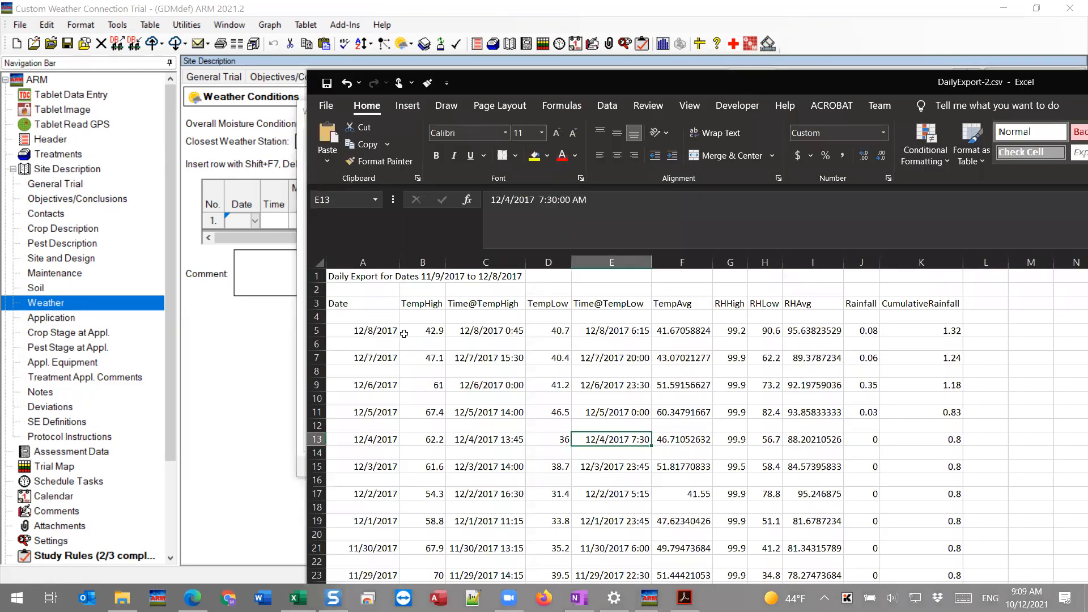
click(362, 330)
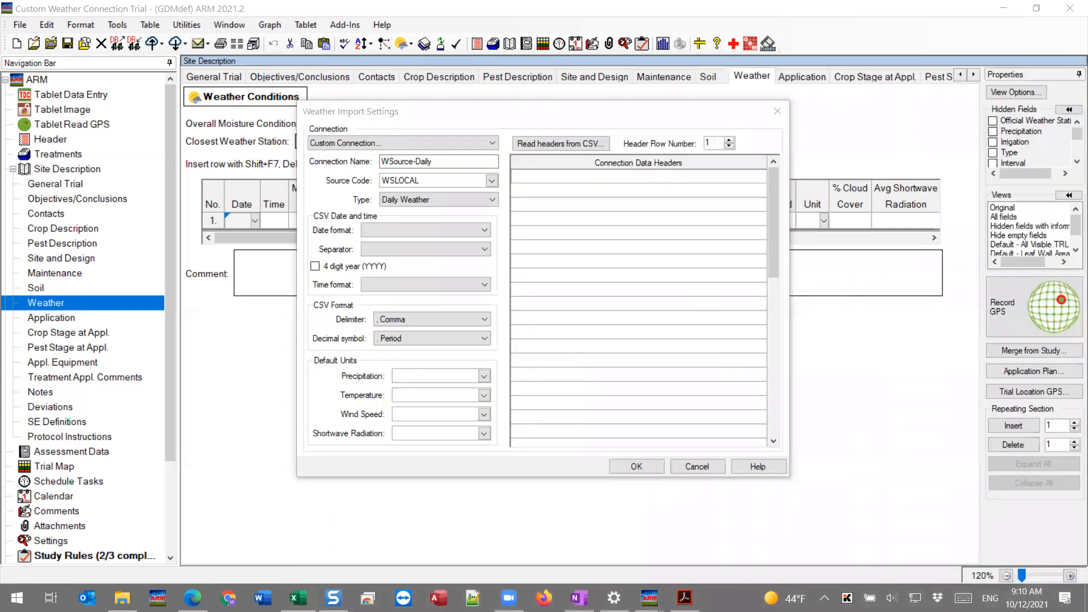
click(419, 229)
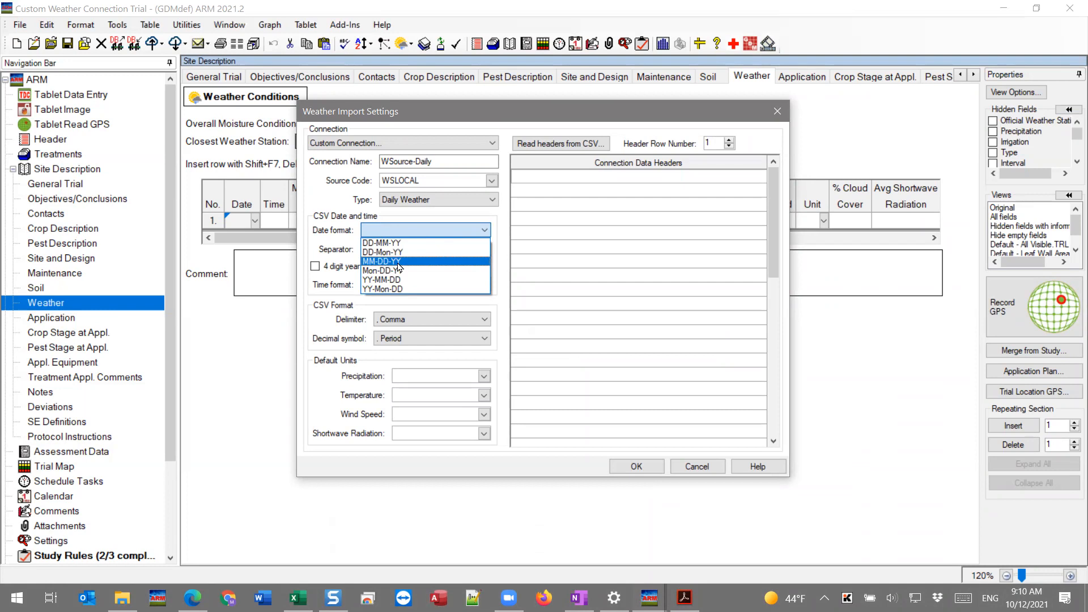
click(399, 265)
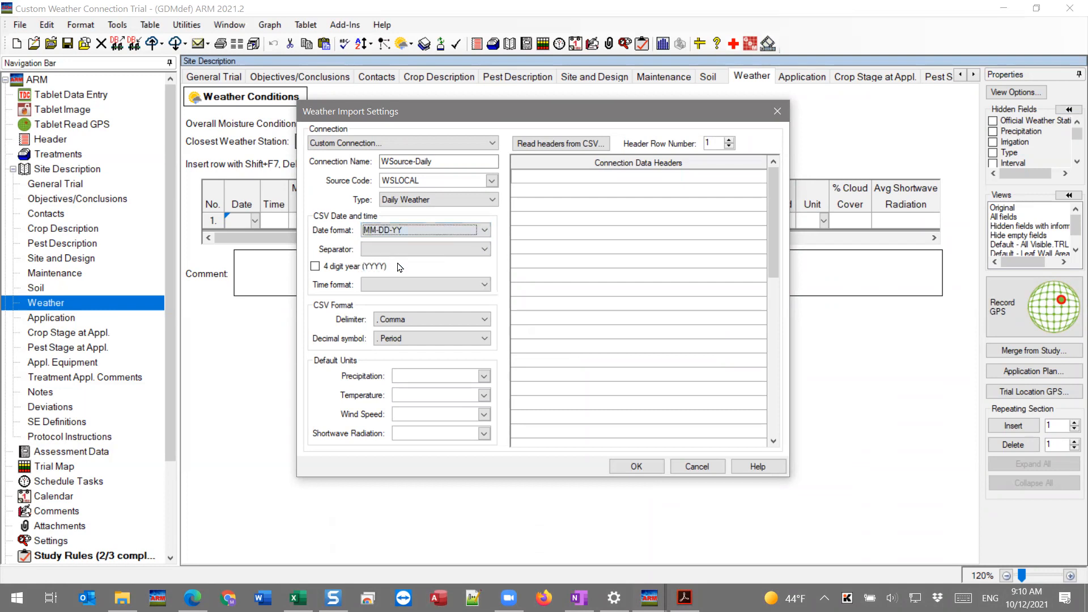
click(426, 254)
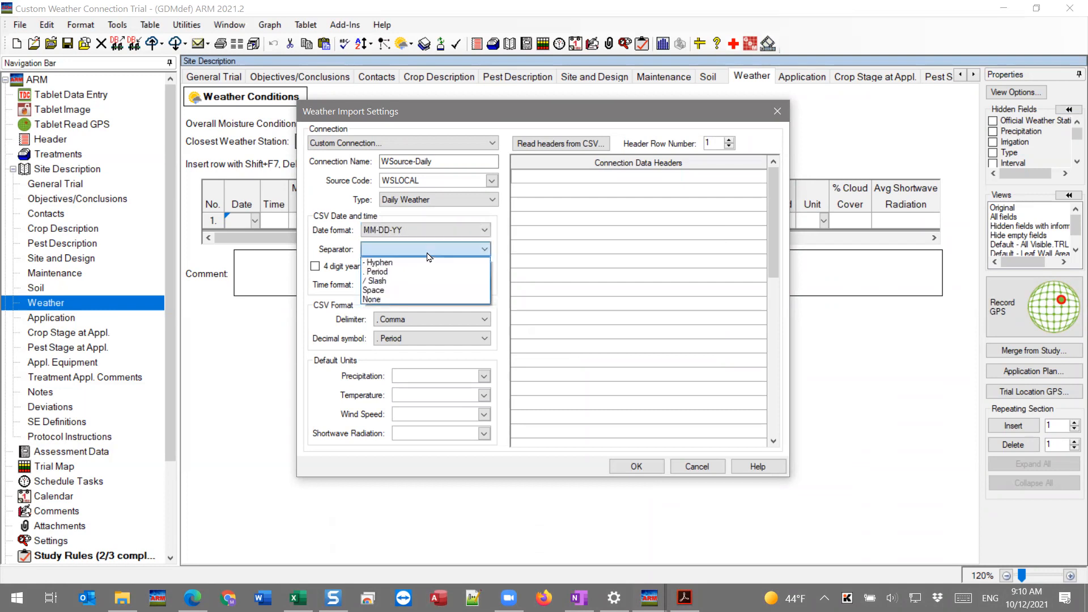
click(416, 280)
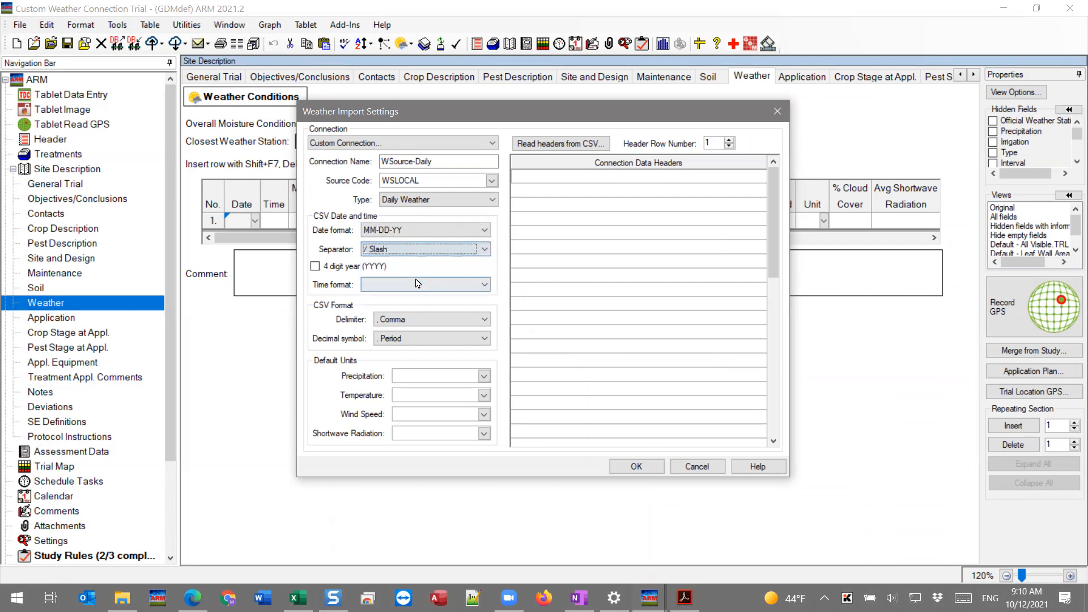
click(340, 269)
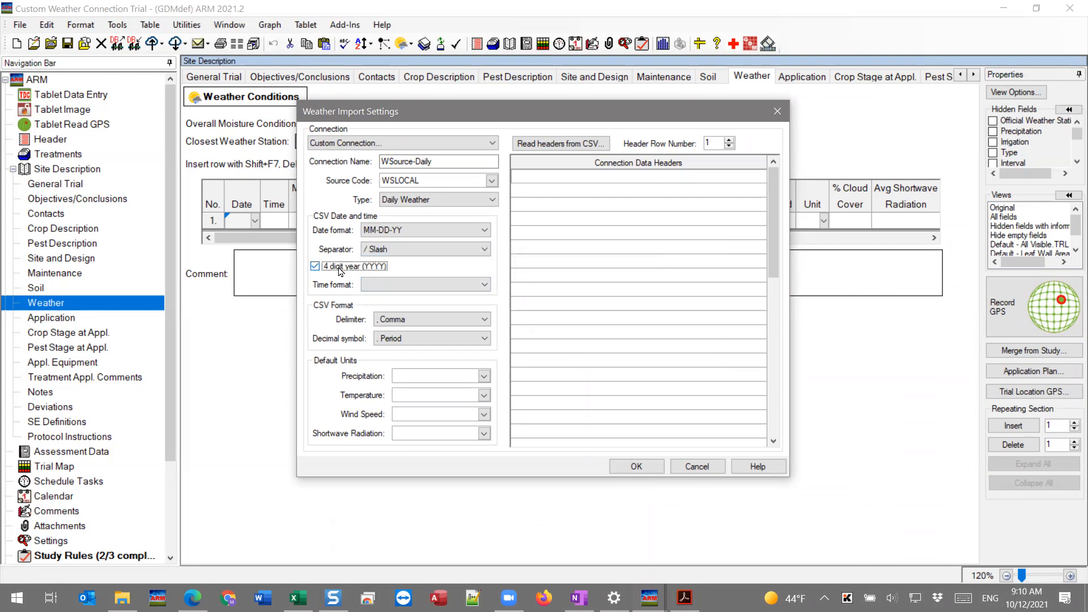
click(452, 286)
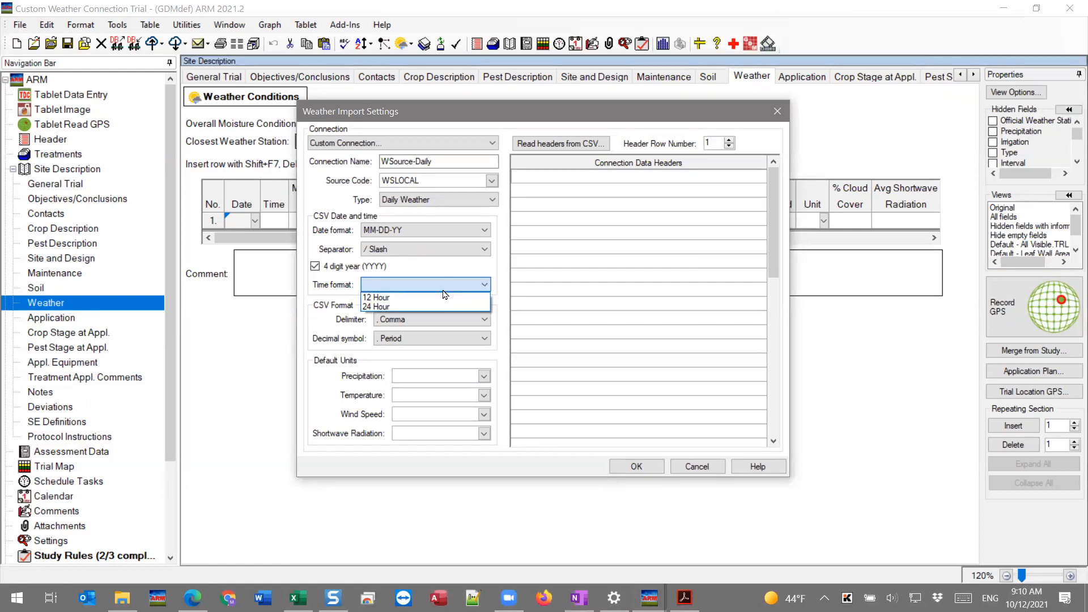
click(391, 297)
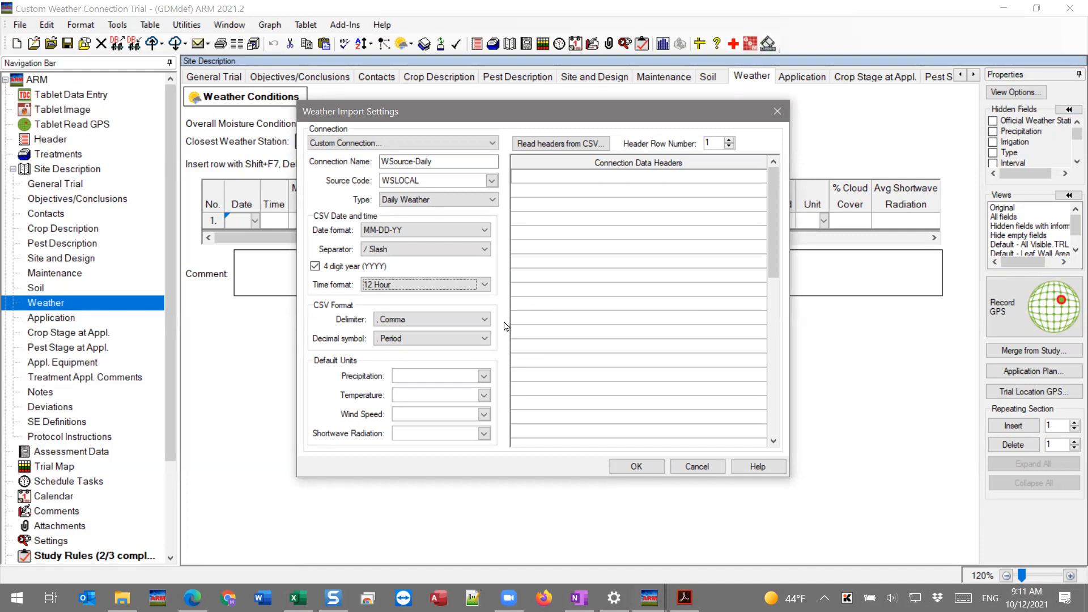
Set the connection's default units to IN for precipitation, F for temperature and MPH for wind speed
click(409, 376)
click(482, 376)
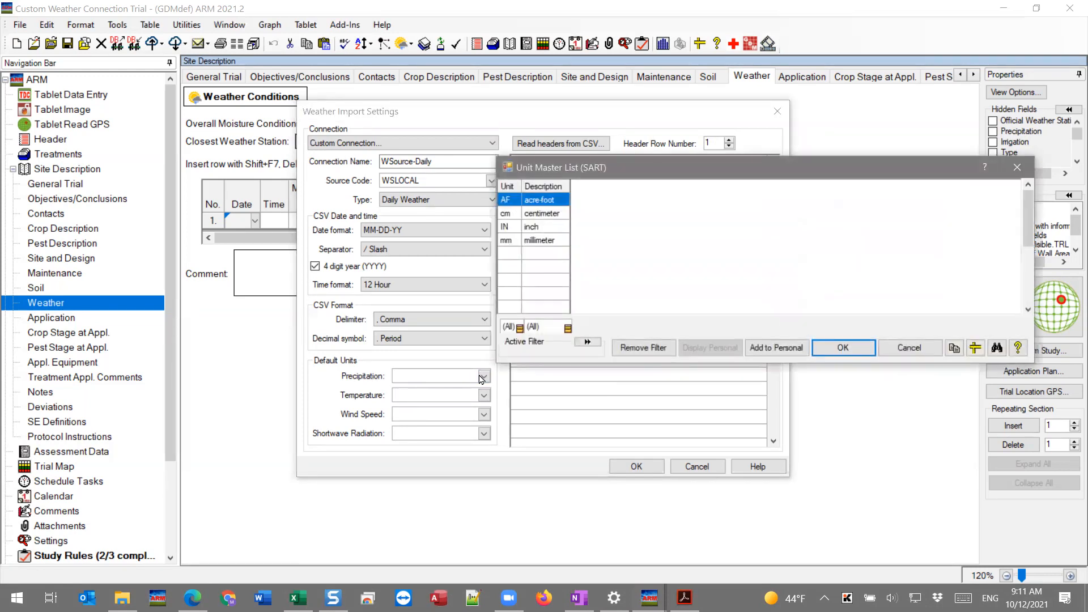
click(507, 227)
click(838, 348)
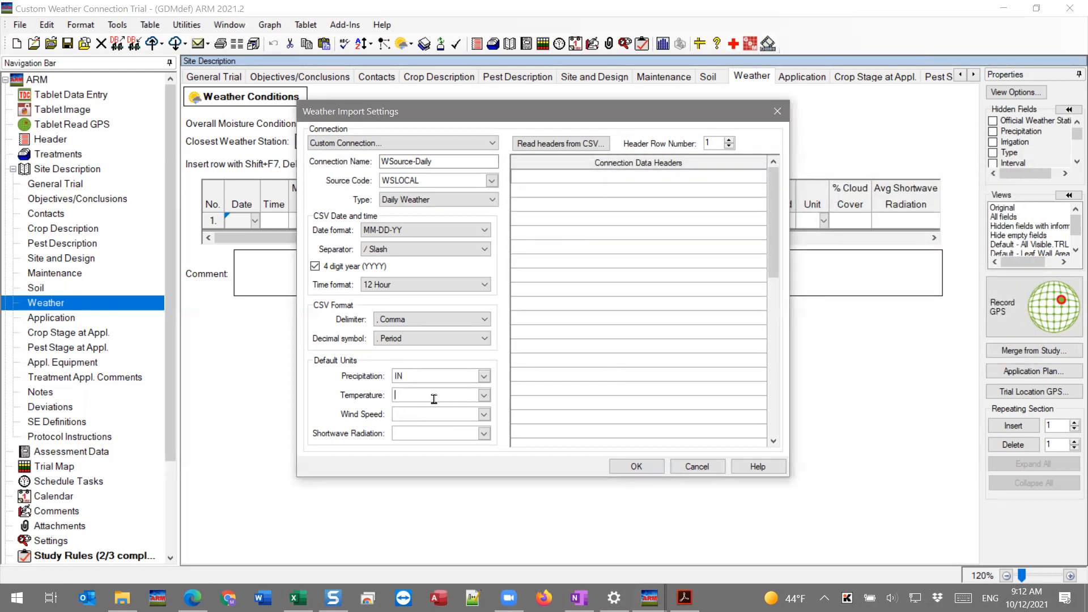
click(483, 395)
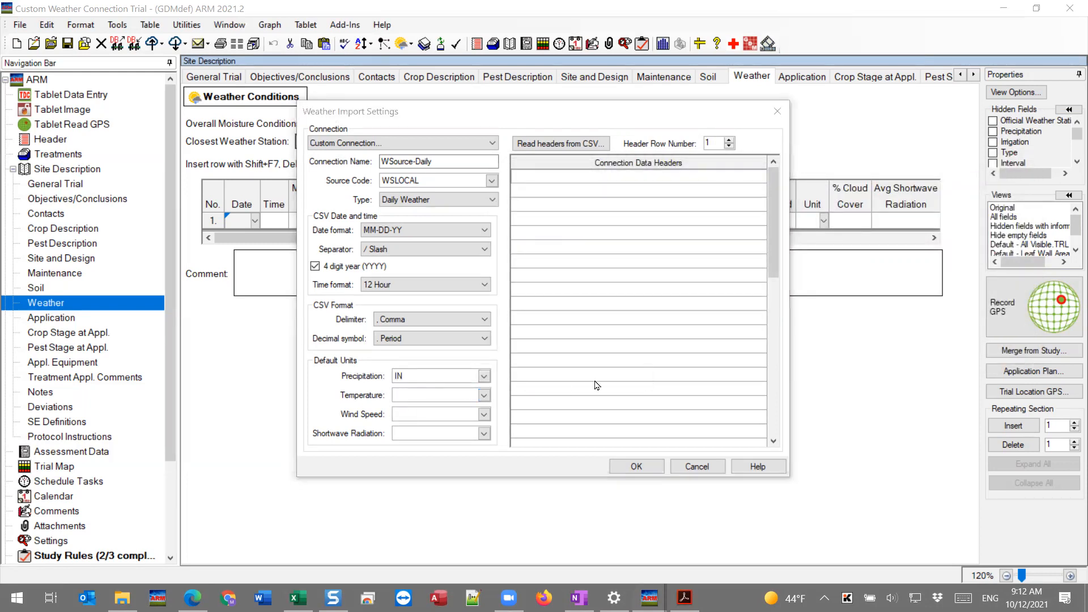
click(511, 232)
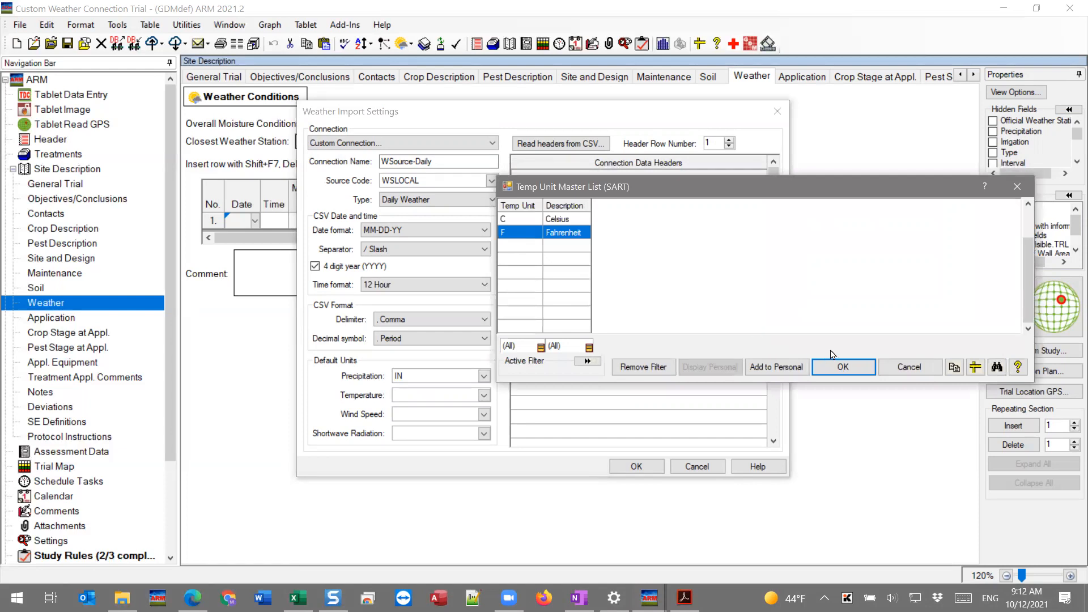
click(842, 367)
click(396, 414)
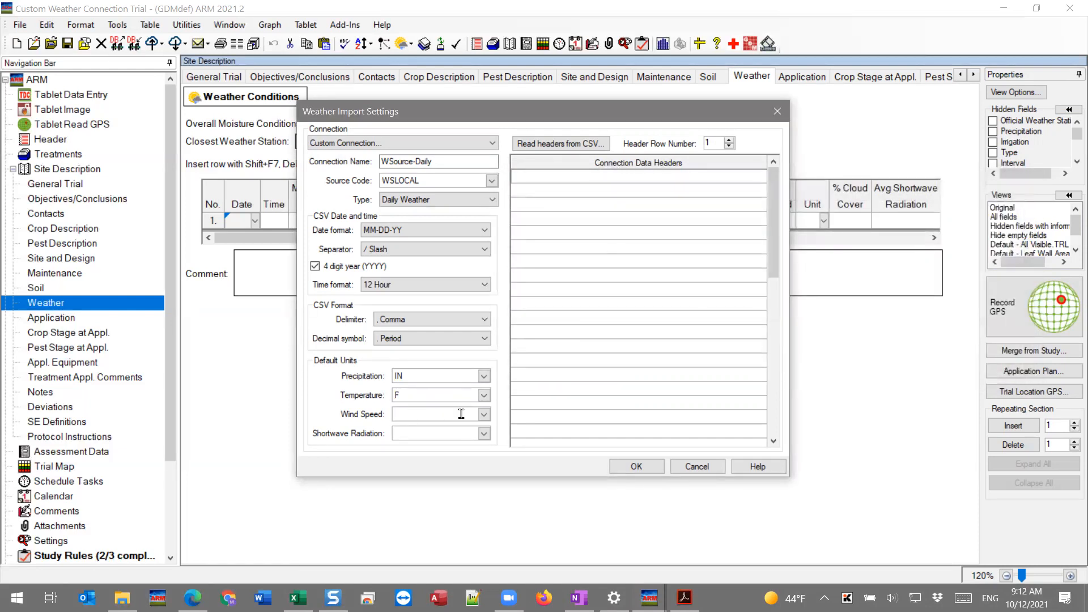
click(483, 414)
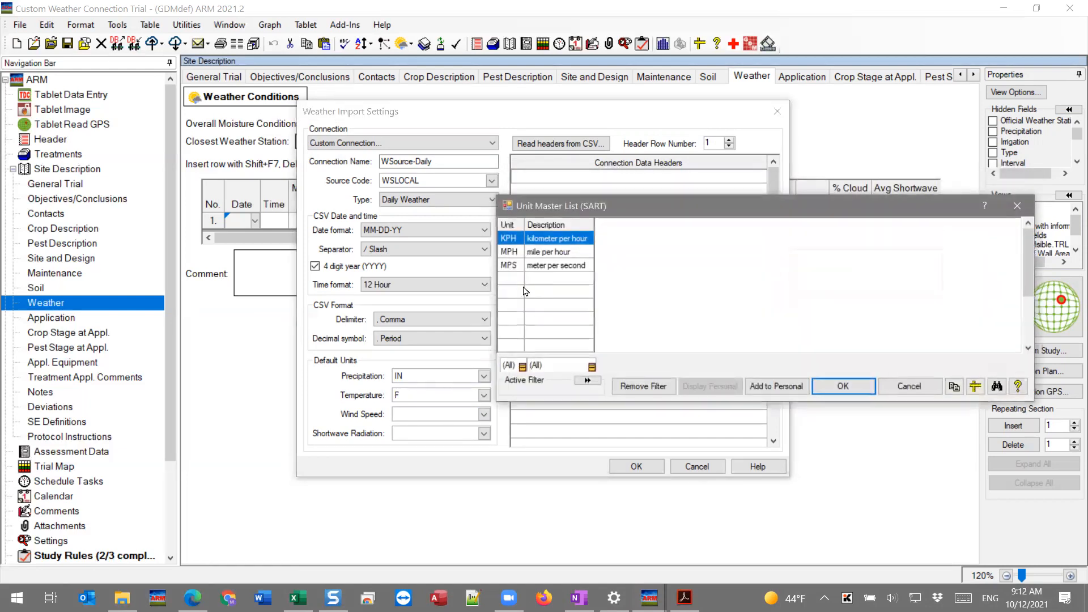
click(548, 253)
click(842, 386)
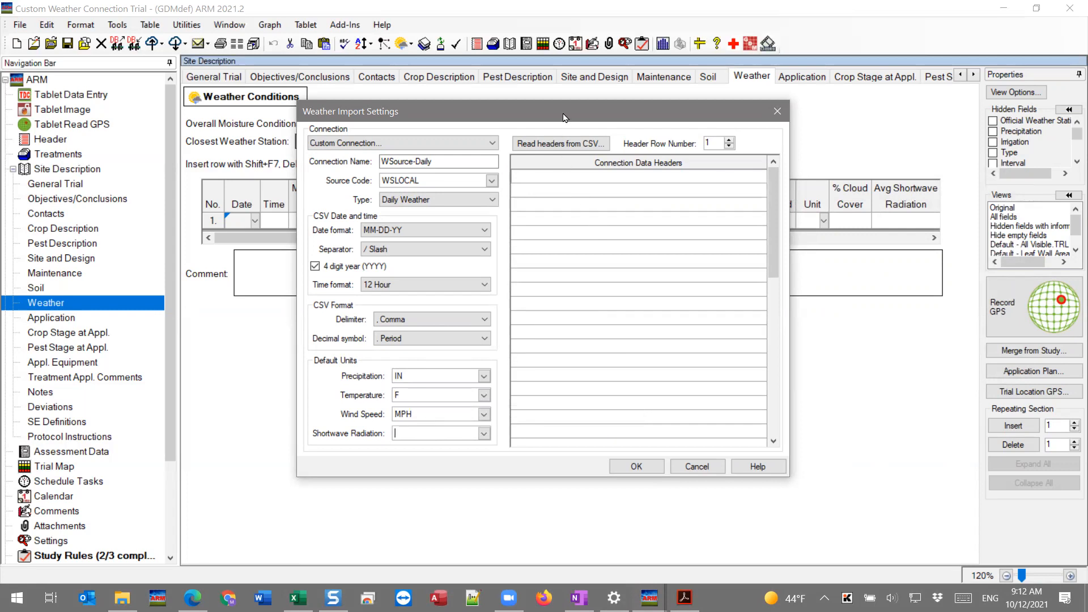
Enter Date and TempHigh by hand as the first two connection data headers
drag(563, 105, 563, 90)
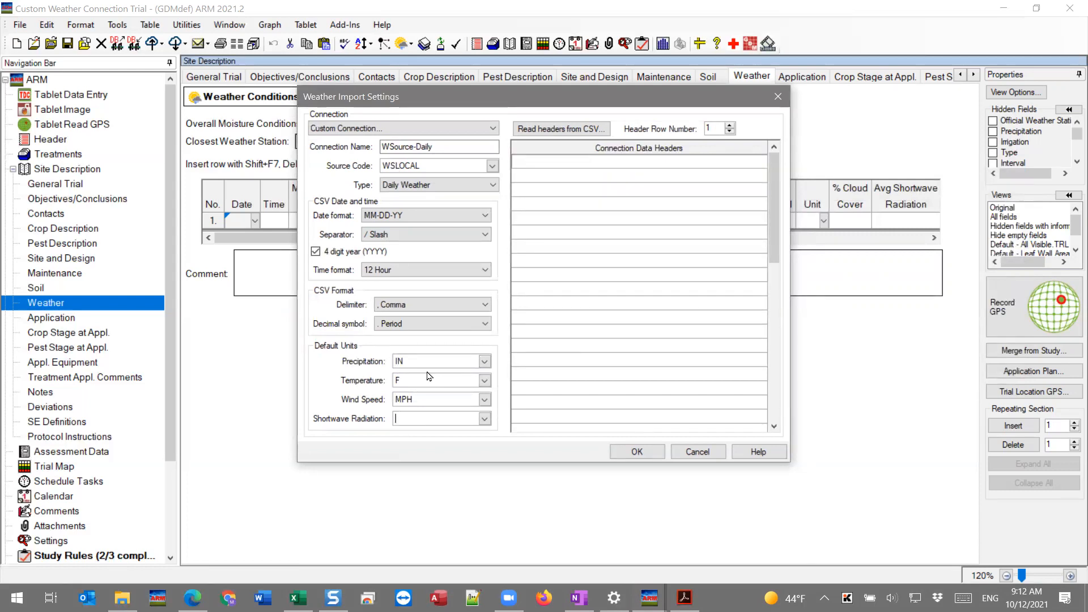
click(606, 162)
text(Date)
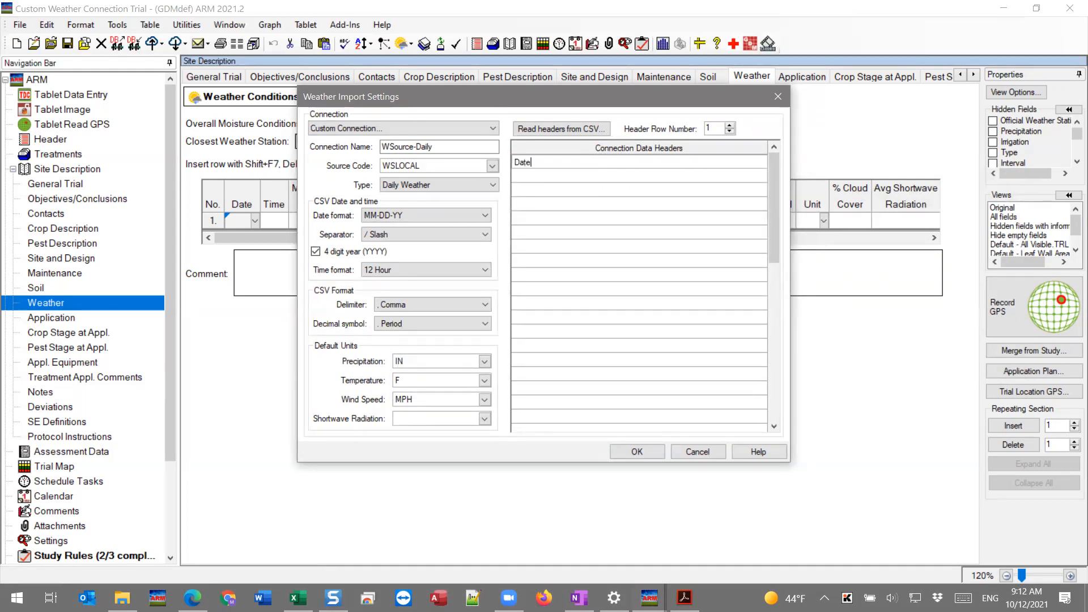
key(Return)
text(Te)
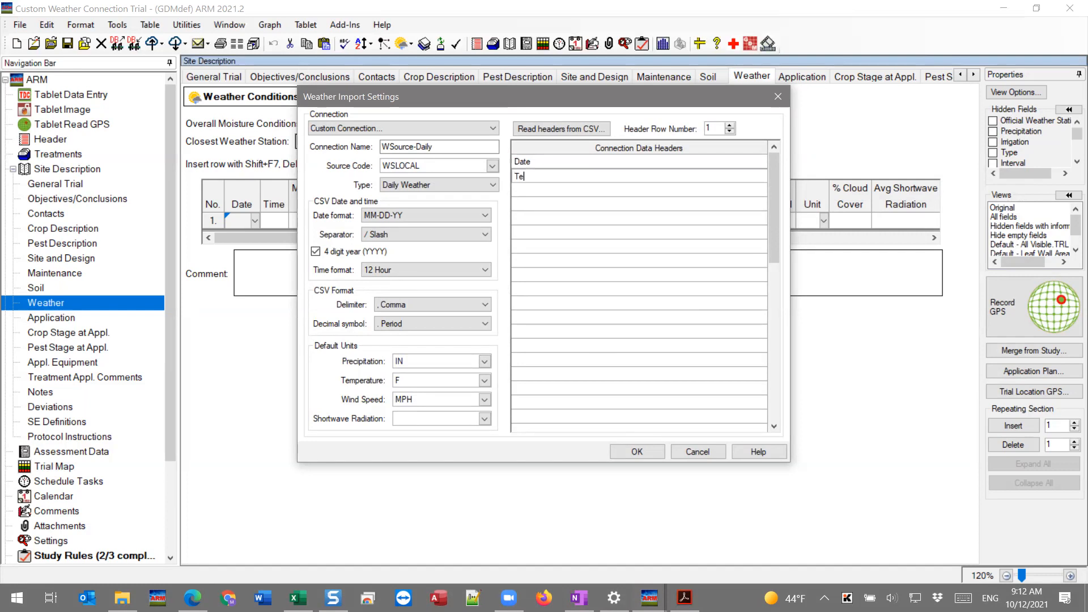
text(mpHigh)
key(Return)
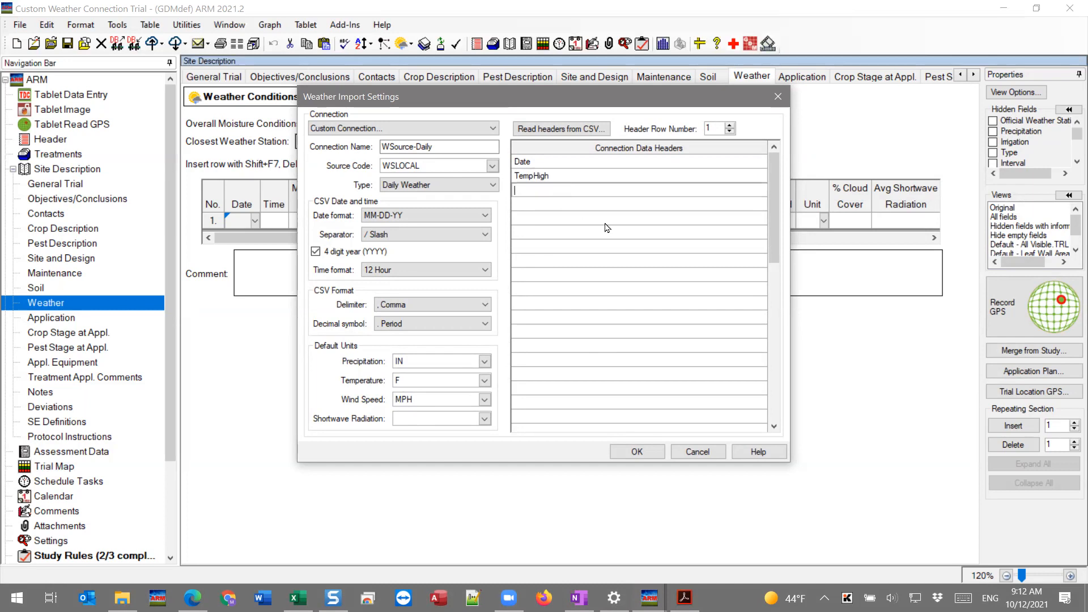
Clear the hand-entered Date and TempHigh entries from the connection data headers
click(543, 161)
key(Delete)
click(544, 175)
key(Delete)
click(542, 191)
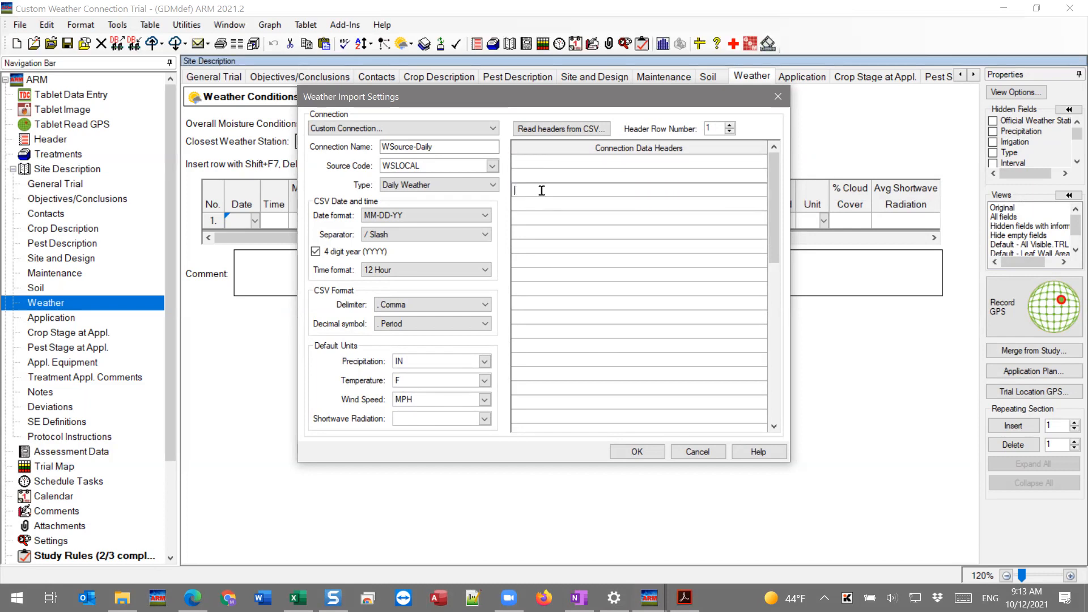
Read the connection data headers from DailyExport-2.csv in the Webinars\Events\Weather Connection folder
click(591, 129)
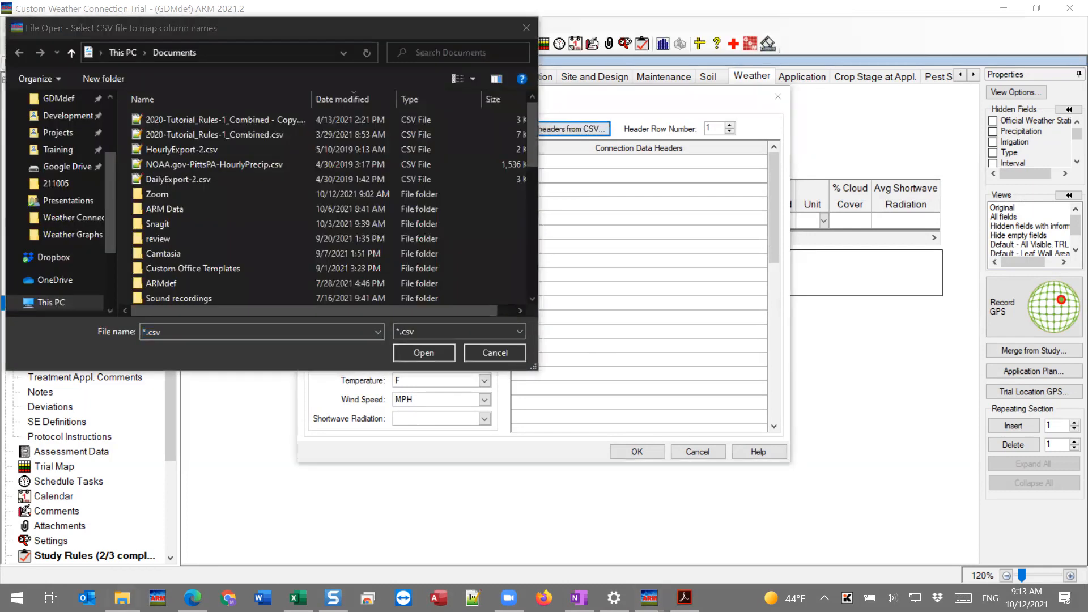
click(257, 58)
right_click(253, 49)
click(158, 108)
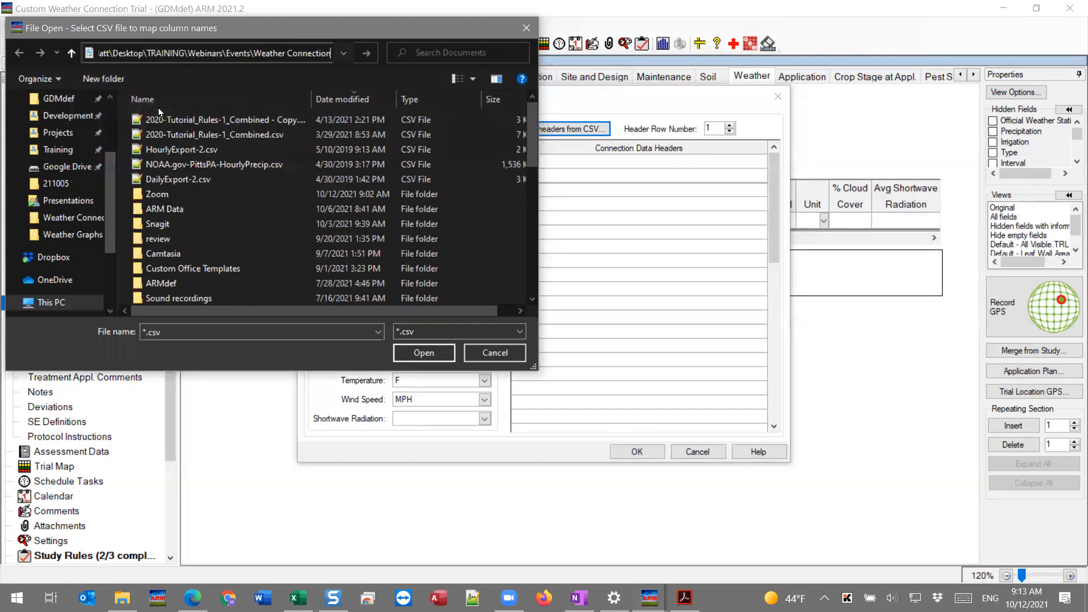
key(Return)
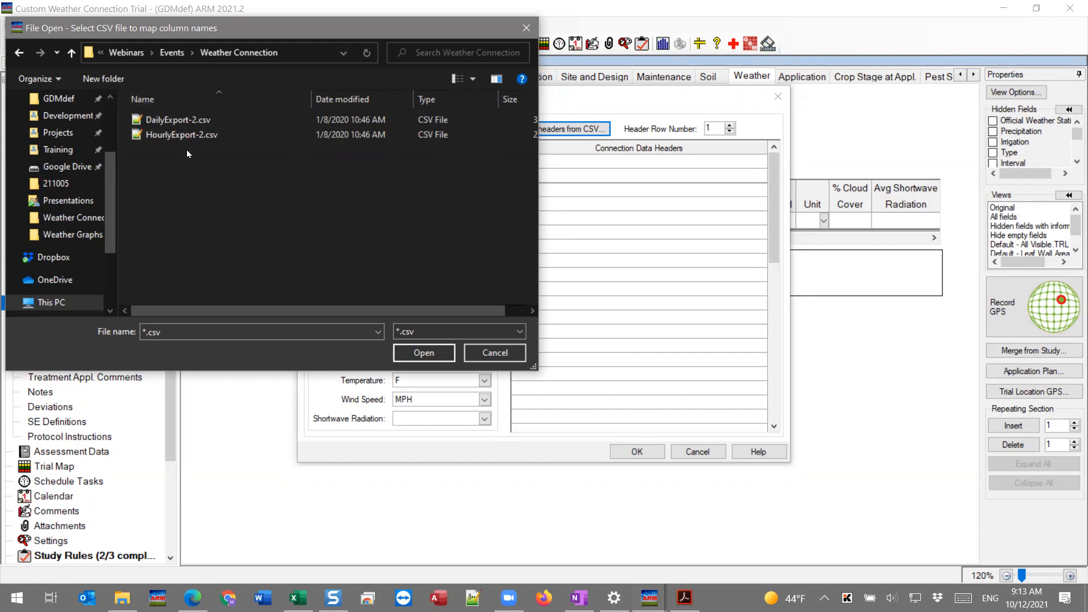
click(176, 120)
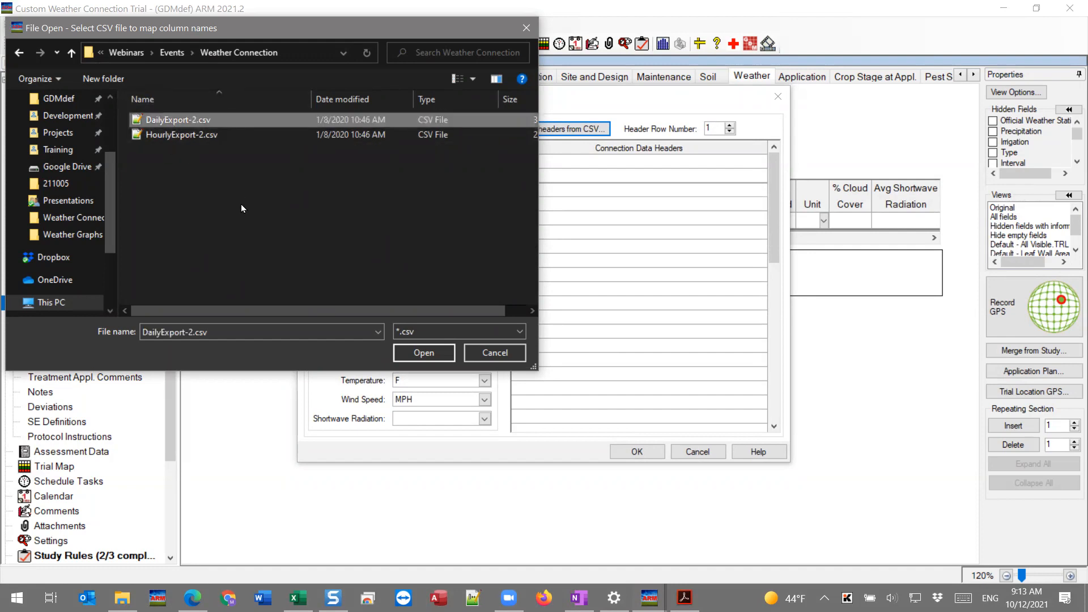
click(424, 352)
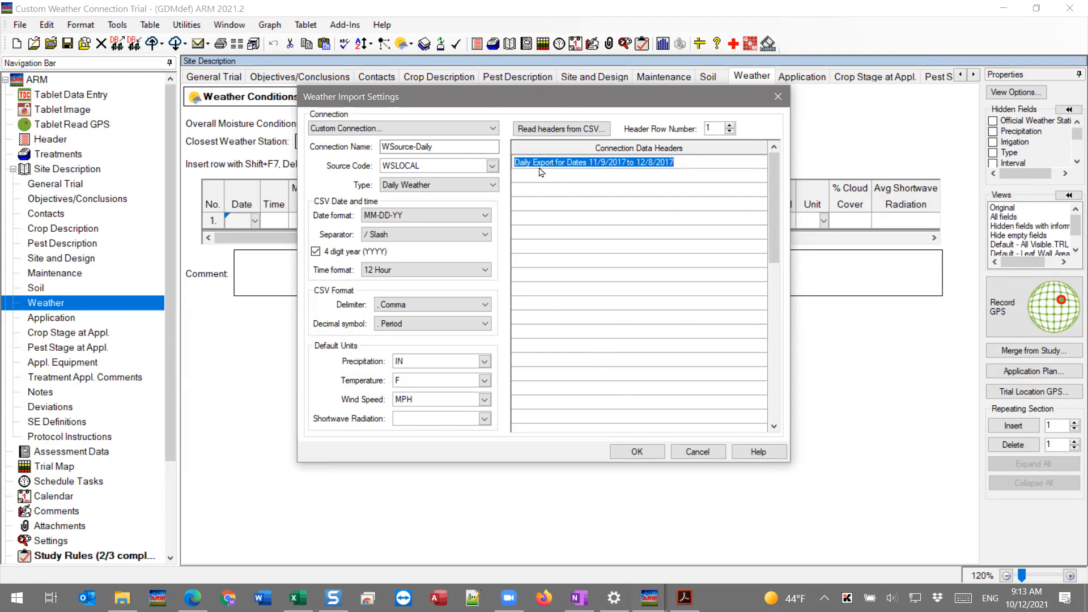
Set the header row number to 3 and accept the weather import settings
click(730, 126)
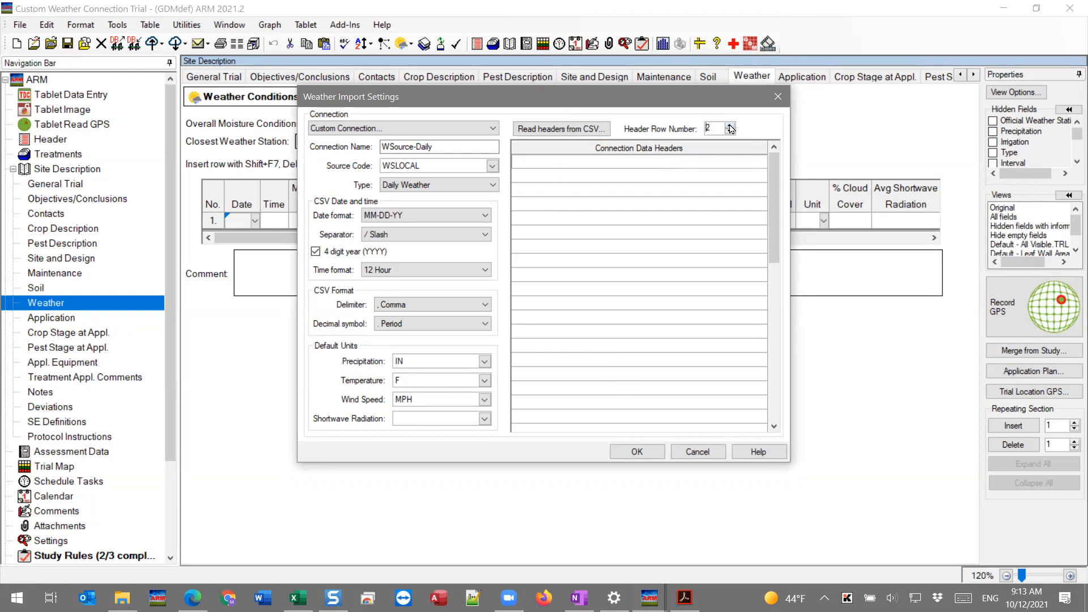
click(730, 127)
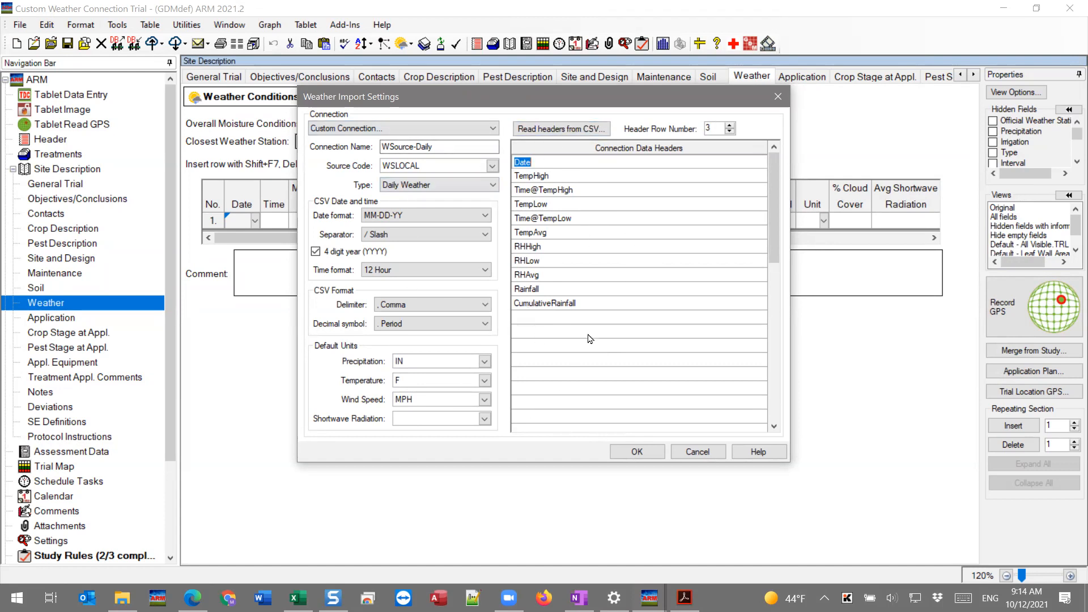
click(633, 451)
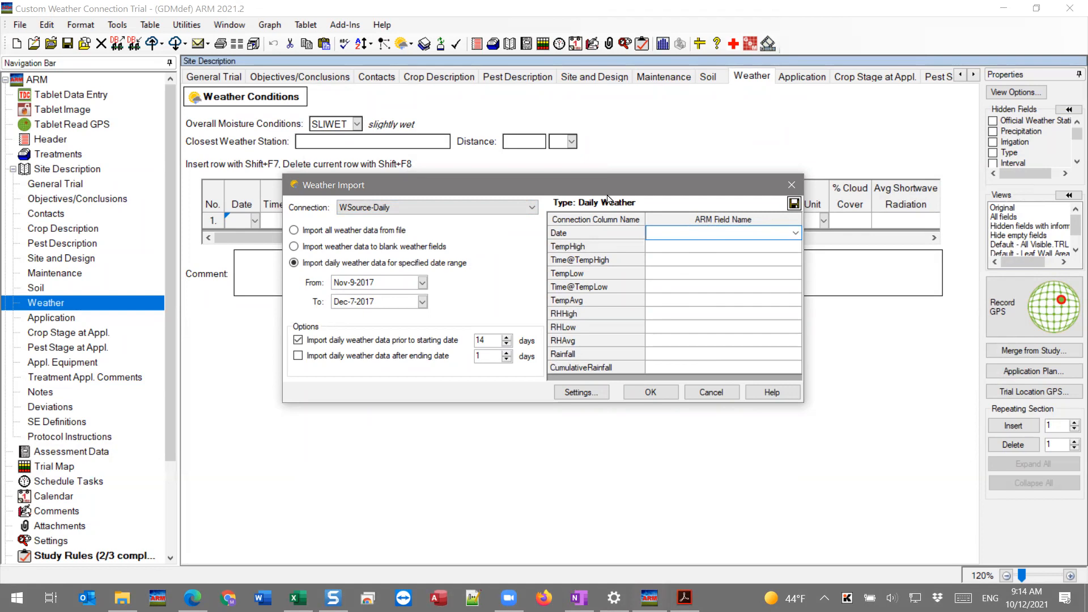
Map the Date column to the Date field and the TempHigh column to Max Temp in the weather import
drag(607, 190, 600, 295)
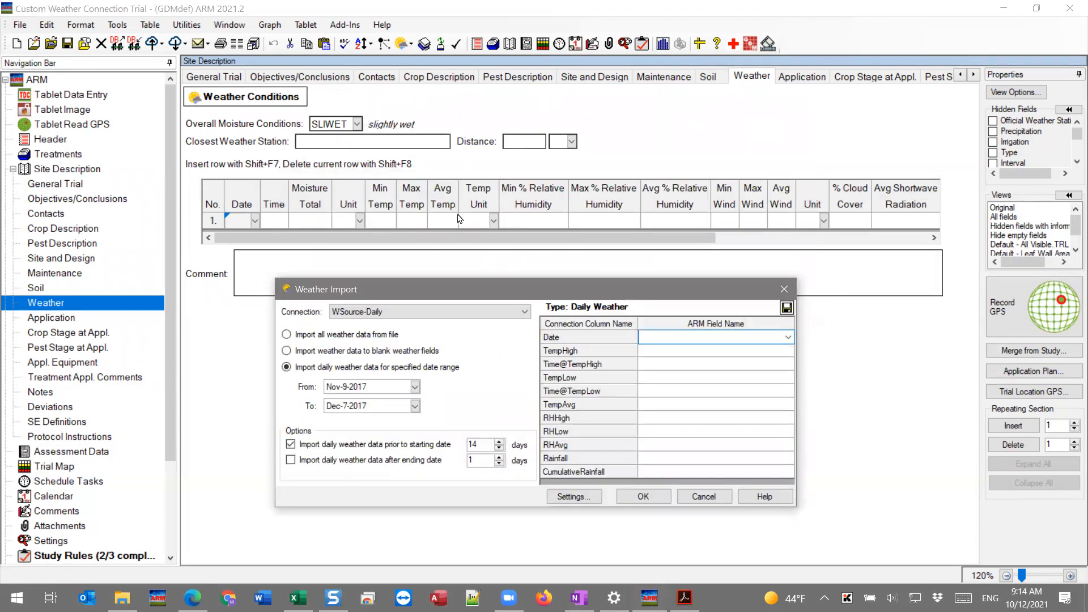
click(788, 339)
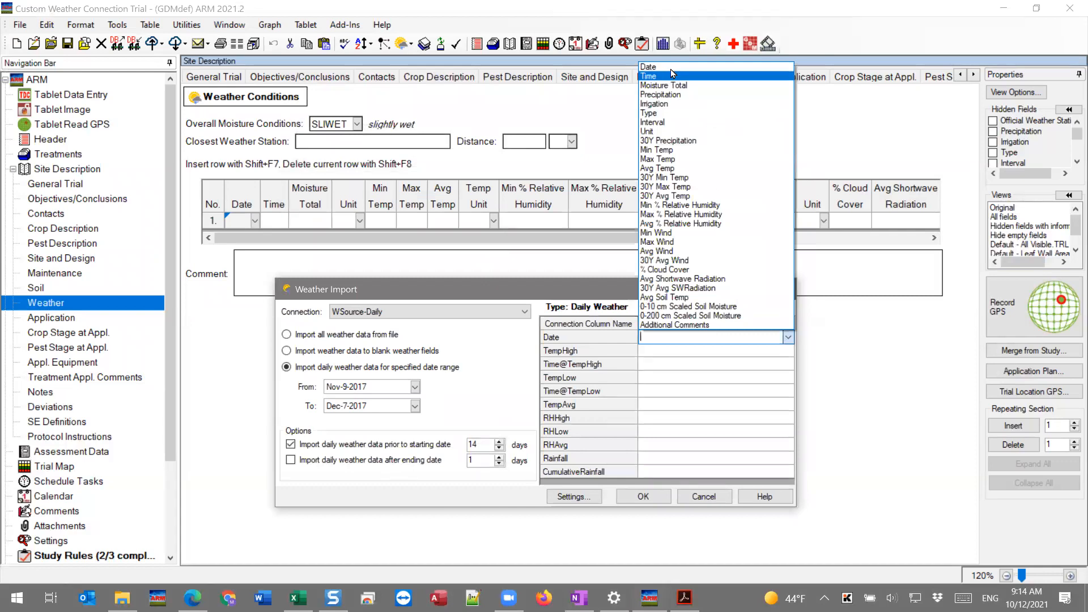
click(654, 72)
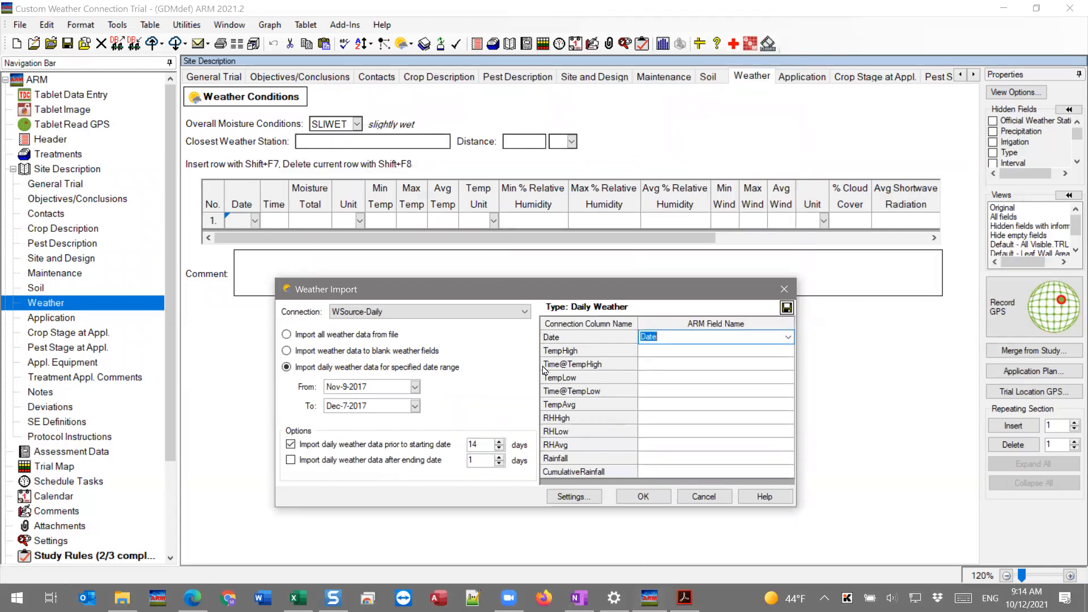
click(669, 351)
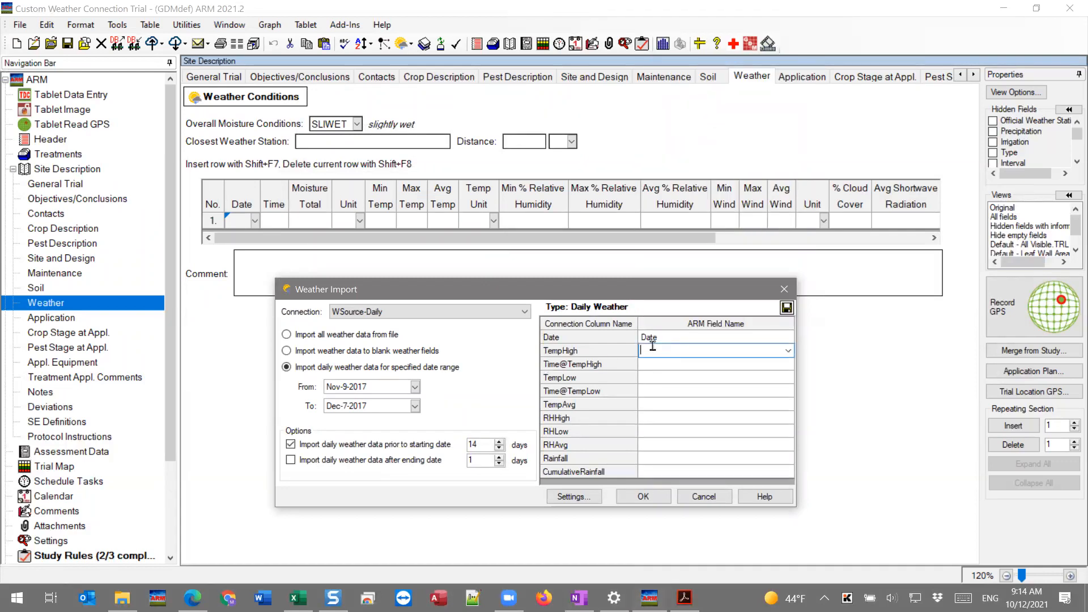
click(788, 351)
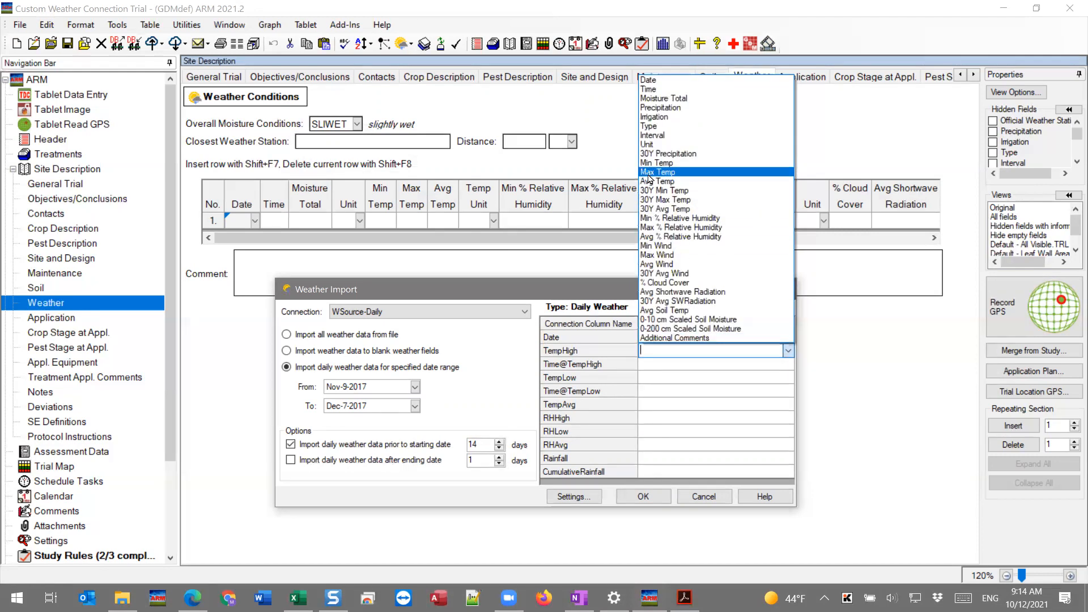
click(678, 175)
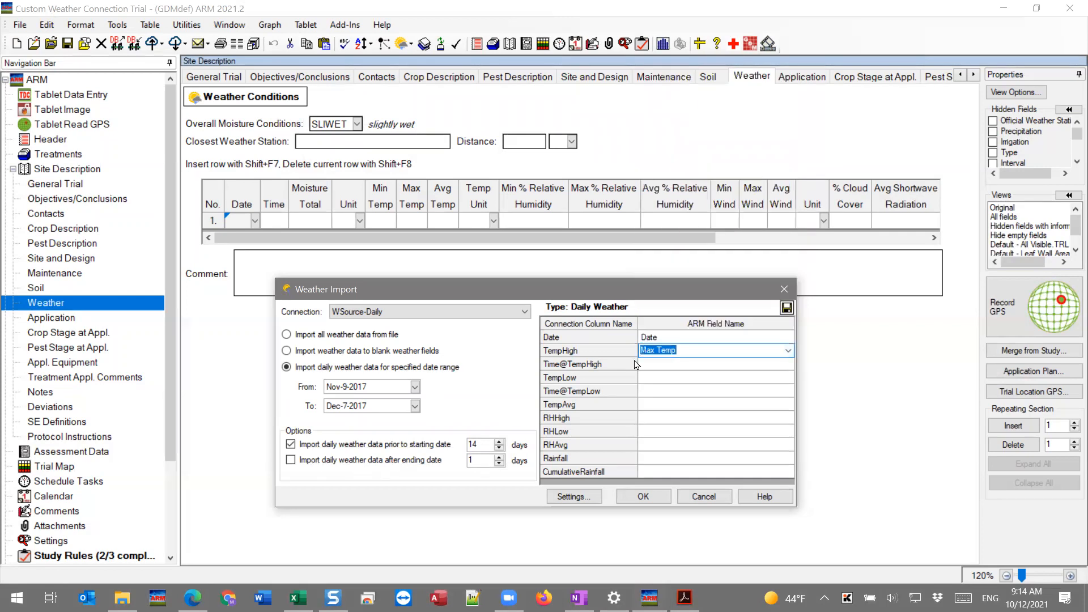
Map the TempLow column to Min Temp and the TempAvg column to Avg Temp in the weather import
click(670, 366)
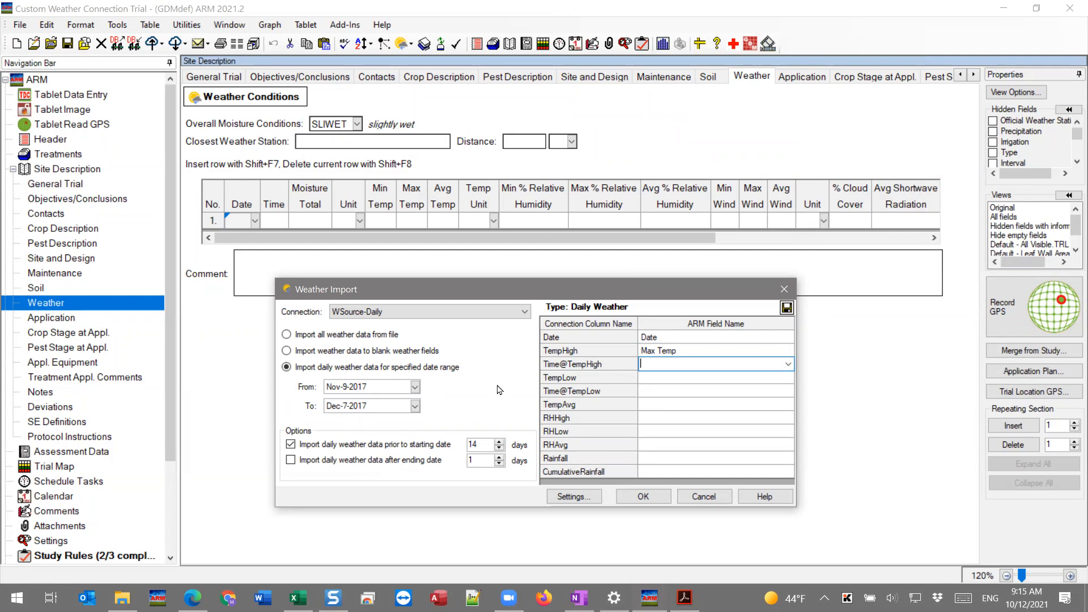
click(673, 378)
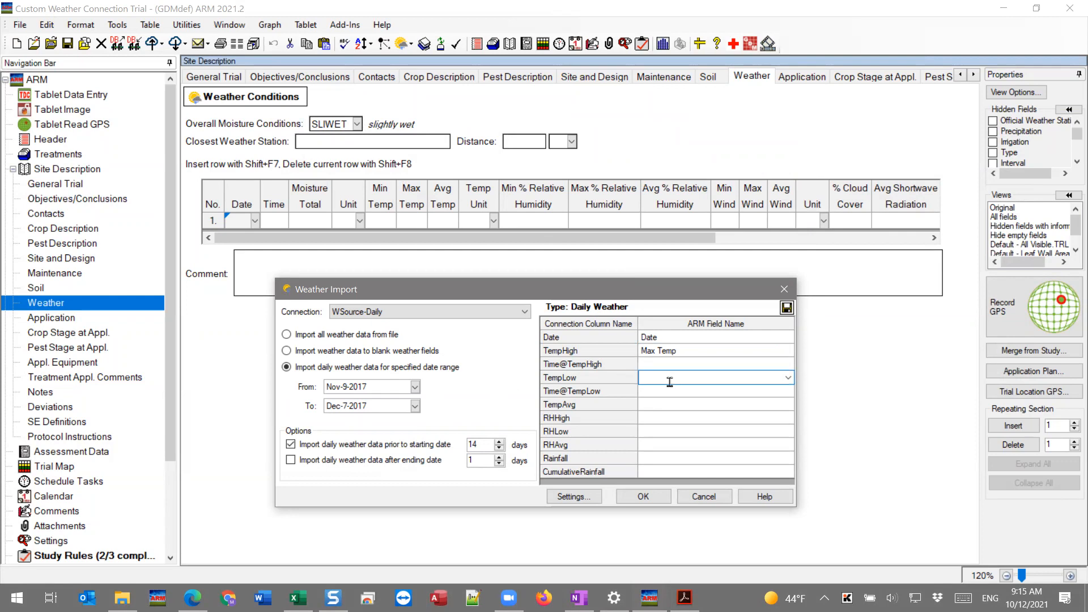
click(788, 378)
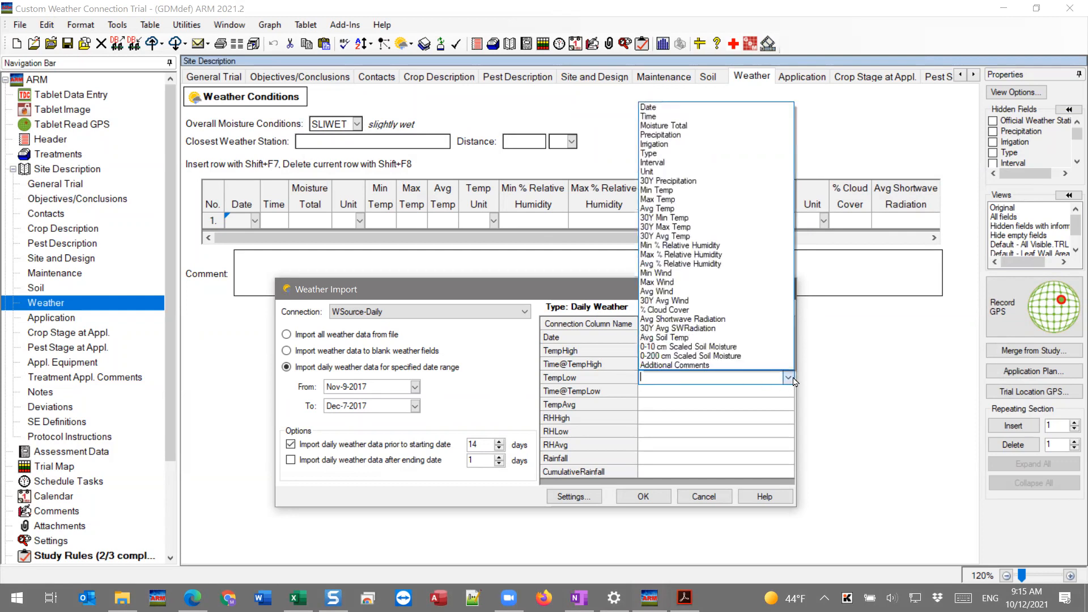
click(660, 191)
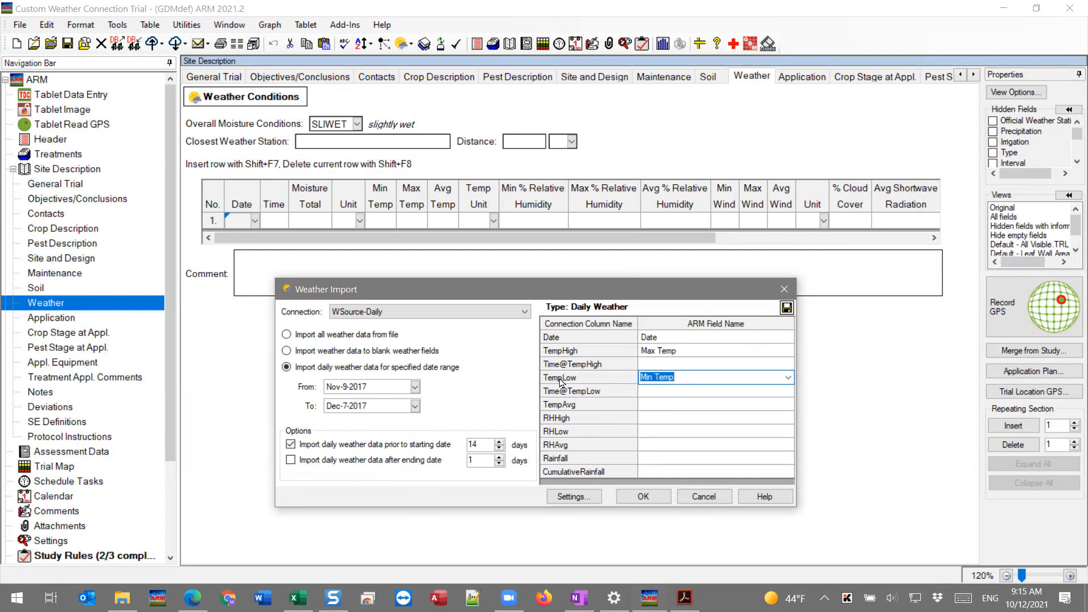
click(694, 408)
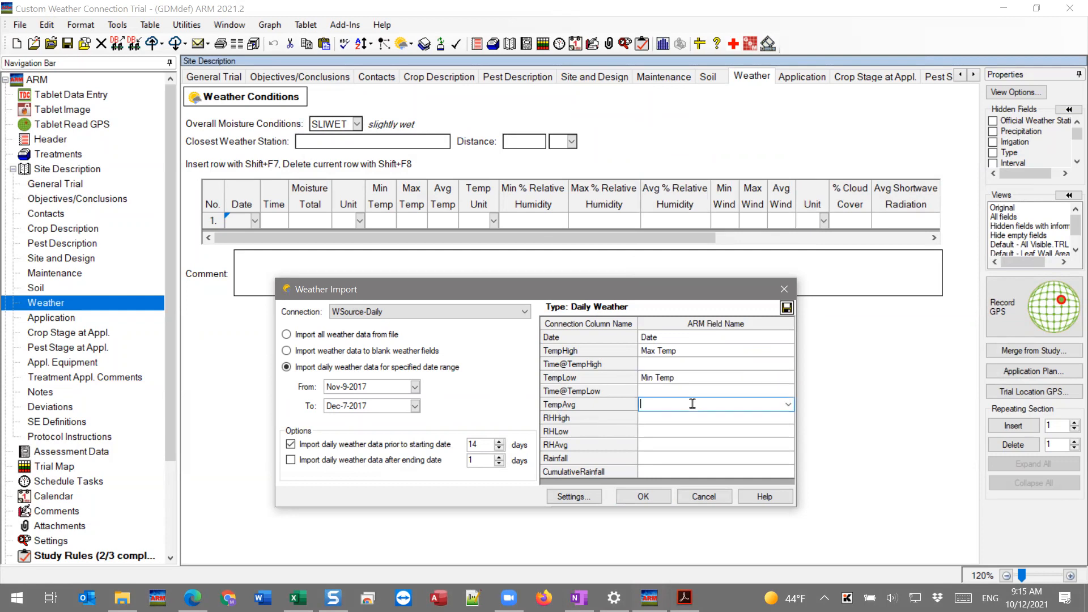
click(787, 407)
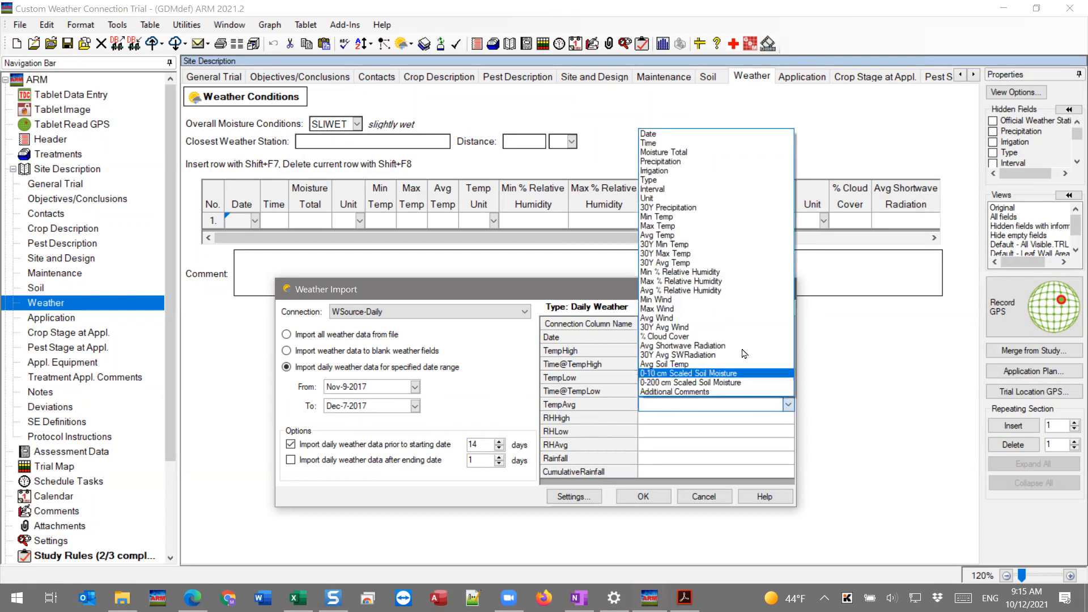
click(677, 234)
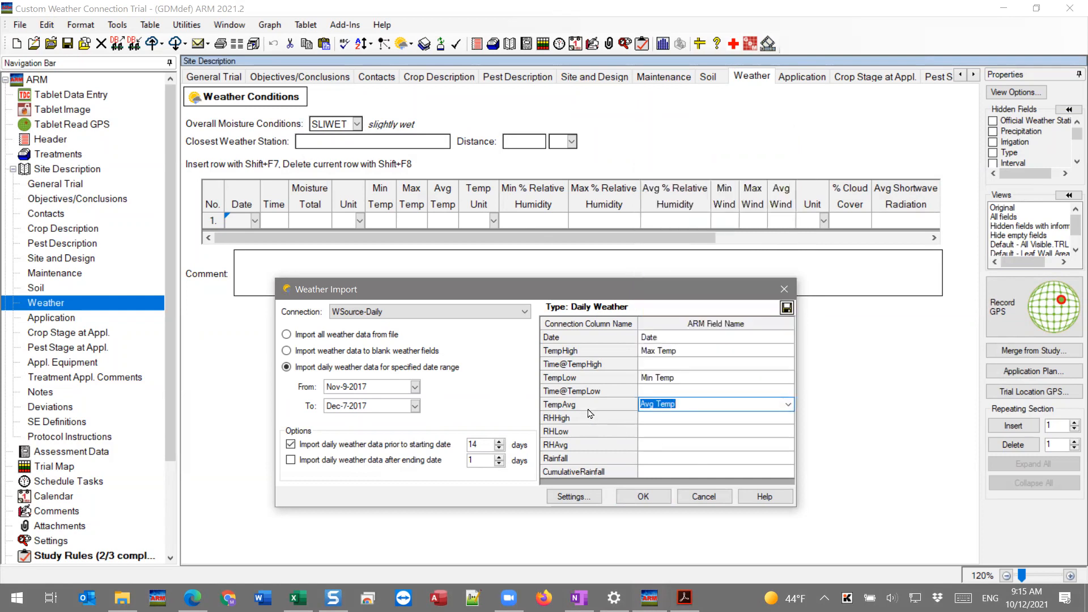
Map the RHAvg column to Avg % Relative Humidity and the Rainfall column to Precipitation
click(704, 418)
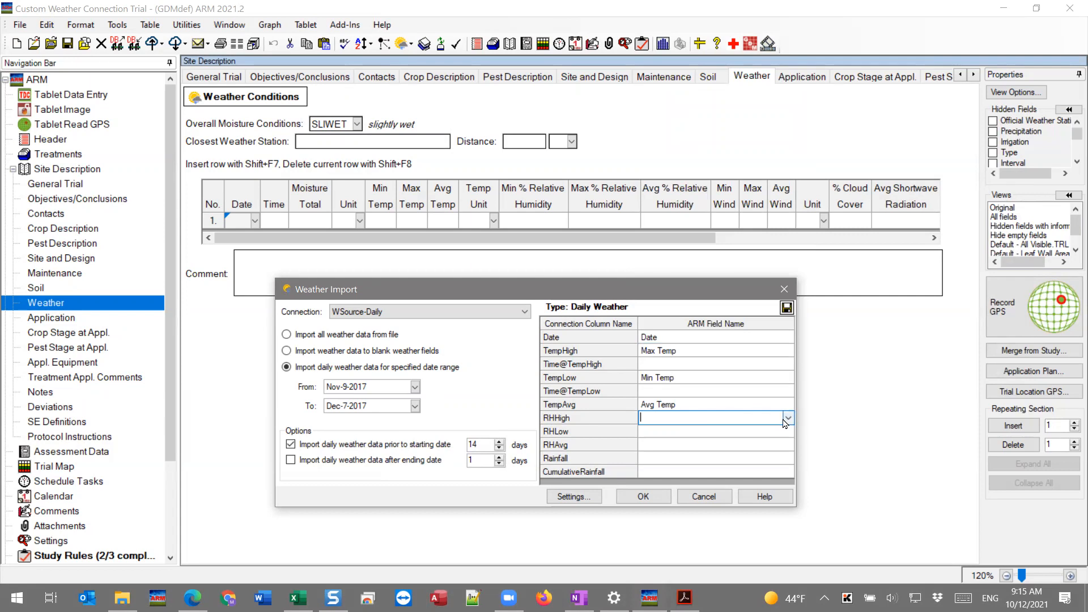
click(677, 443)
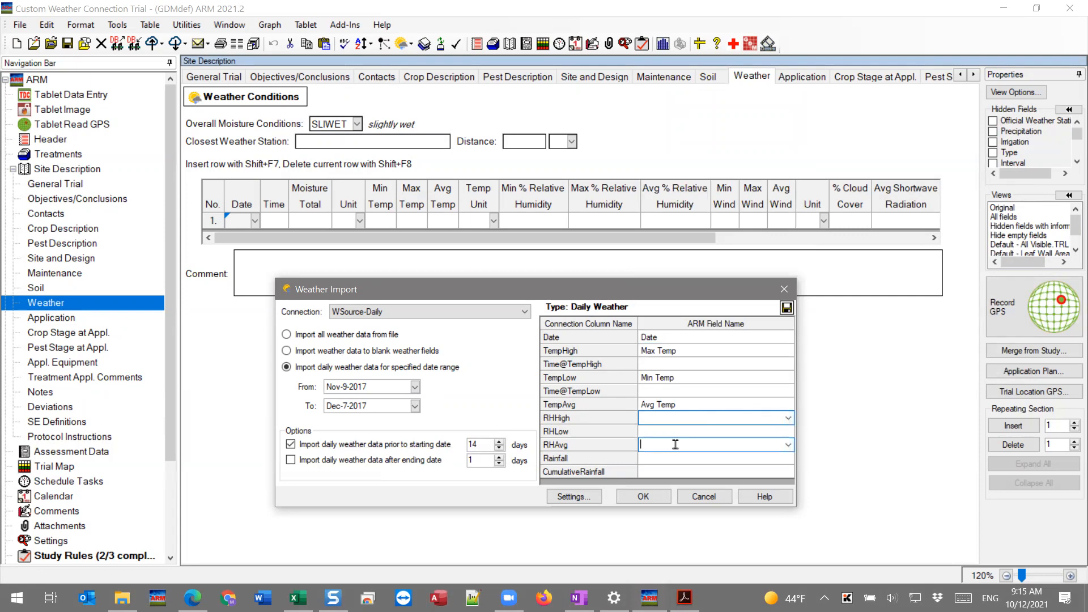
click(788, 446)
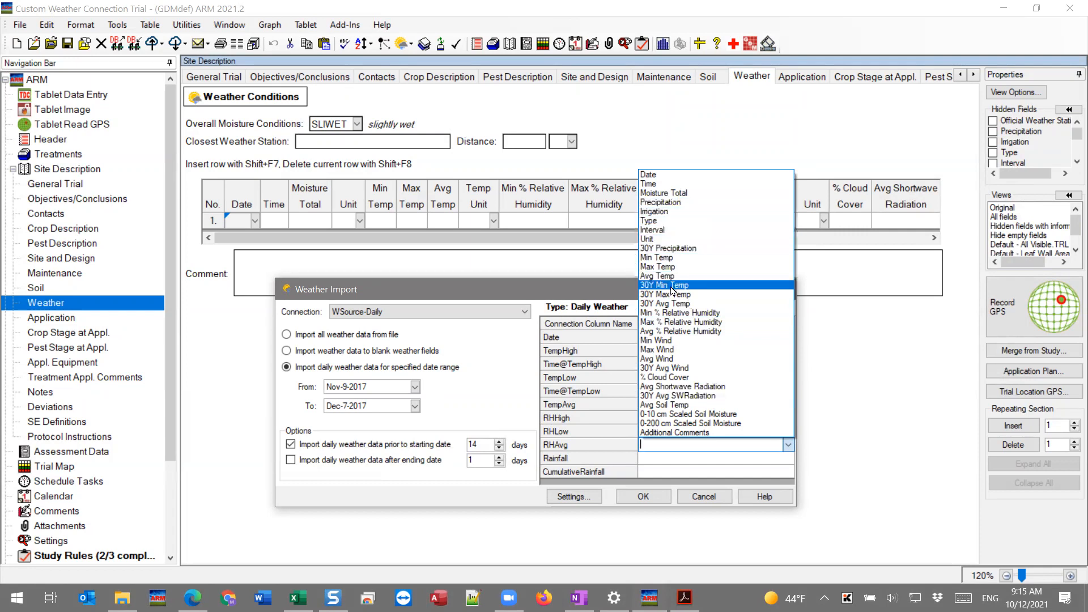
click(659, 333)
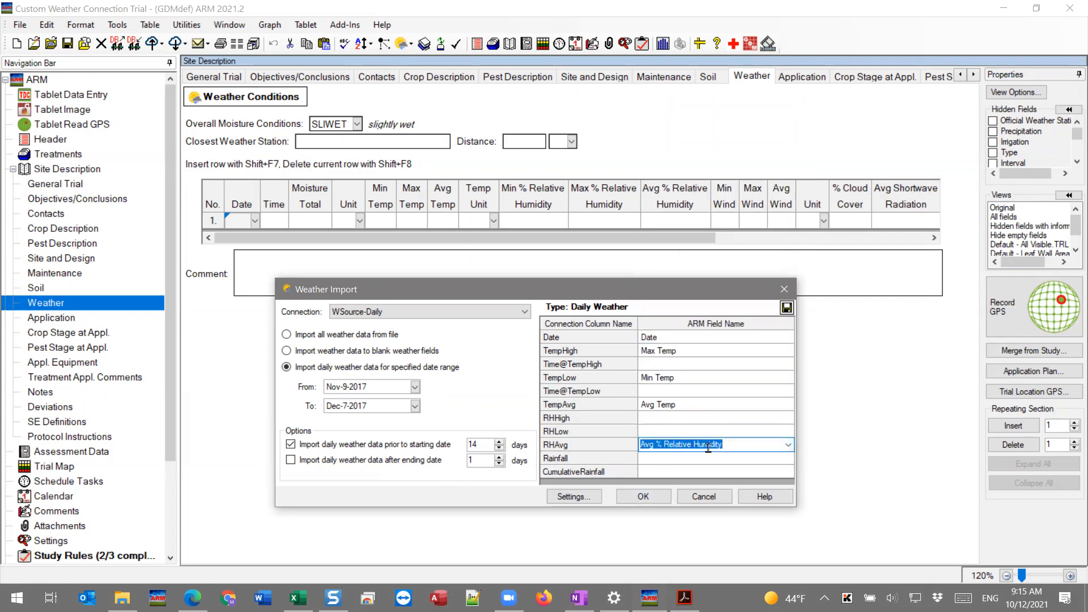
click(698, 460)
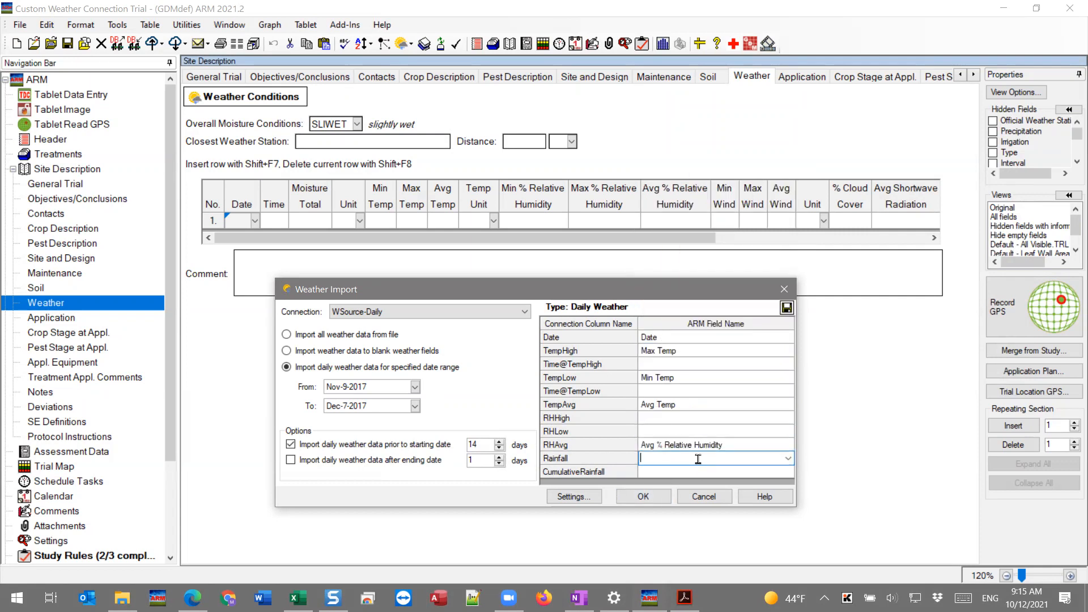
click(790, 460)
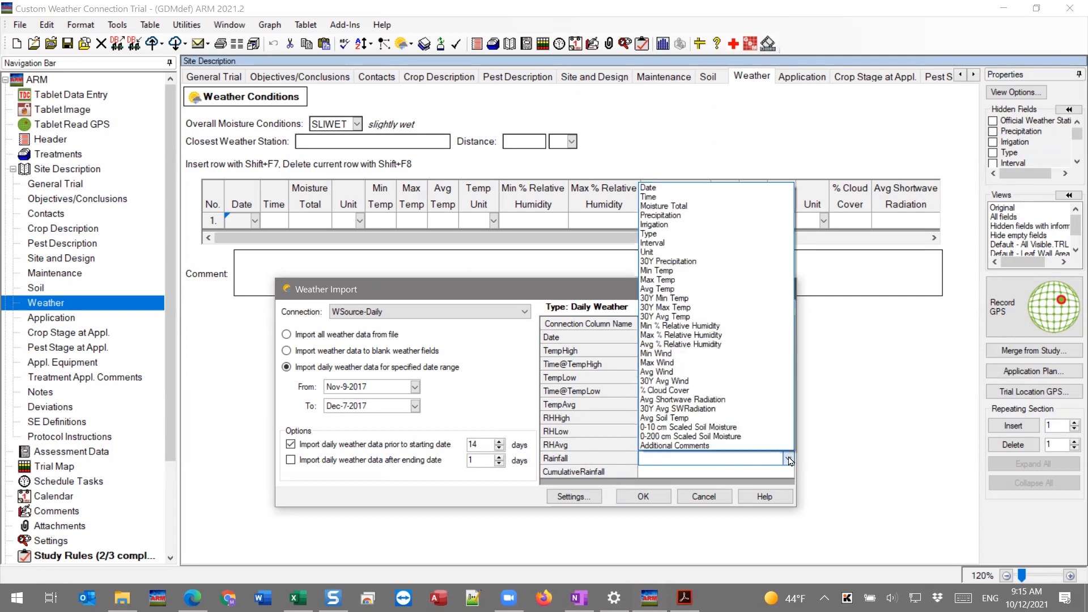
click(672, 216)
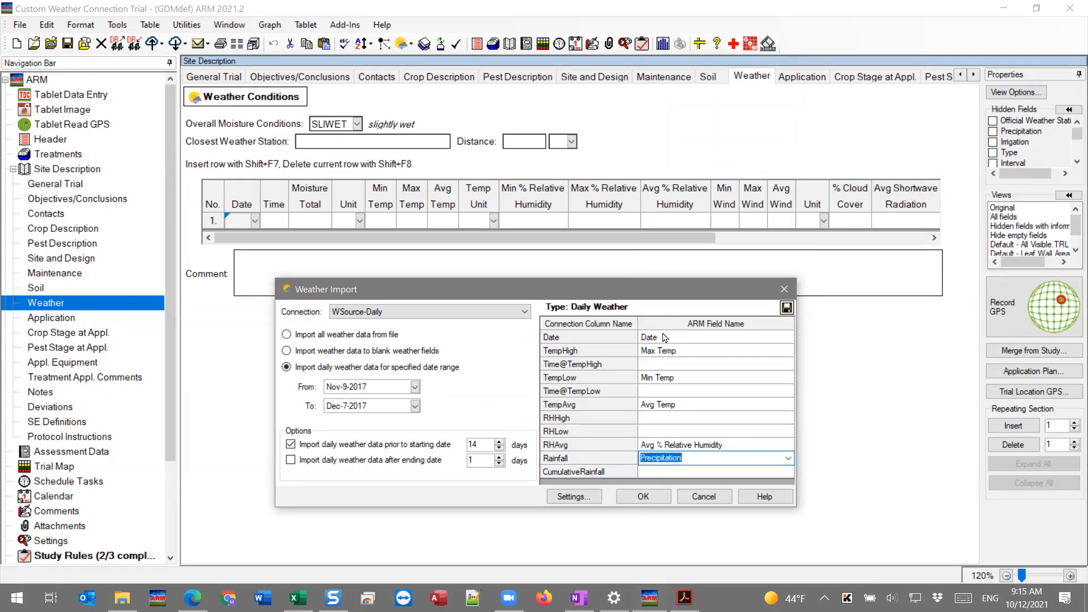
Save the column mapping and reselect the WSource-Daily connection for the weather import
click(786, 307)
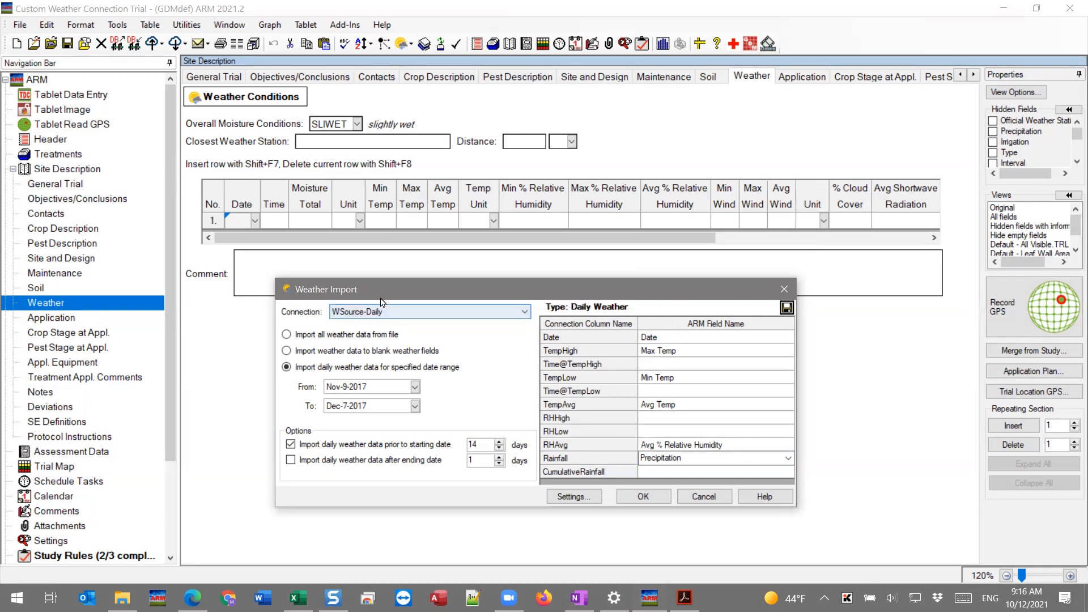
click(344, 315)
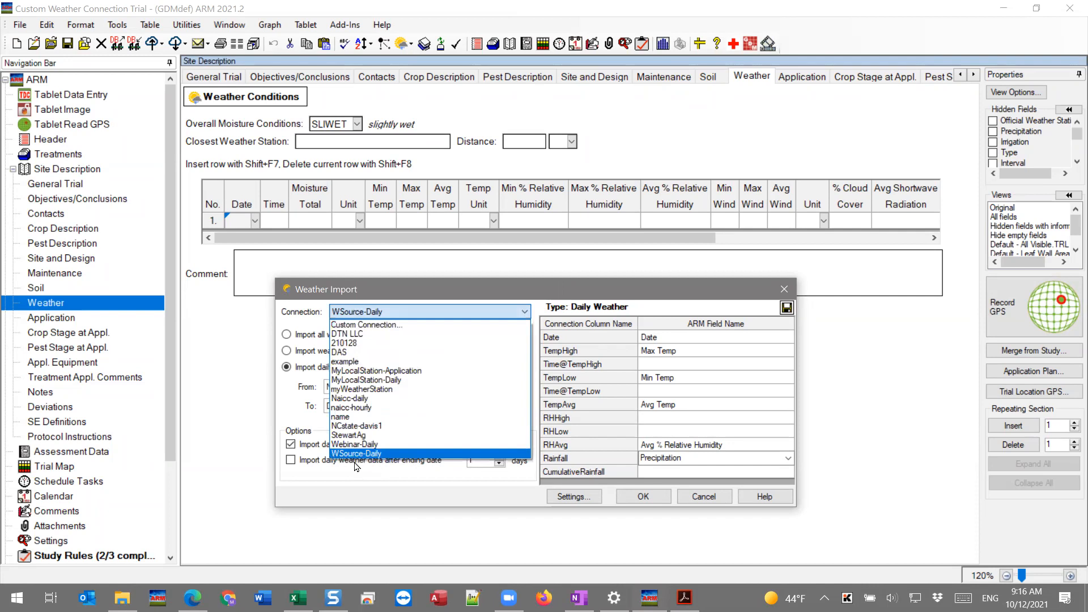
click(355, 454)
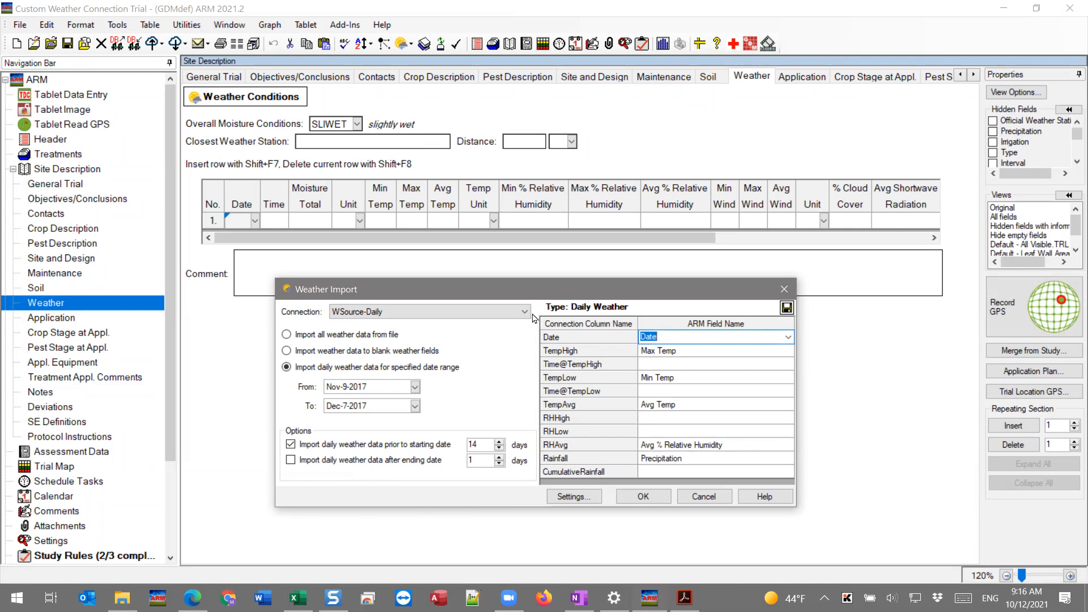
drag(565, 287, 598, 253)
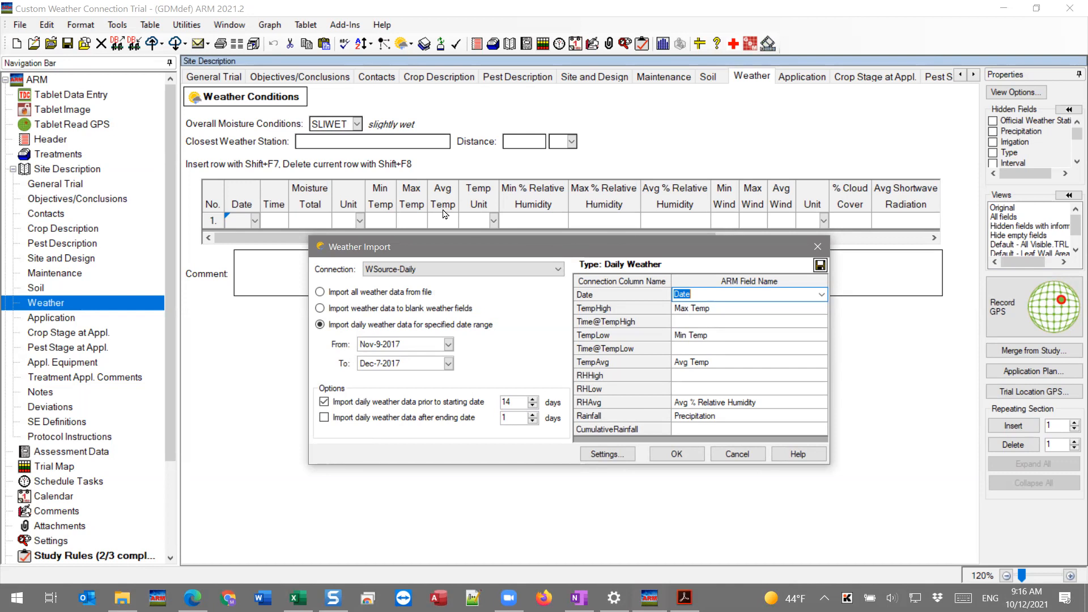
Try the all-data and blank-weather-fields import options, and return to importing daily data for the specified date range
click(345, 296)
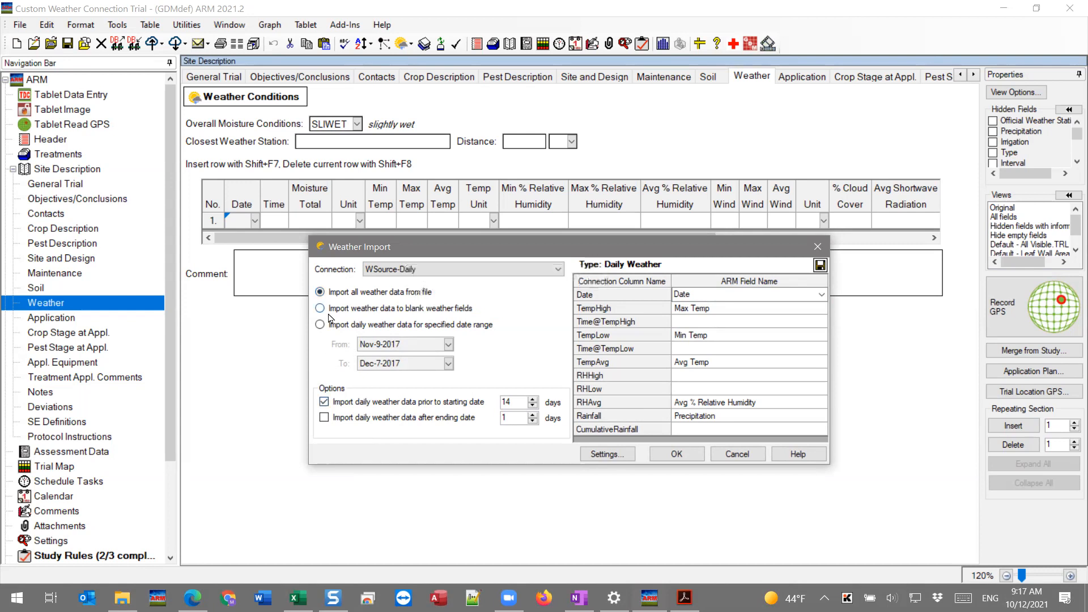
click(417, 310)
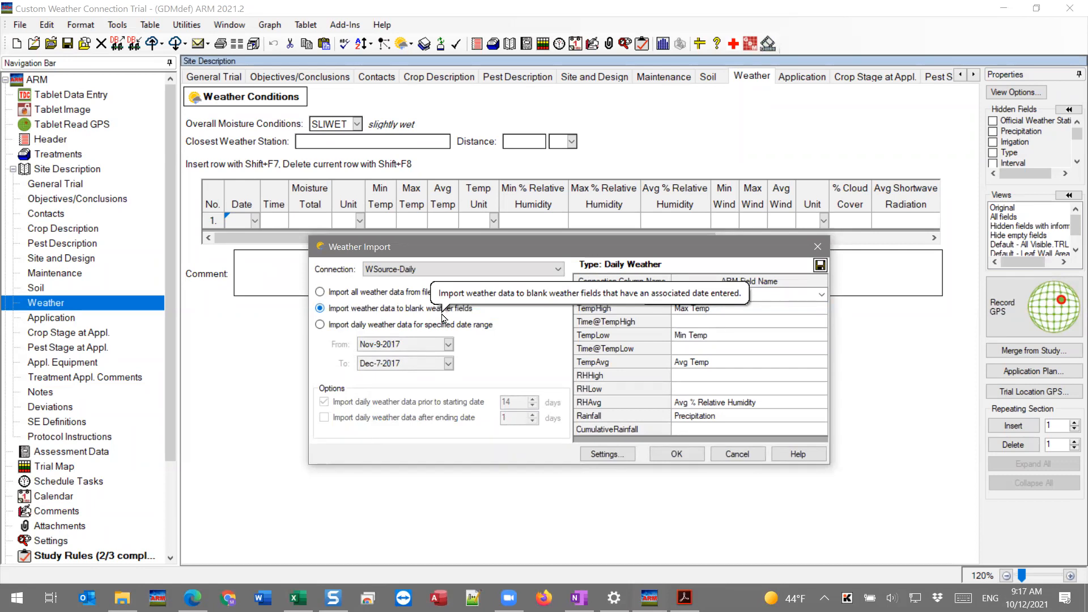
click(320, 325)
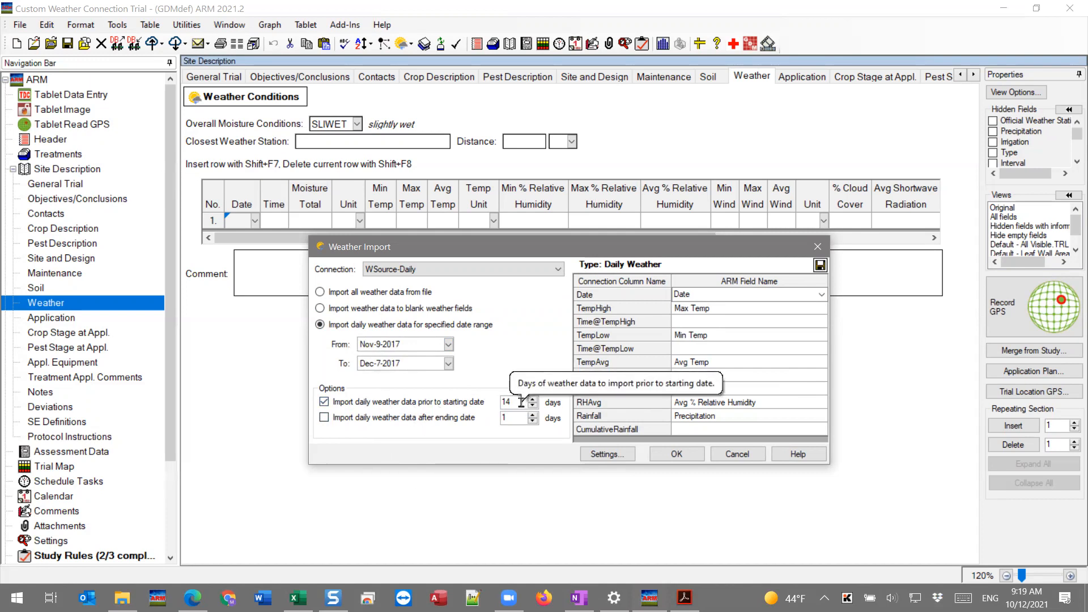
Try including daily weather data after the ending date with more days, and turn that option off again
click(395, 418)
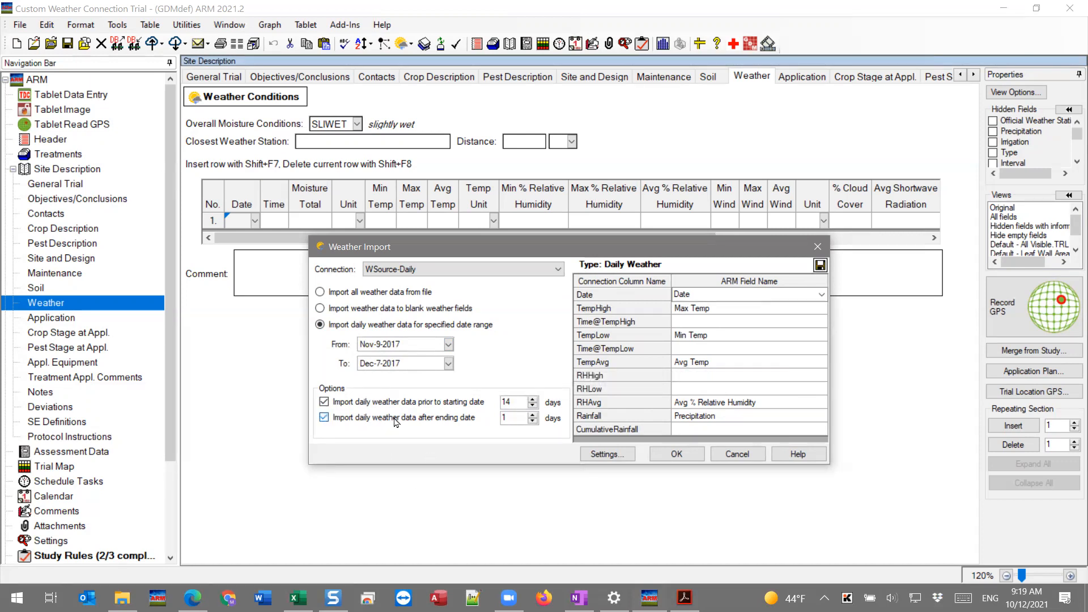
click(533, 414)
click(533, 414)
click(533, 415)
click(324, 418)
Exclude daily weather data prior to the starting date and import DailyExport-2.csv from the Webinars\Events\Weather Connection folder
click(324, 401)
click(676, 454)
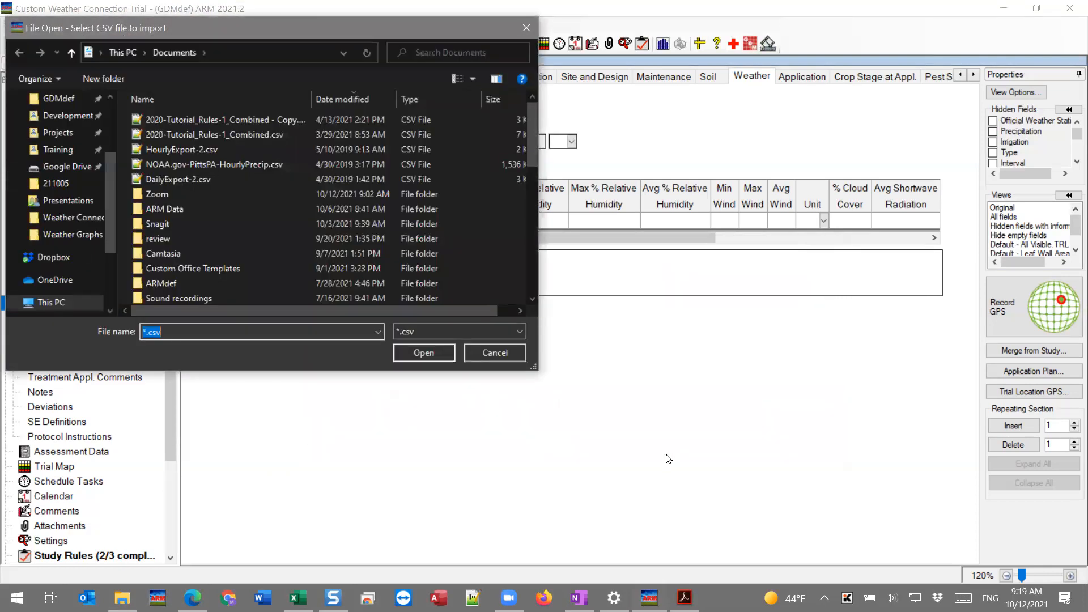
key(ctrl+v)
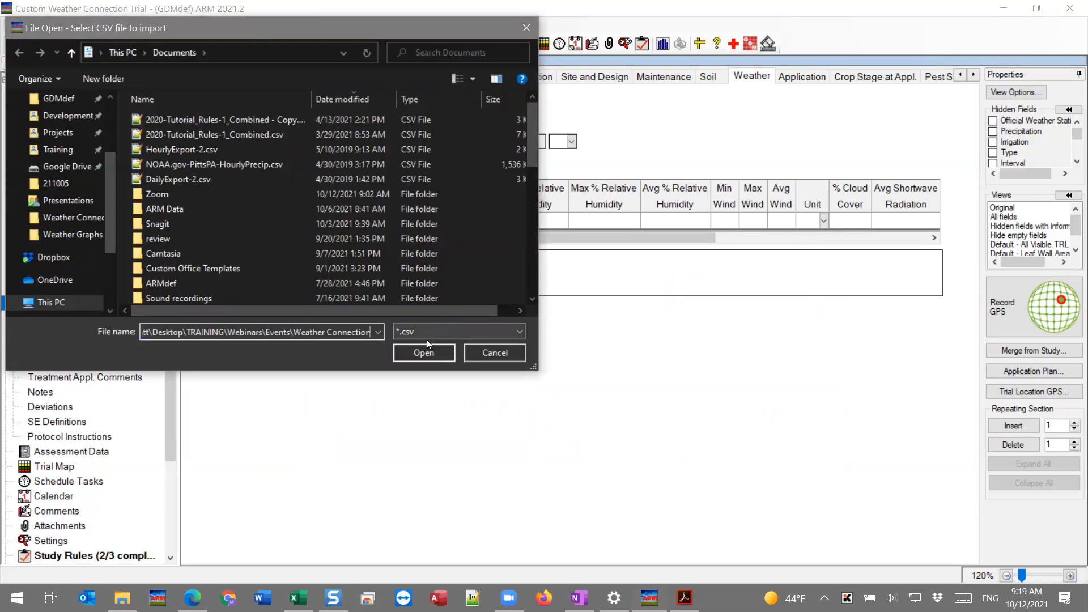
key(Return)
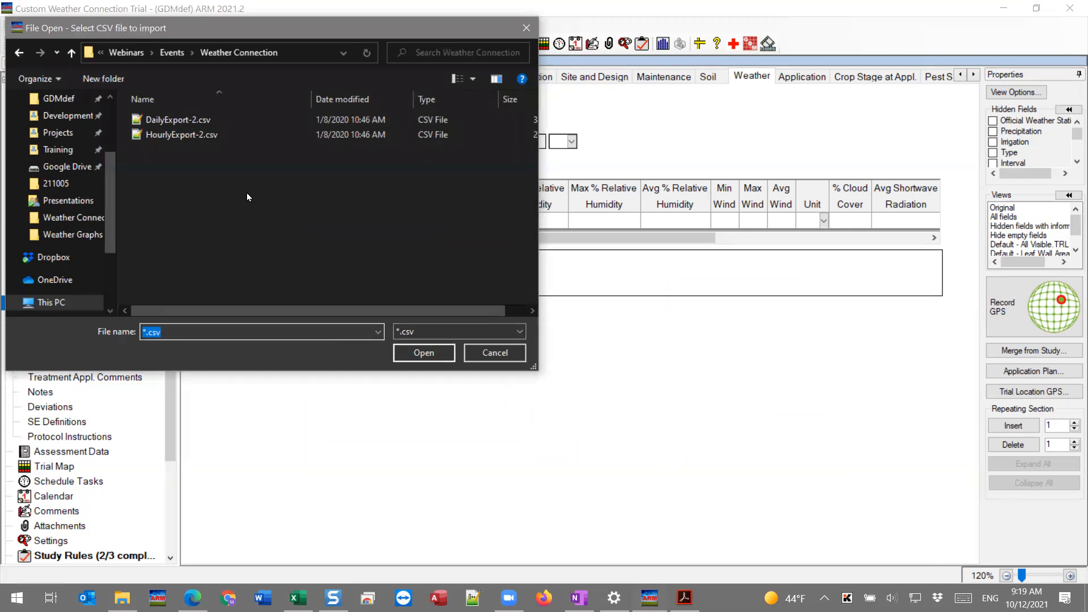
click(173, 120)
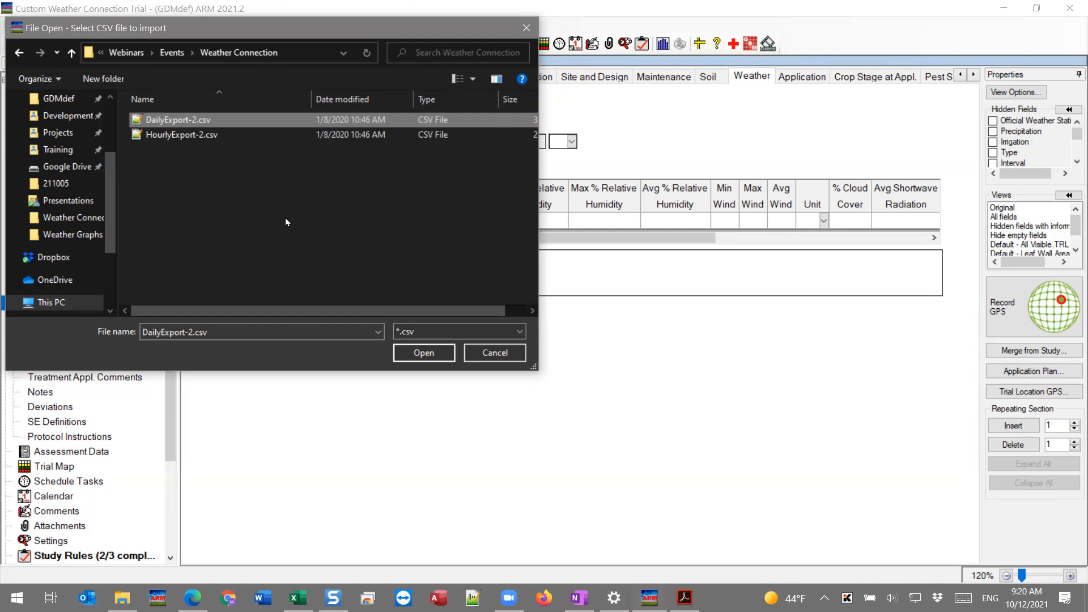
click(422, 352)
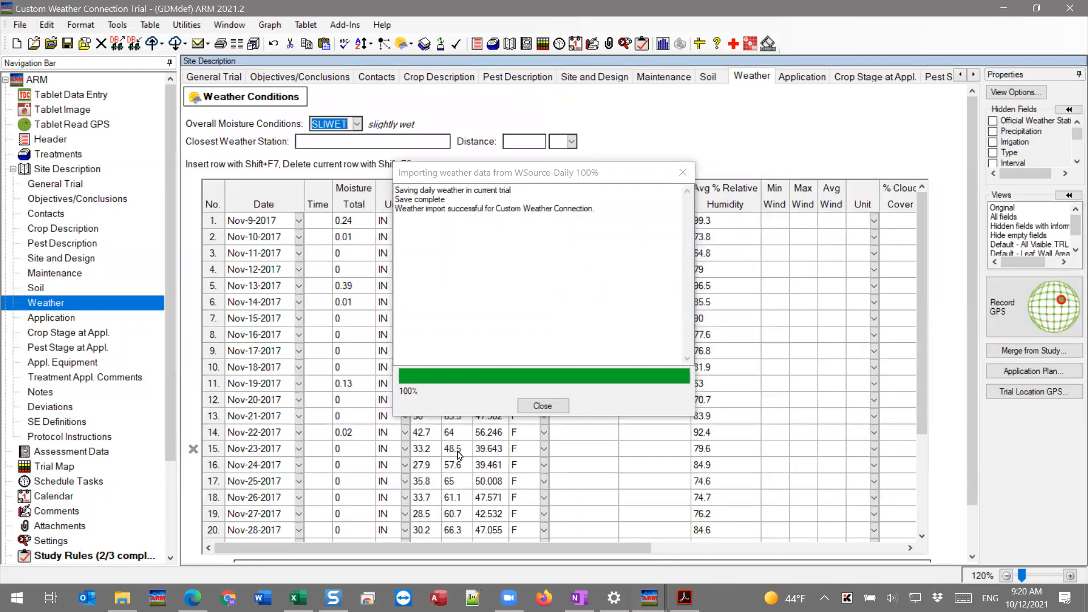
click(543, 406)
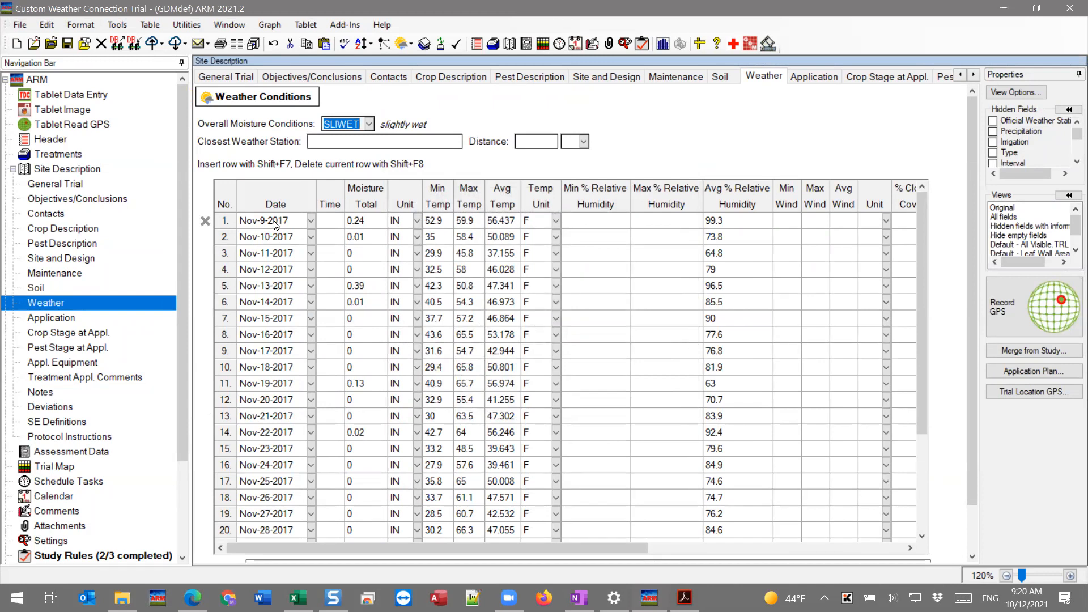
Review the imported daily rows and apply the view that shows hidden fields with information
scroll(269, 340, down, 1)
scroll(269, 364, down, 3)
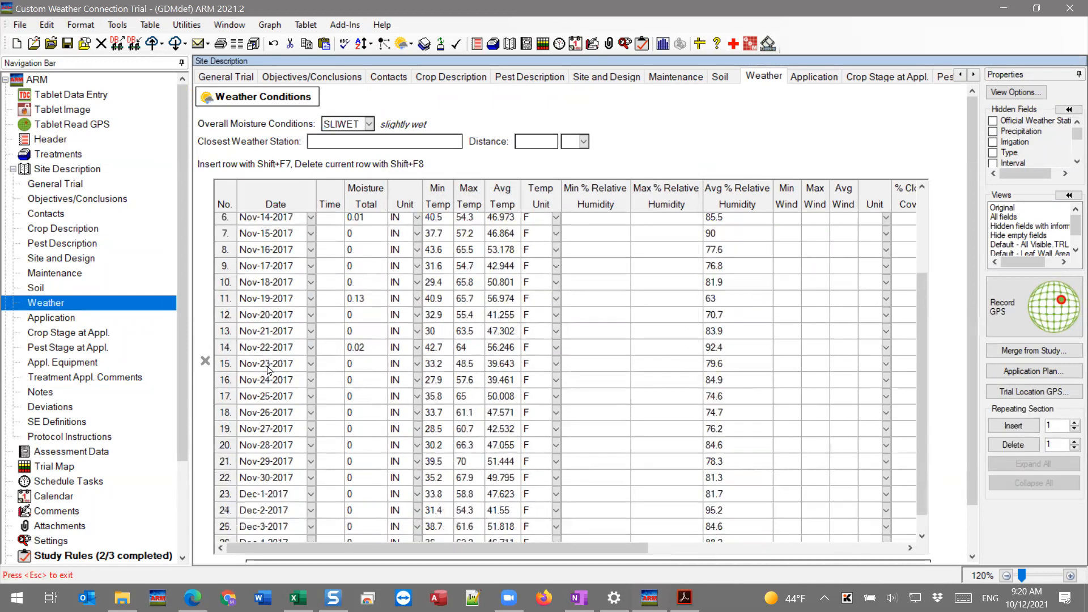
scroll(261, 481, up, 3)
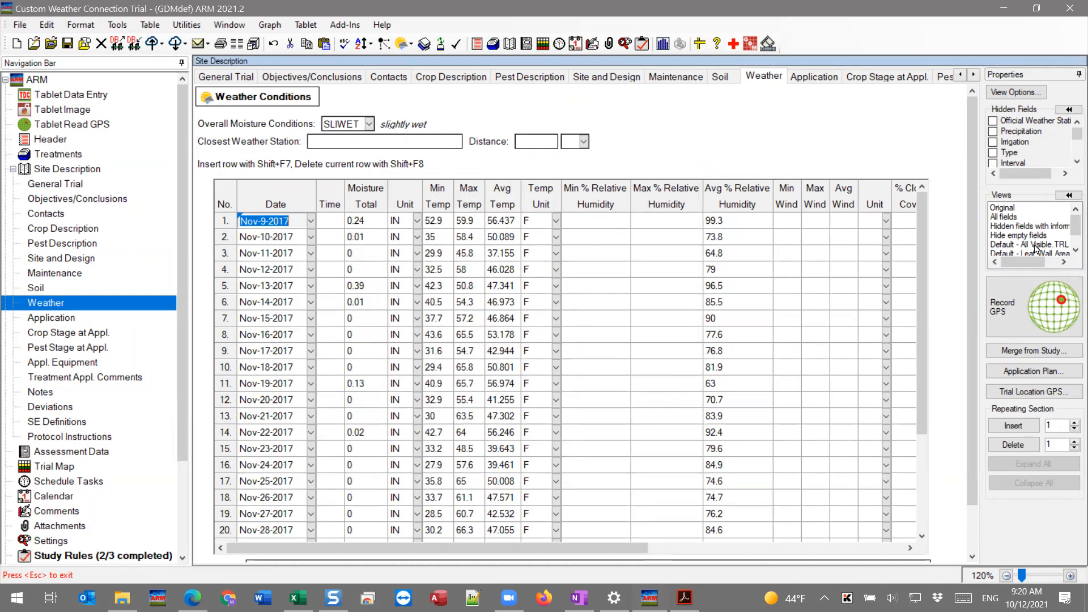
click(1020, 228)
click(1021, 228)
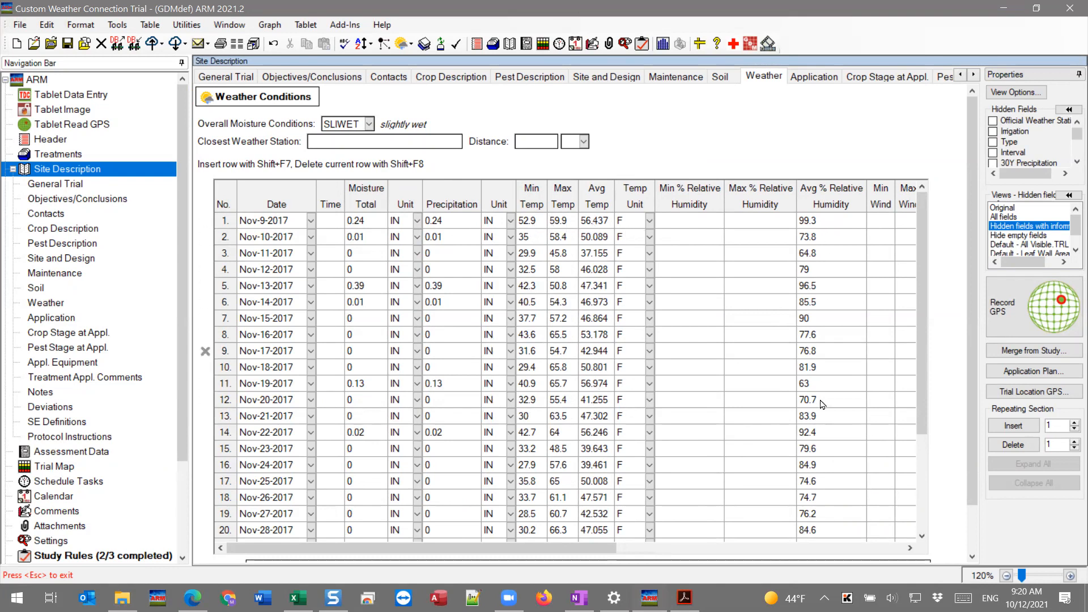
Examine the Source column of the weather table and the Moisture Total entry for Nov-9-2017
drag(592, 548, 662, 547)
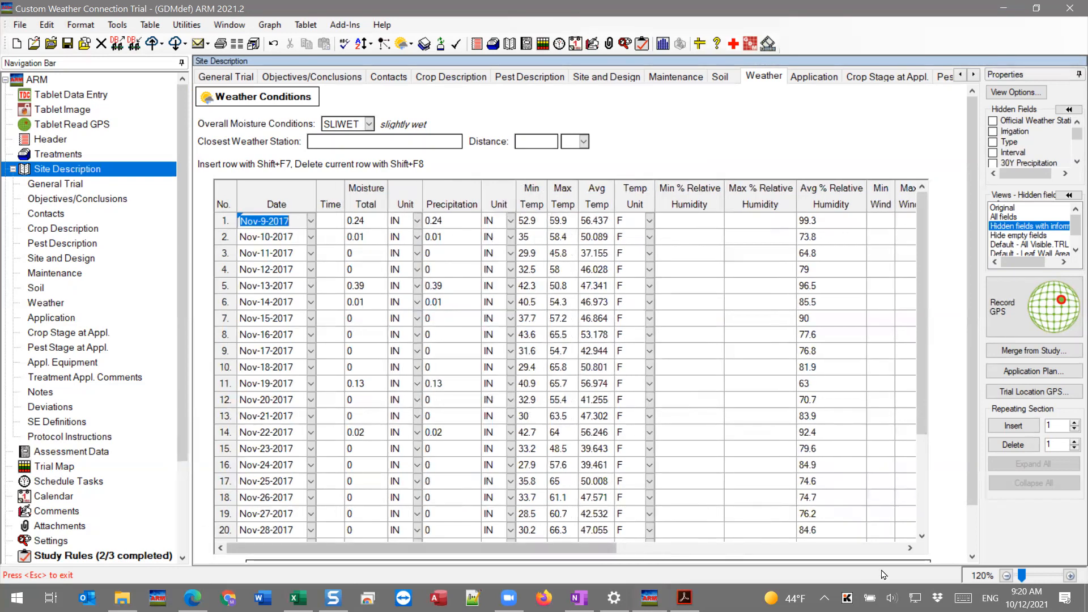
click(910, 550)
drag(910, 548, 909, 548)
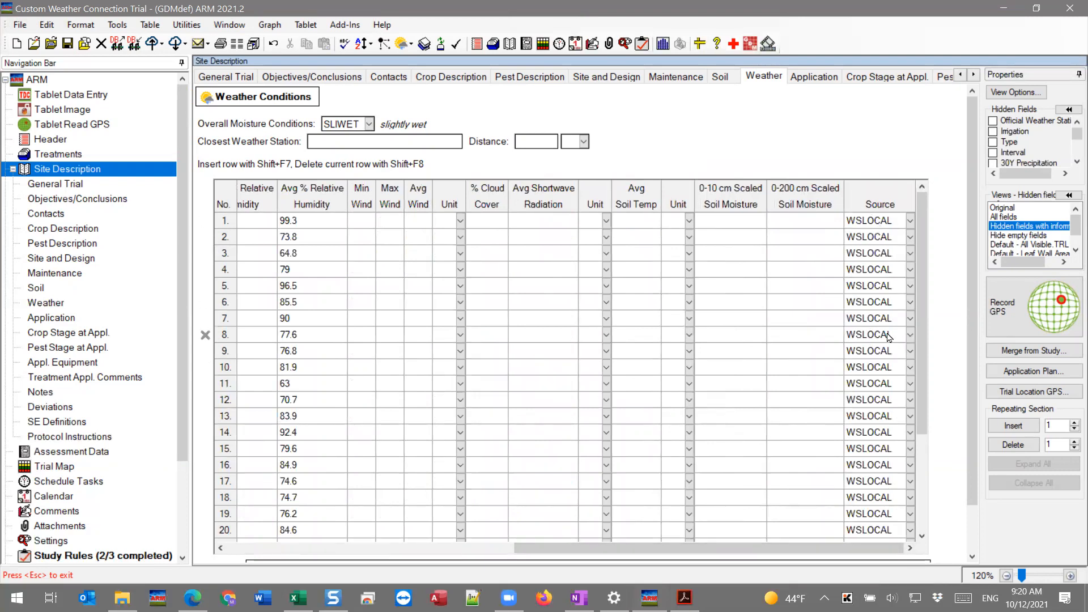
drag(220, 548, 220, 548)
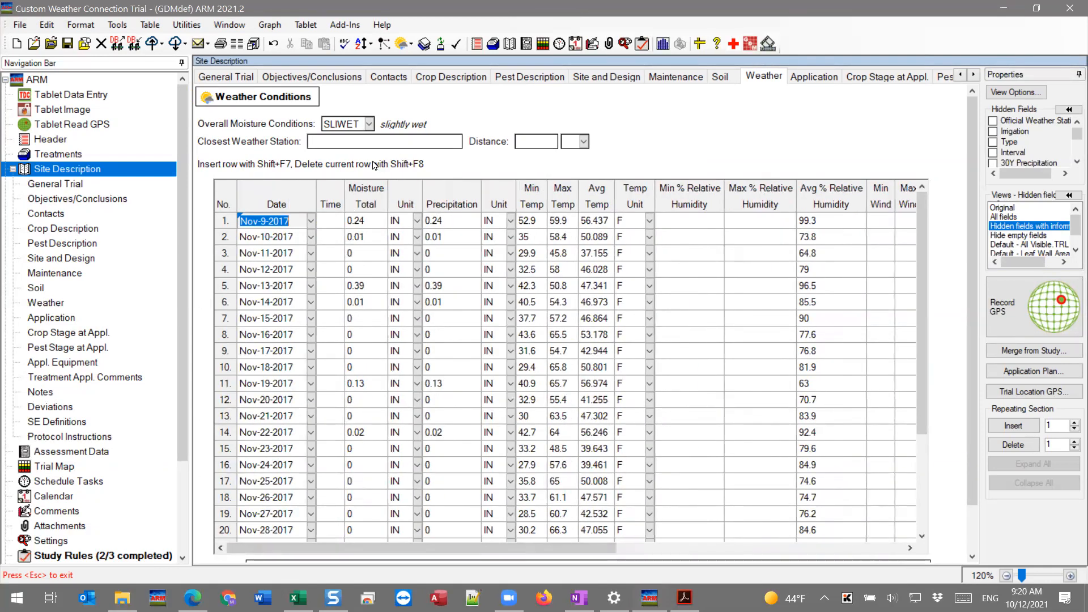
click(364, 221)
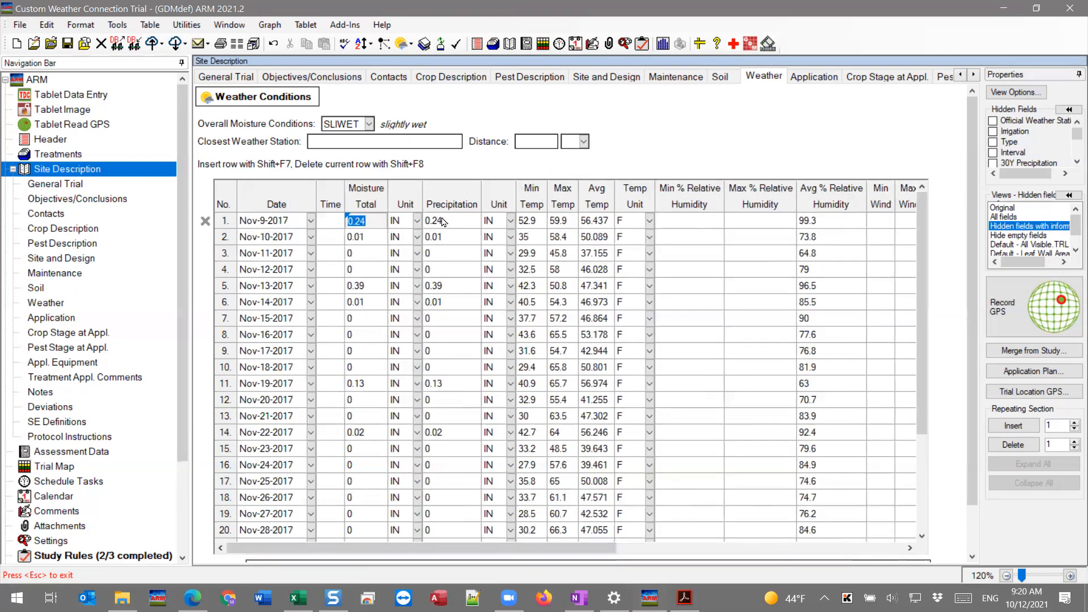
Show the hidden Irrigation field in the weather table and select the entire Precipitation column
click(997, 153)
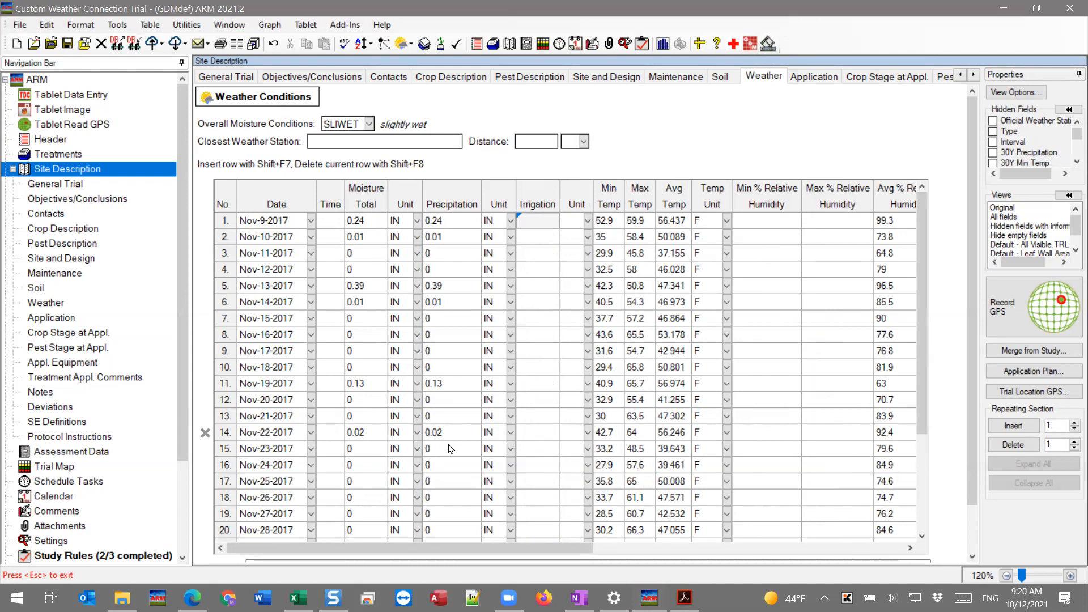
click(451, 204)
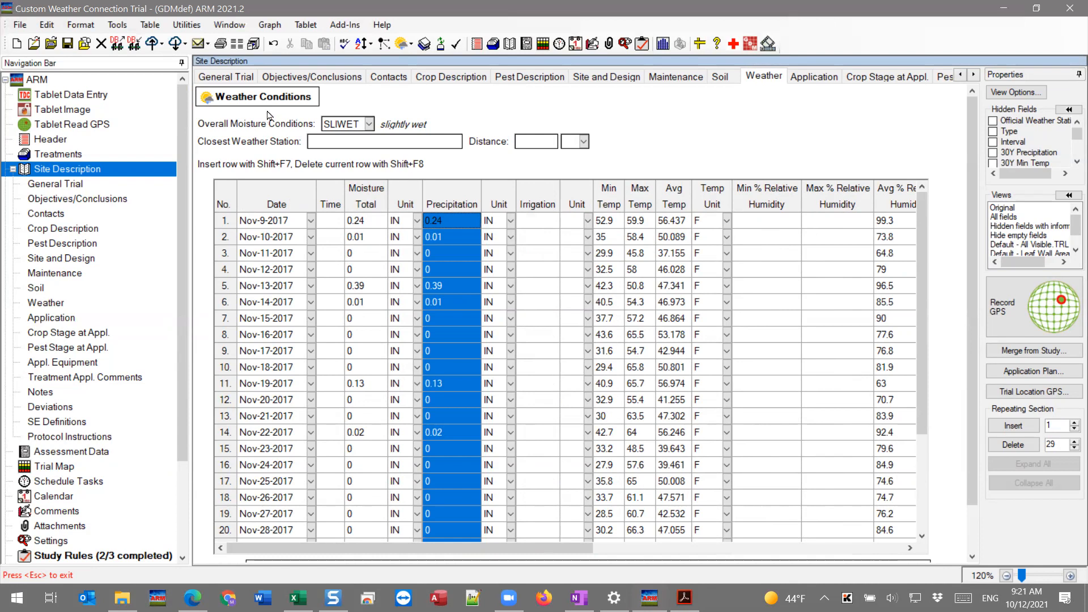
Review the connections offered for importing weather to the current trial, keep WSource-Daily, and close the import without running it
click(132, 25)
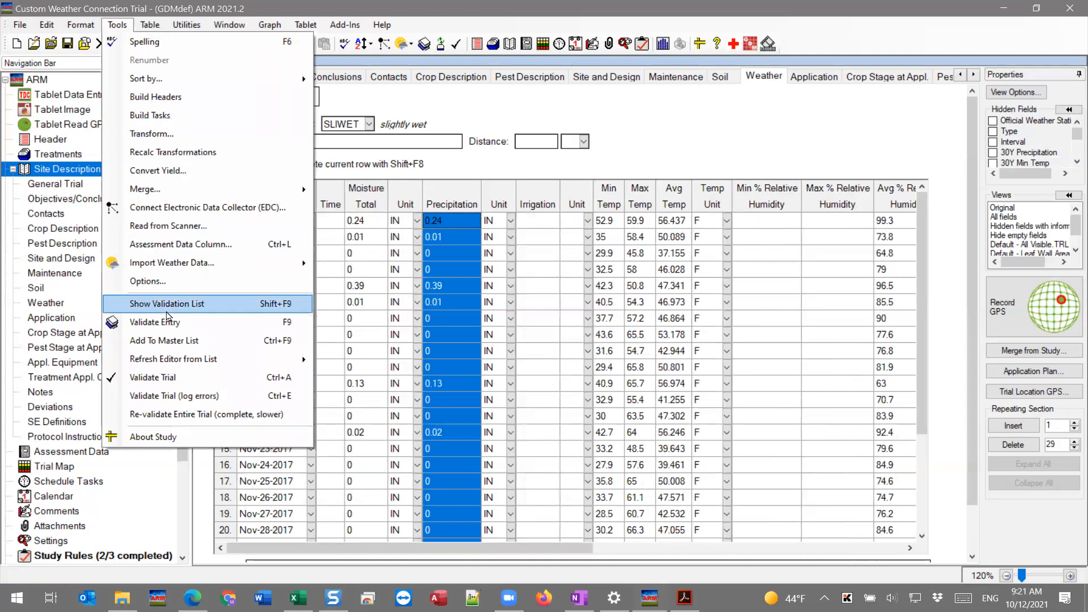
mouse_move(272, 263)
click(382, 264)
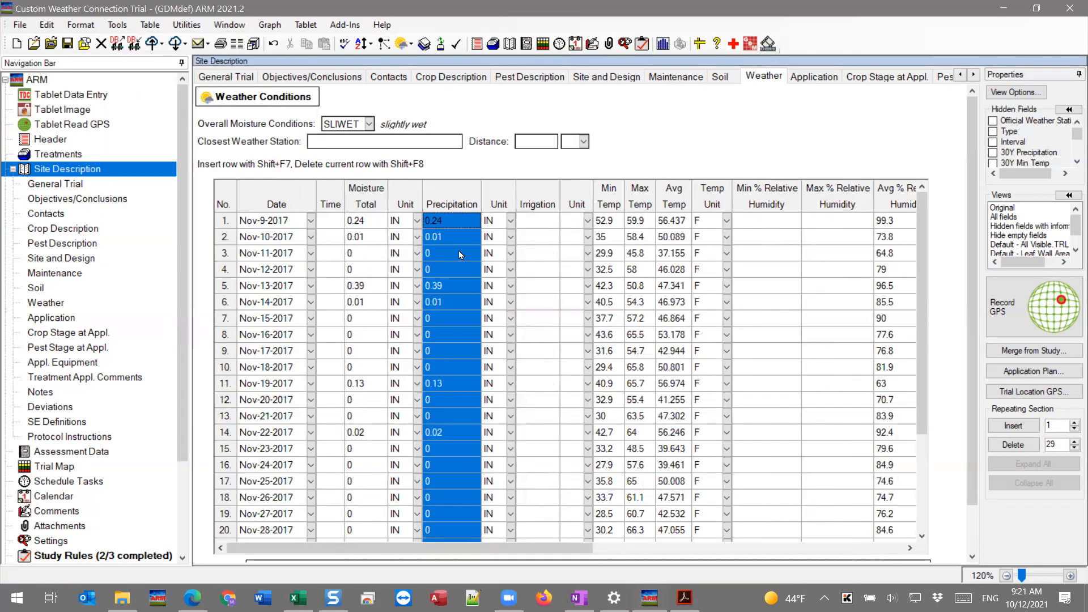
click(412, 212)
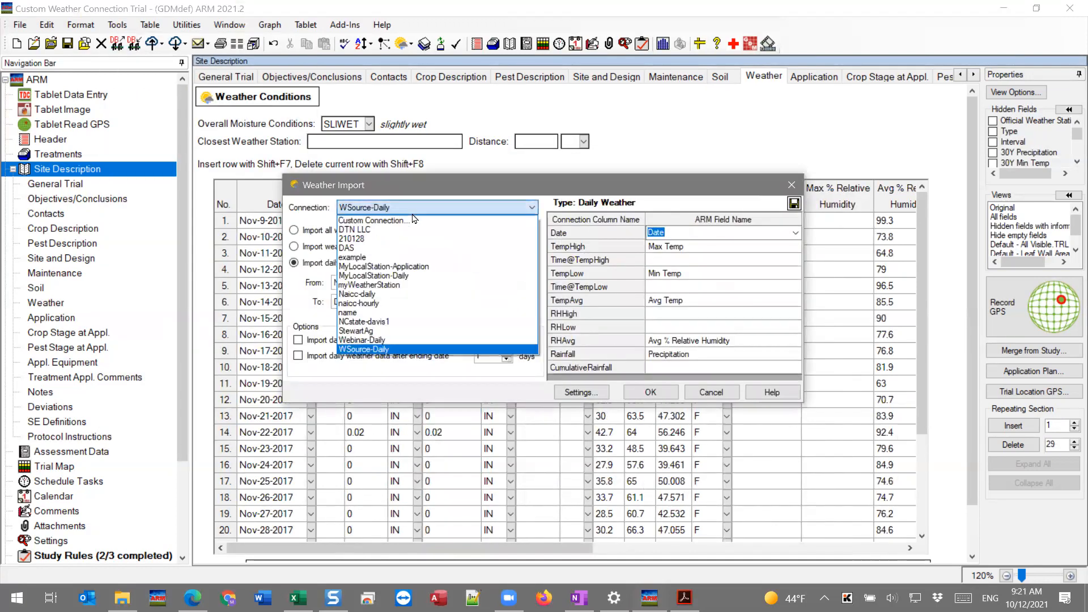
click(374, 349)
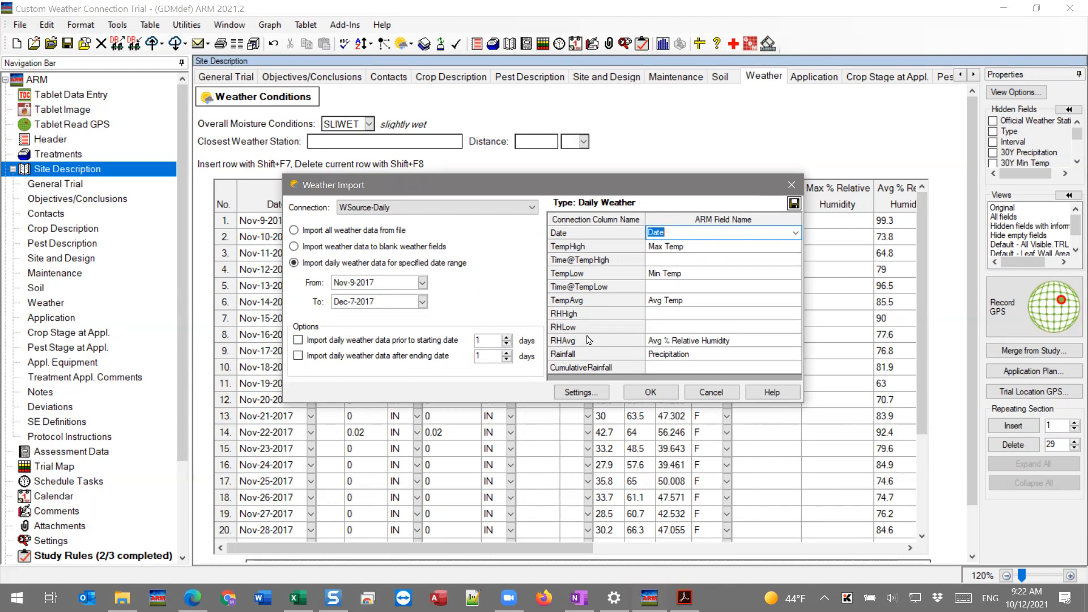
click(791, 186)
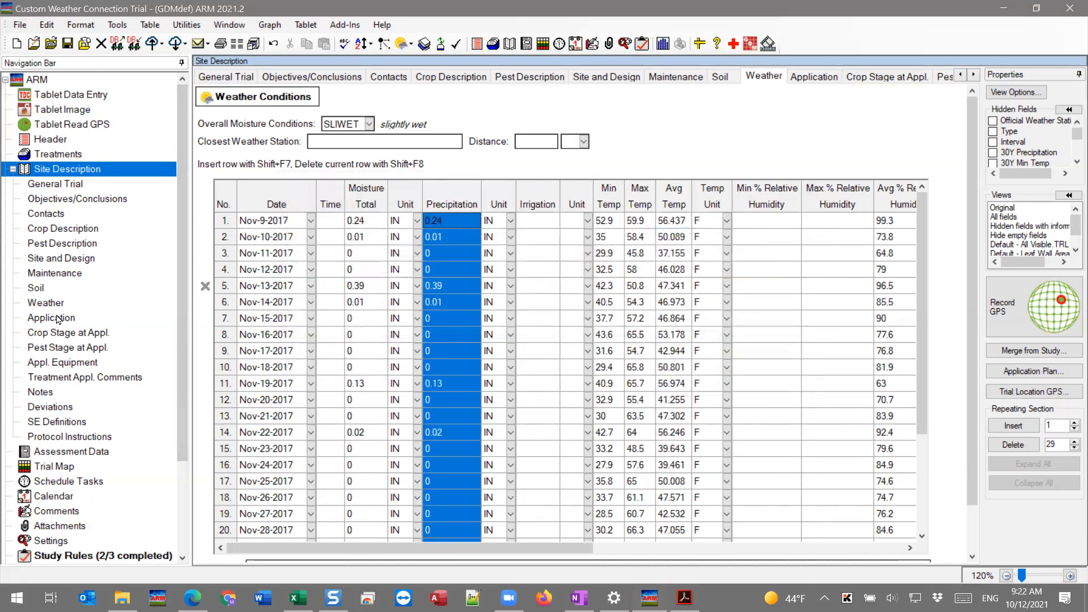
In the Application section, start a weather import to the current trial using the MyLocalStation-Application connection
click(58, 319)
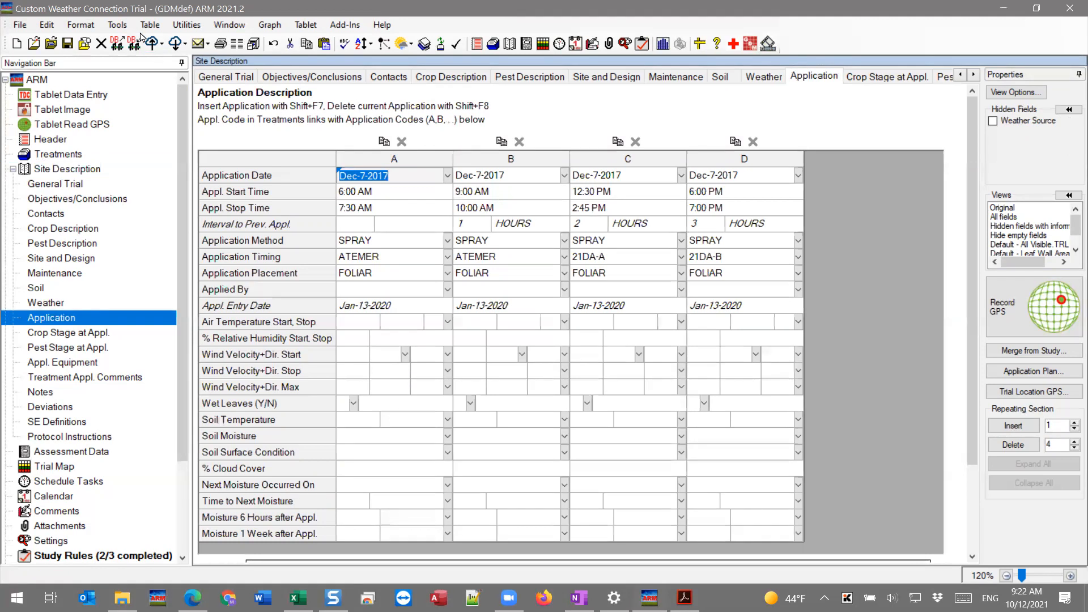
click(117, 25)
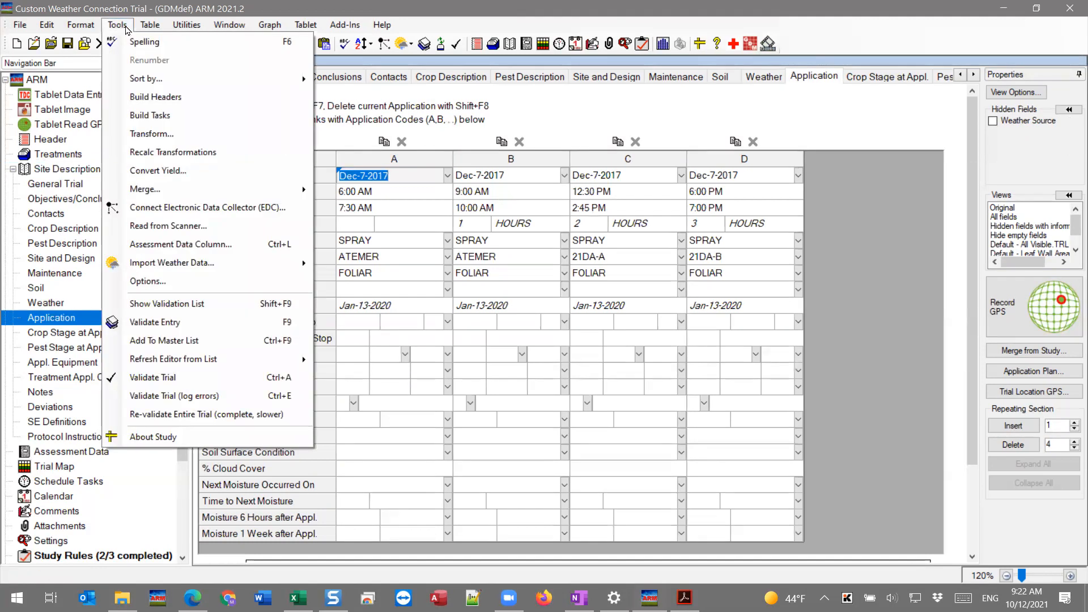
mouse_move(195, 271)
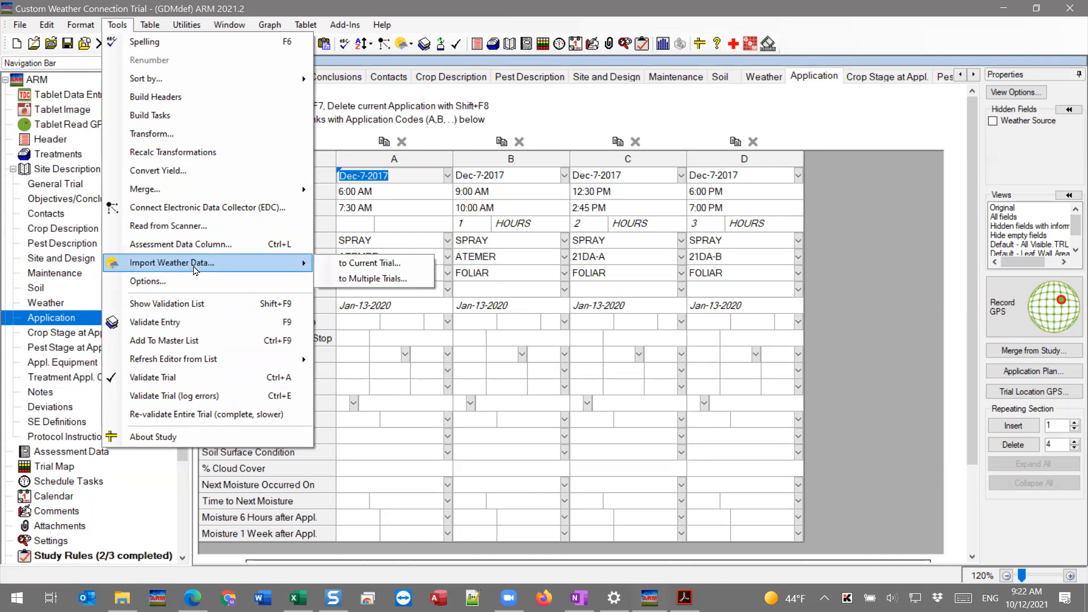
click(375, 264)
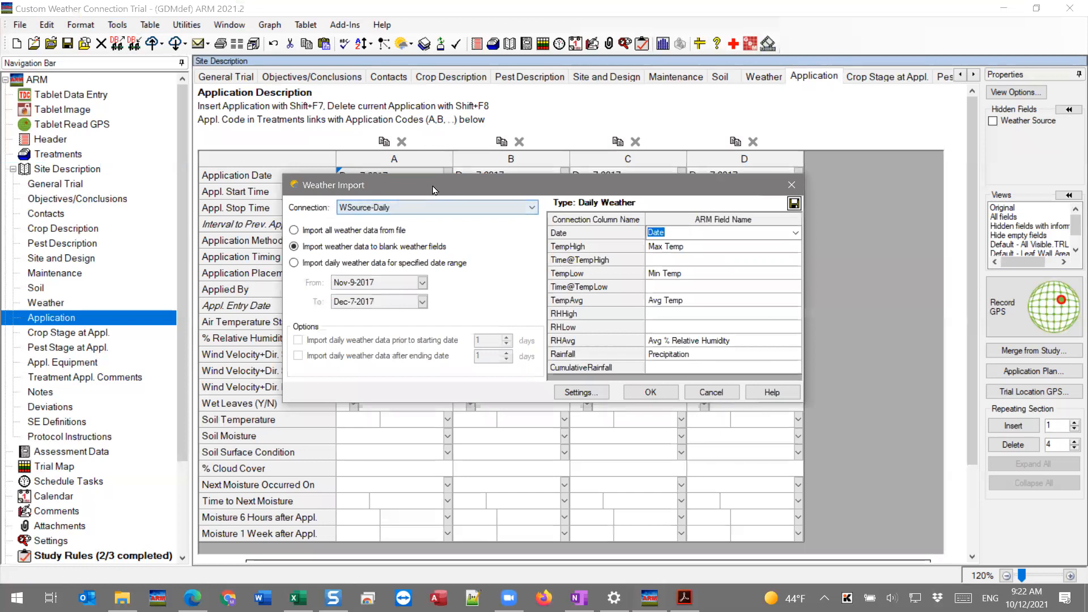
click(414, 146)
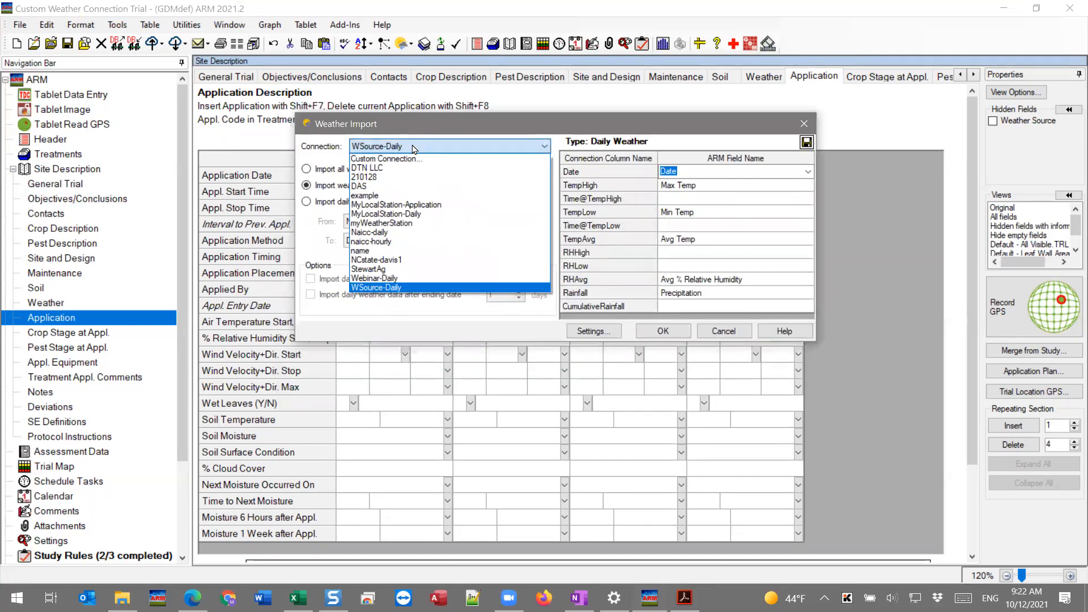
click(383, 206)
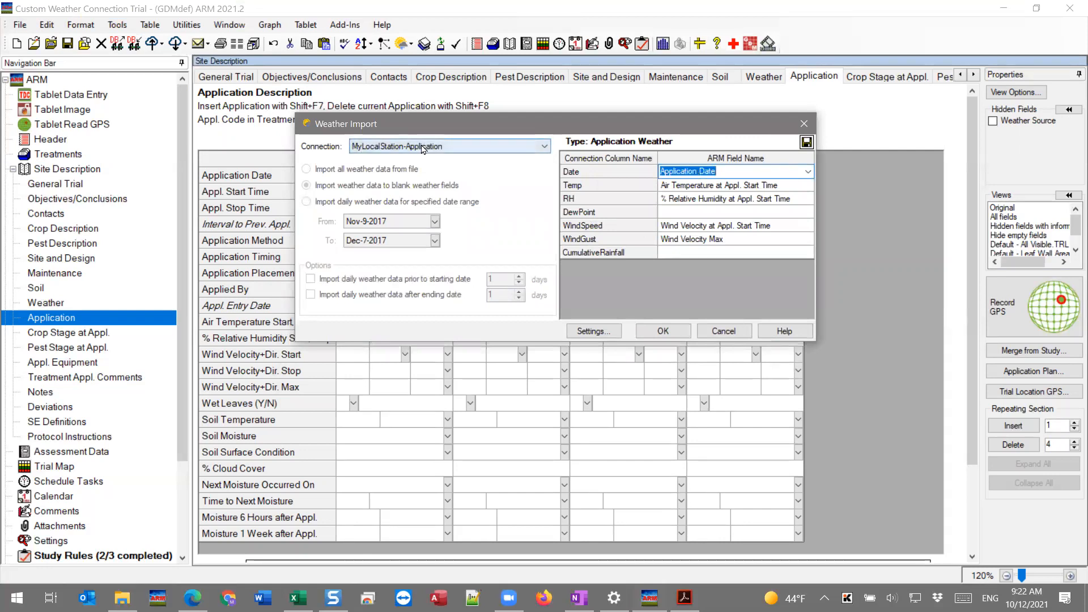
Review the MyLocalStation-Application import settings and the ARM fields available for the Date column, keeping Application Date
click(589, 333)
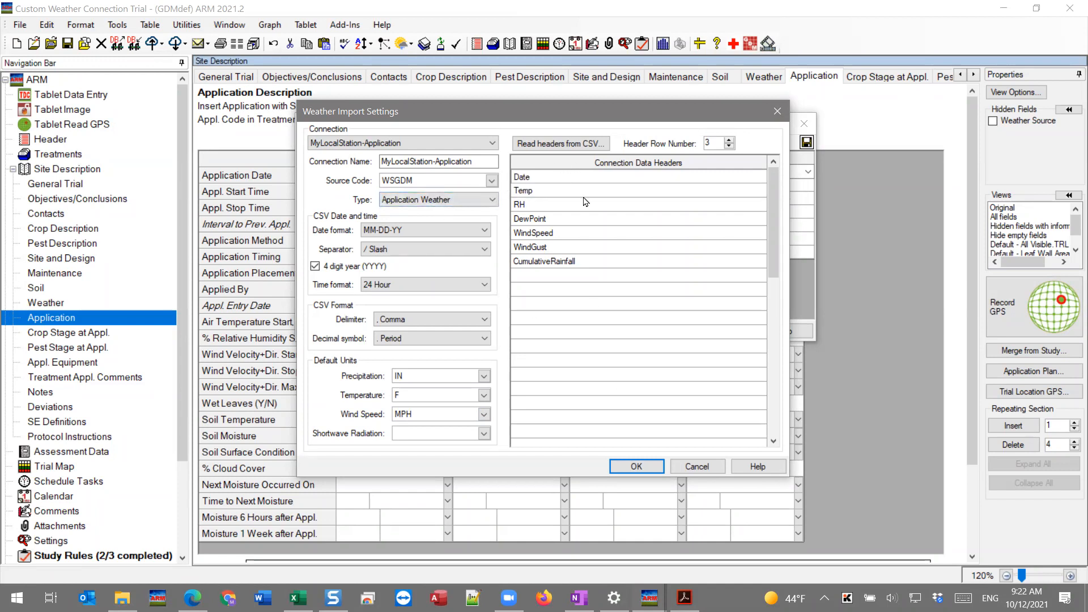
click(623, 471)
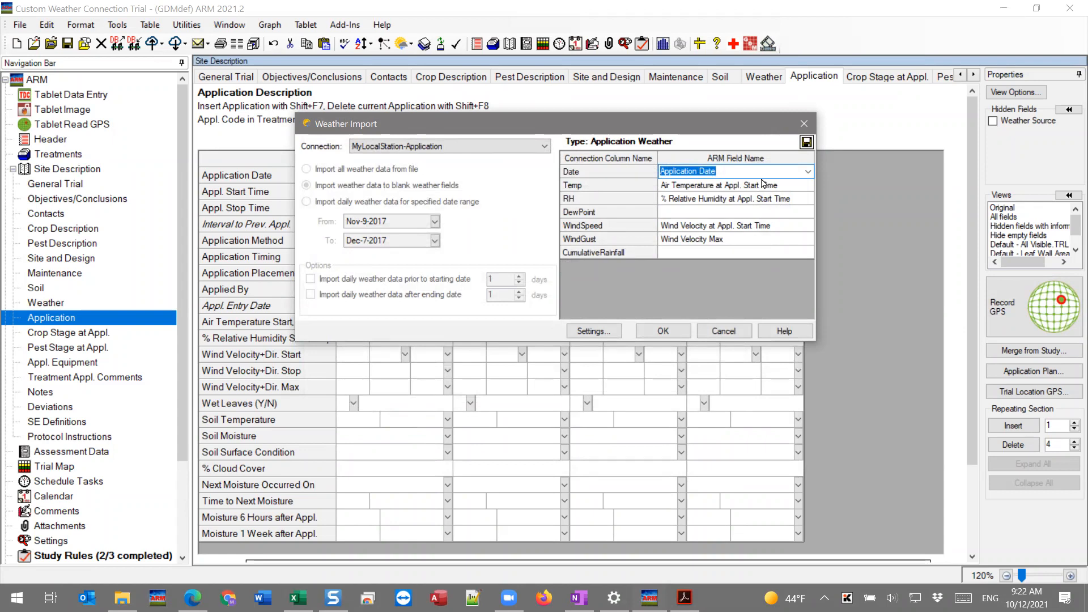
click(810, 172)
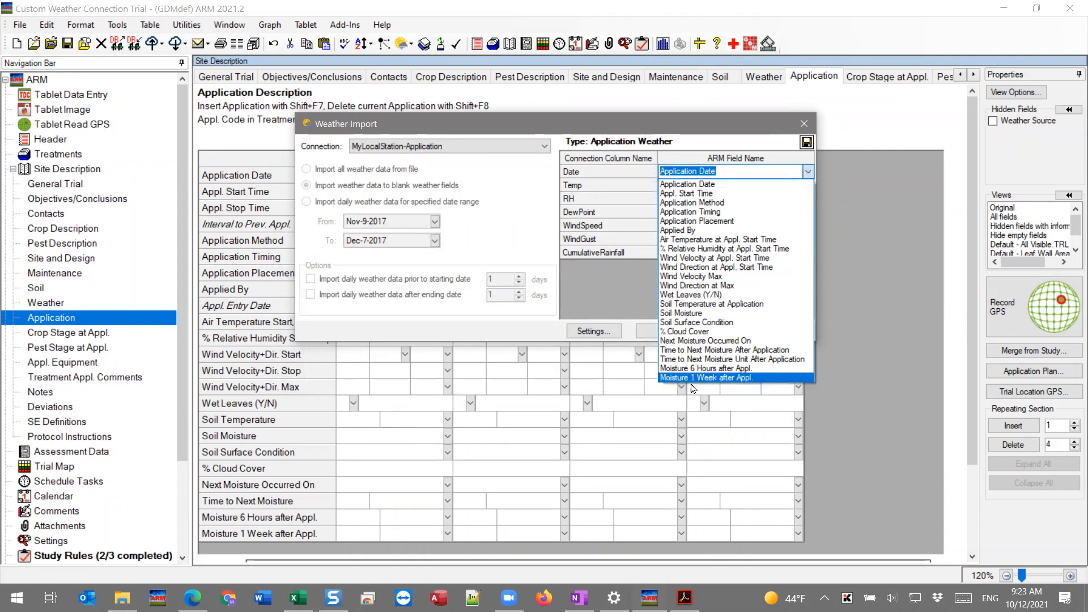
click(689, 185)
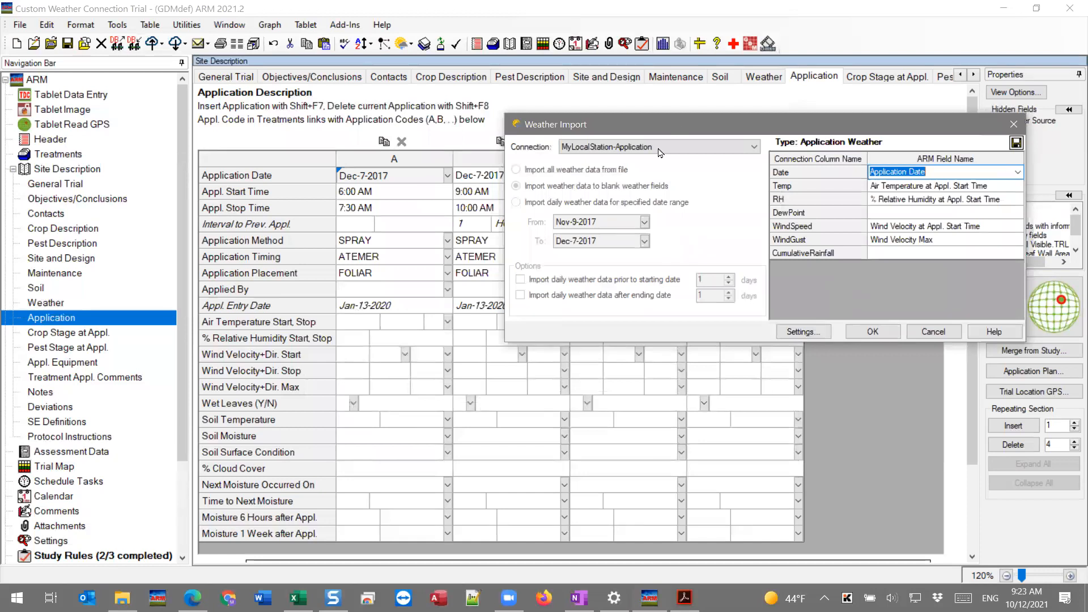
Examine the dates, start and stop times, and weather fields of applications A to D behind the import dialog
drag(658, 124, 448, 323)
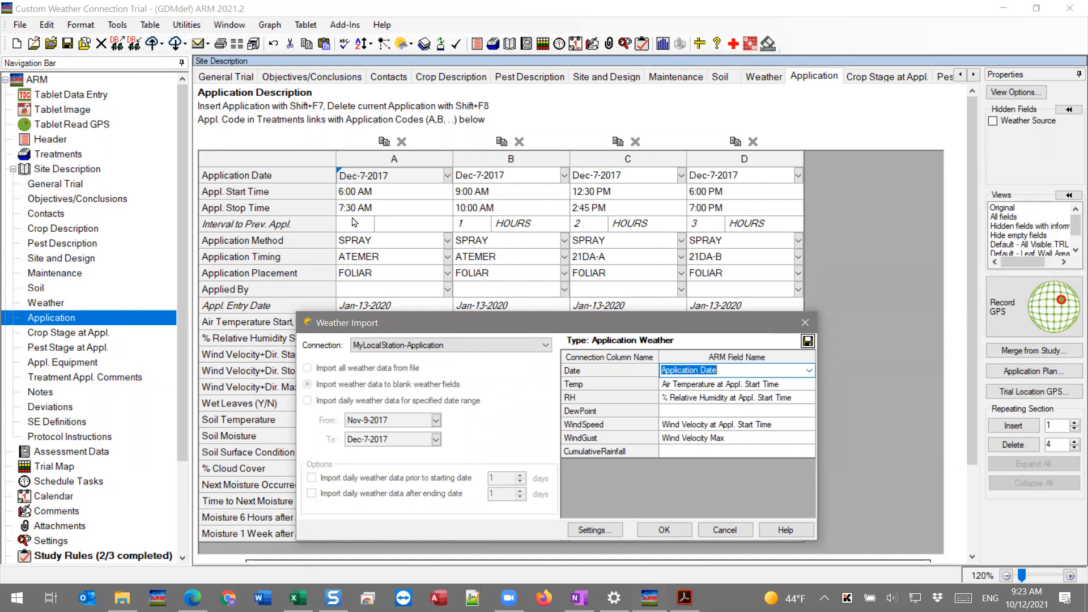
drag(443, 317, 636, 282)
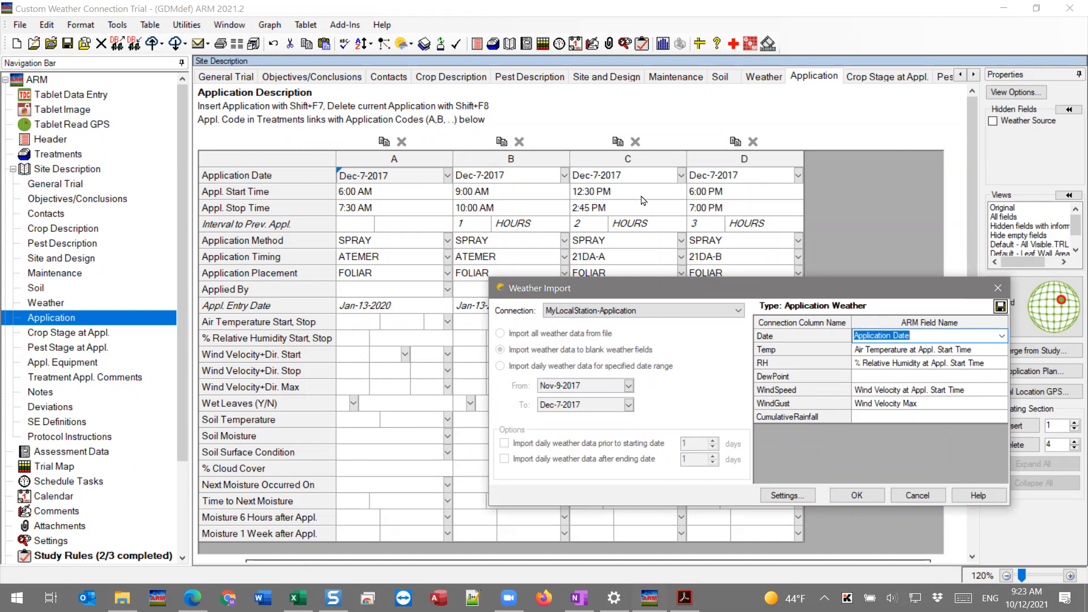
drag(756, 288, 758, 109)
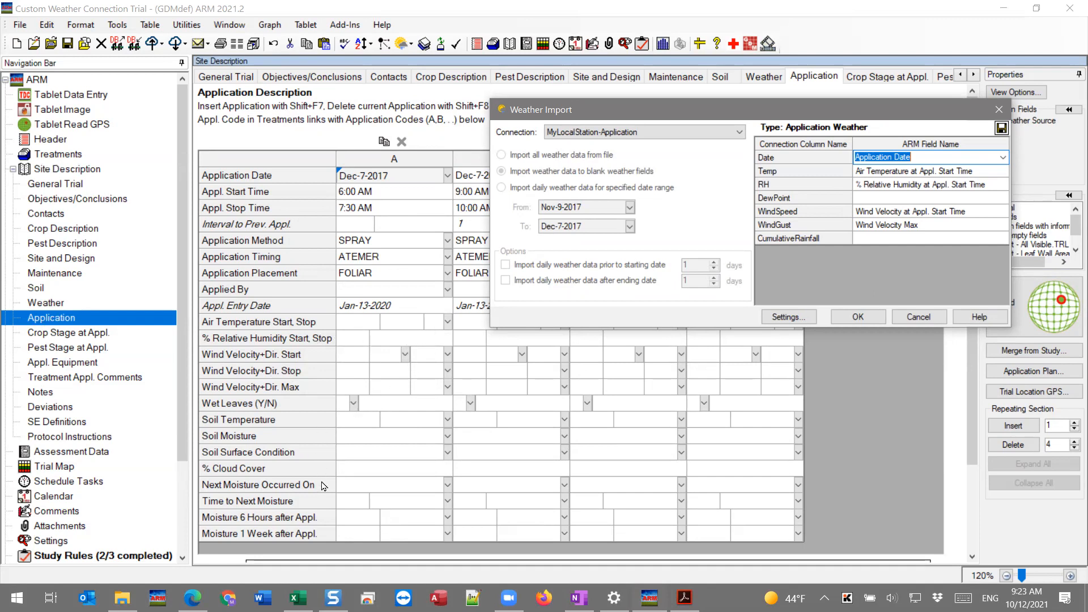
Run the application weather import with HourlyExport-2.csv from the Webinars\Events\Weather Connection folder
click(858, 316)
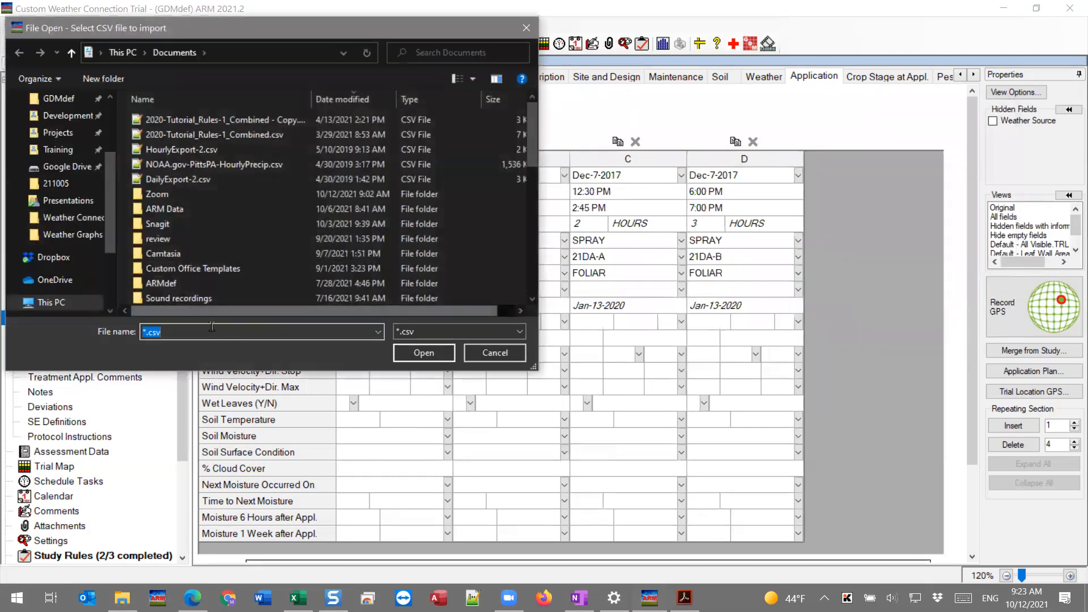
right_click(210, 334)
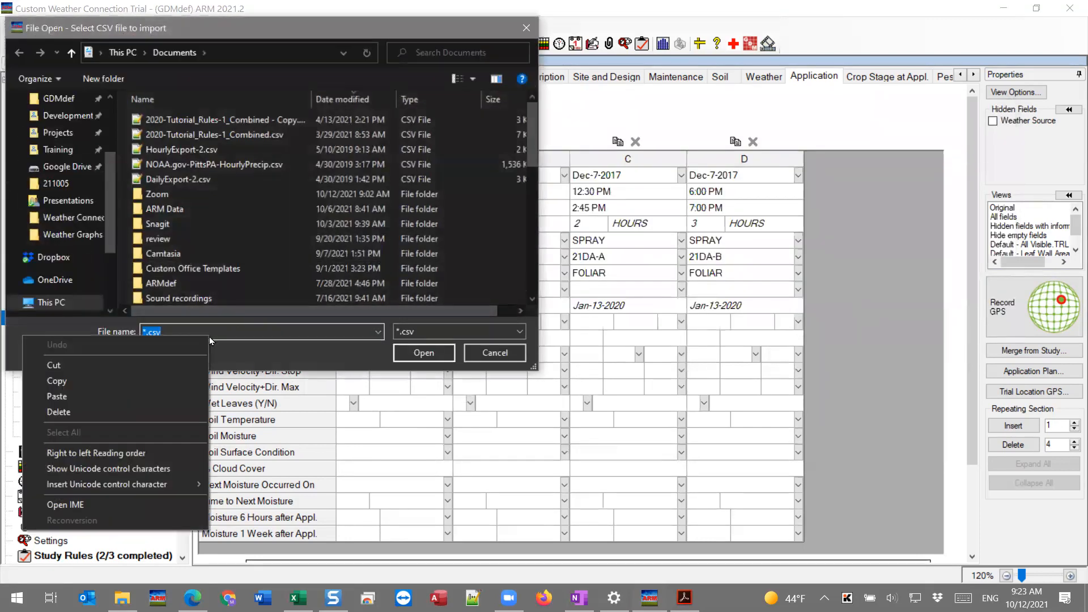
click(159, 398)
key(Return)
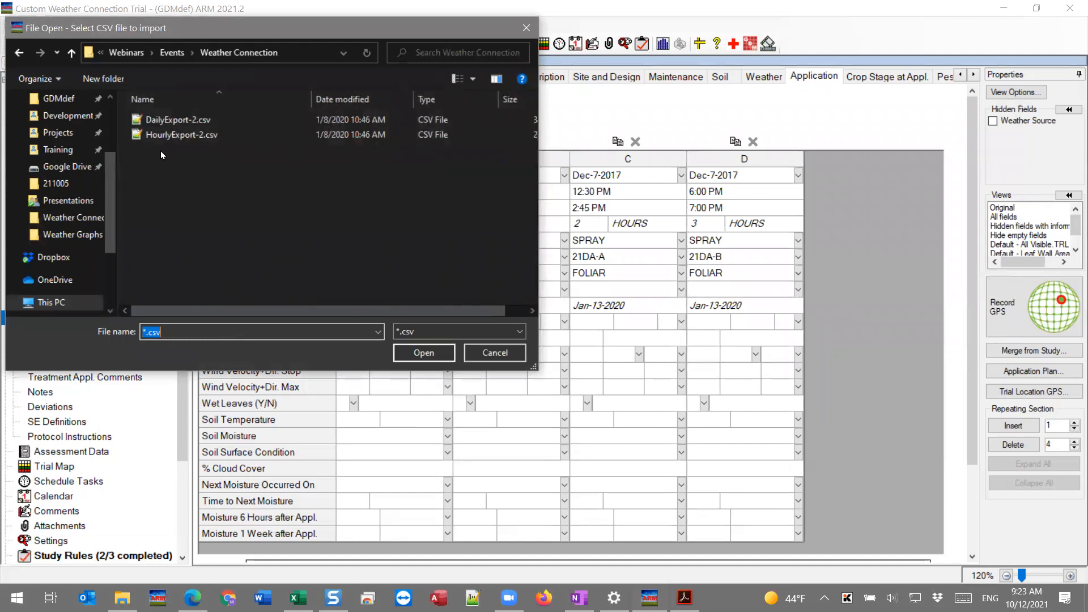
click(151, 138)
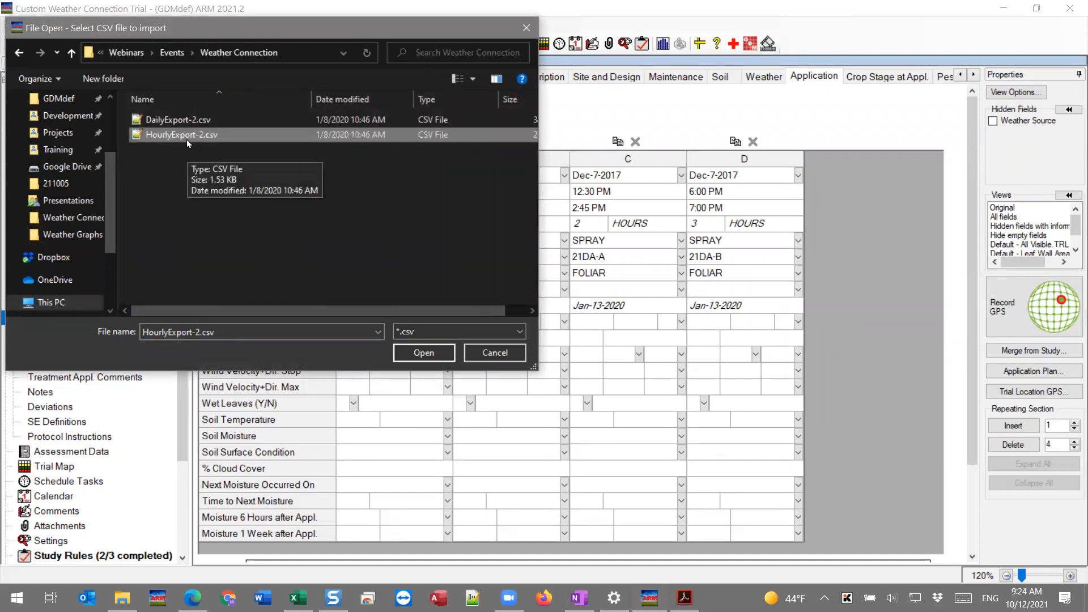
click(424, 353)
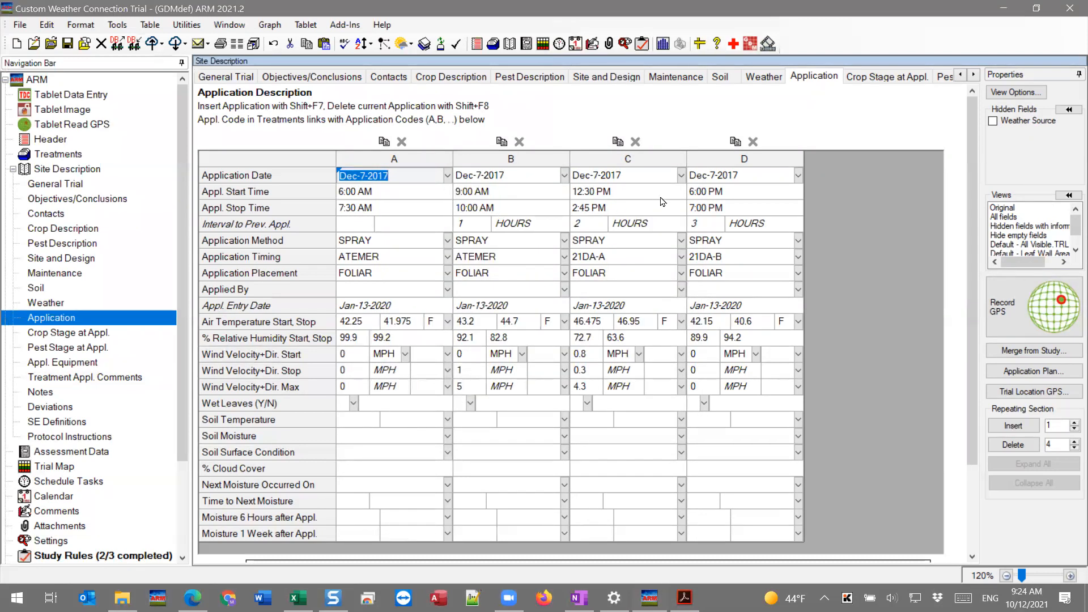
Check the imported air temperature, relative humidity and wind velocity entries for application A
click(359, 322)
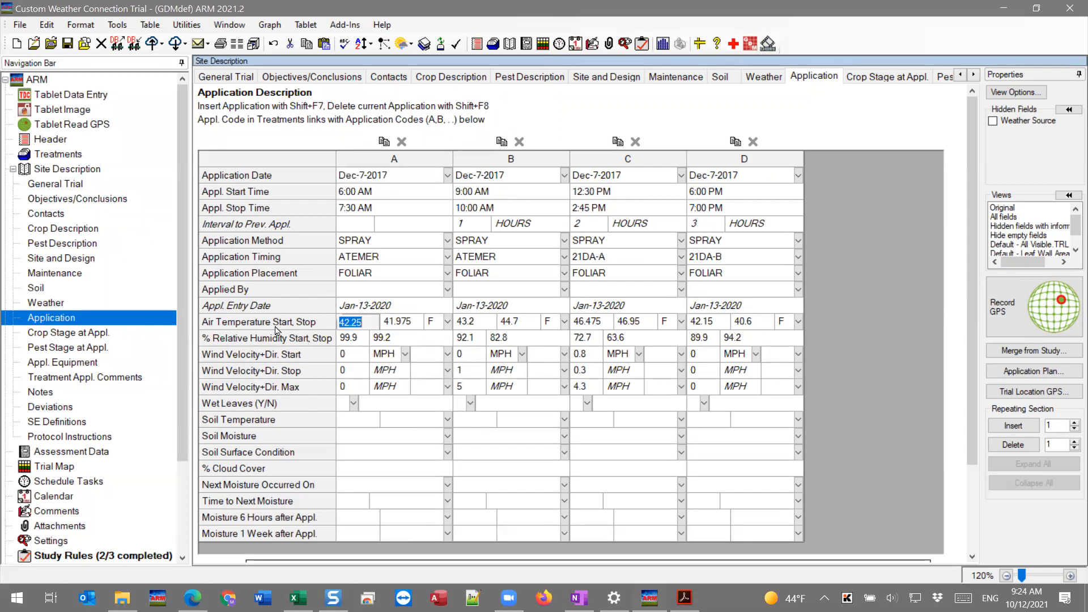
click(344, 349)
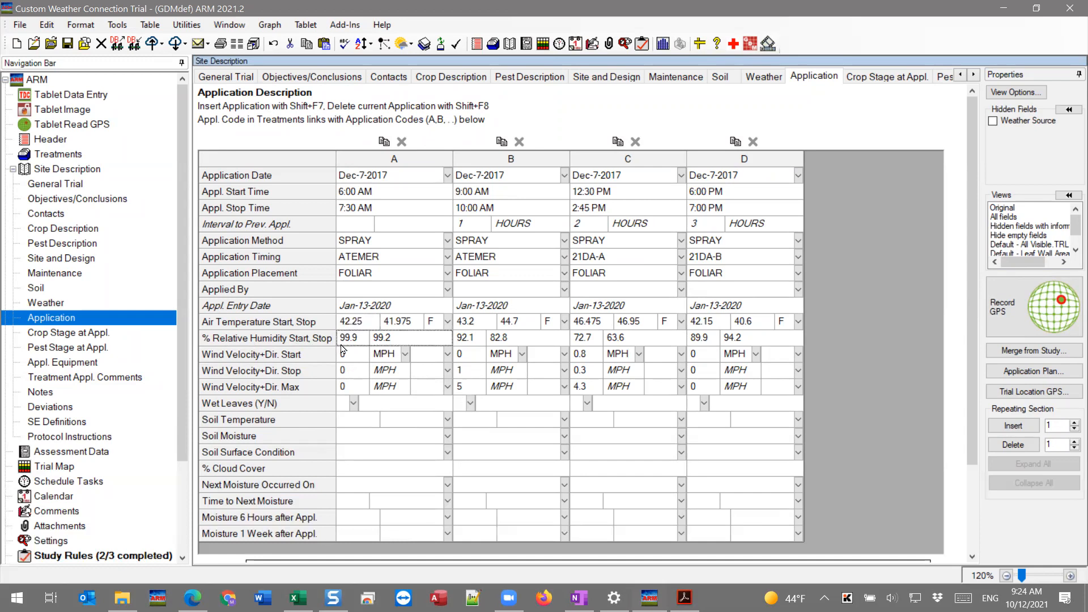
click(350, 352)
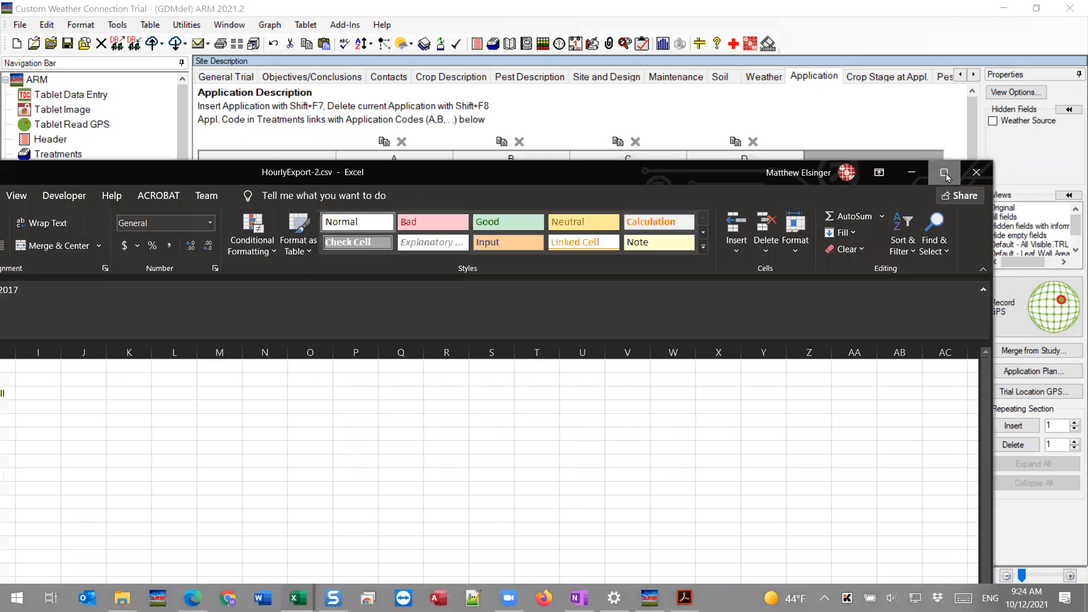
View HourlyExport-2.csv full screen in Excel, widen its Date column, and examine the hourly timestamps
click(945, 173)
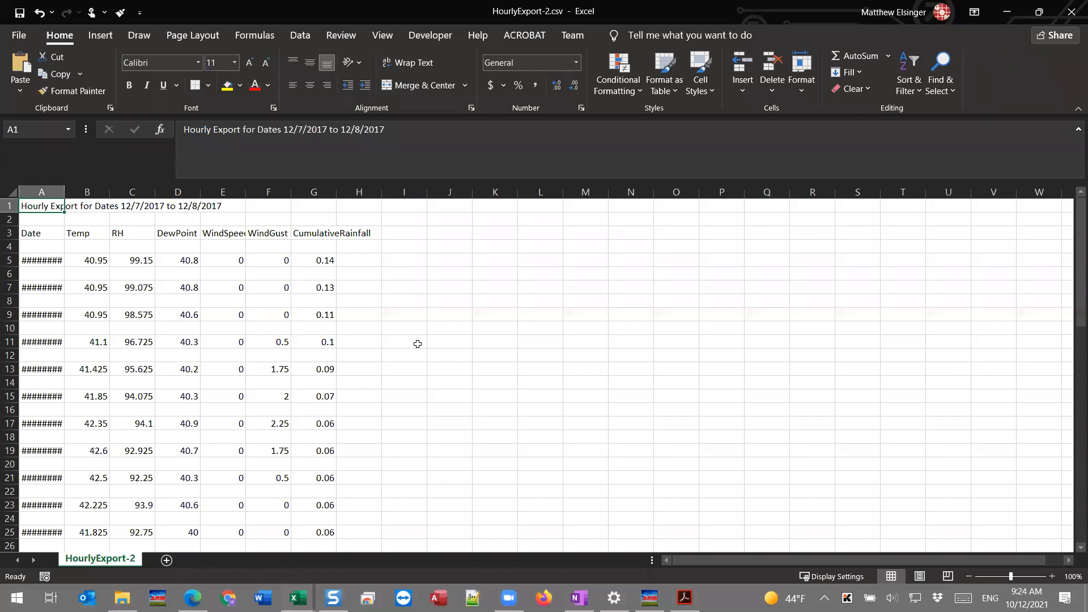
double_click(64, 193)
drag(229, 191, 89, 191)
drag(52, 261, 52, 490)
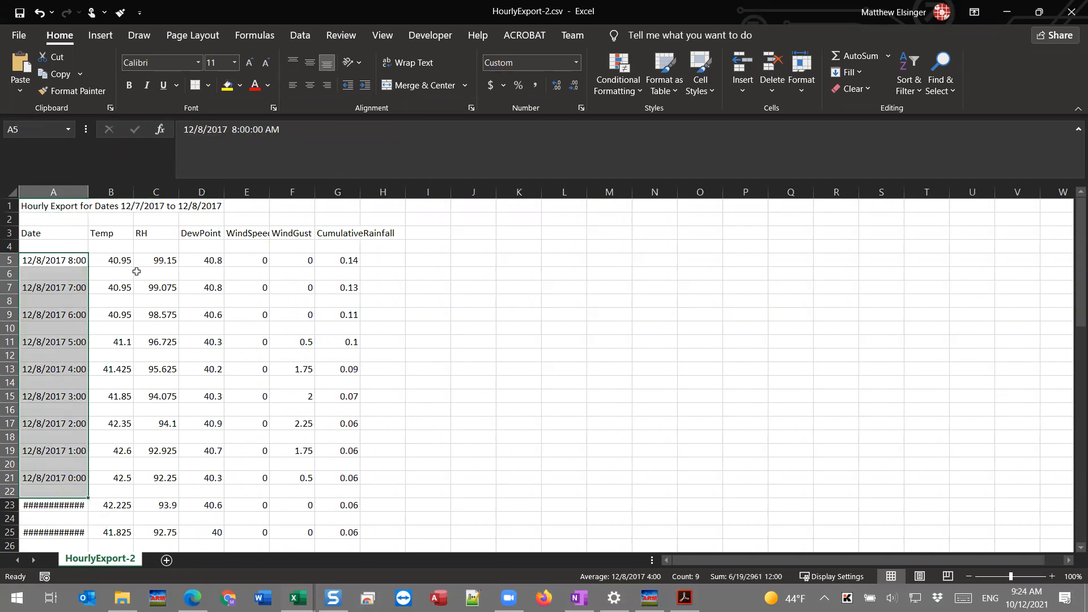
Examine the hourly weather readings beside the timestamps in HourlyExport-2.csv, and close the workbook without saving changes
drag(121, 261, 344, 488)
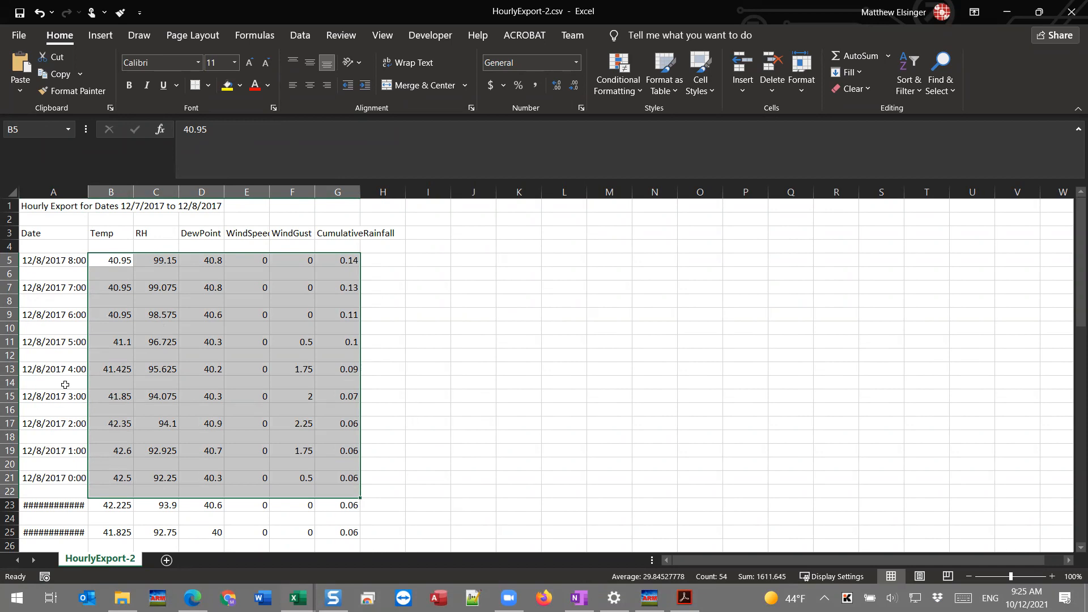
scroll(191, 369, down, 2)
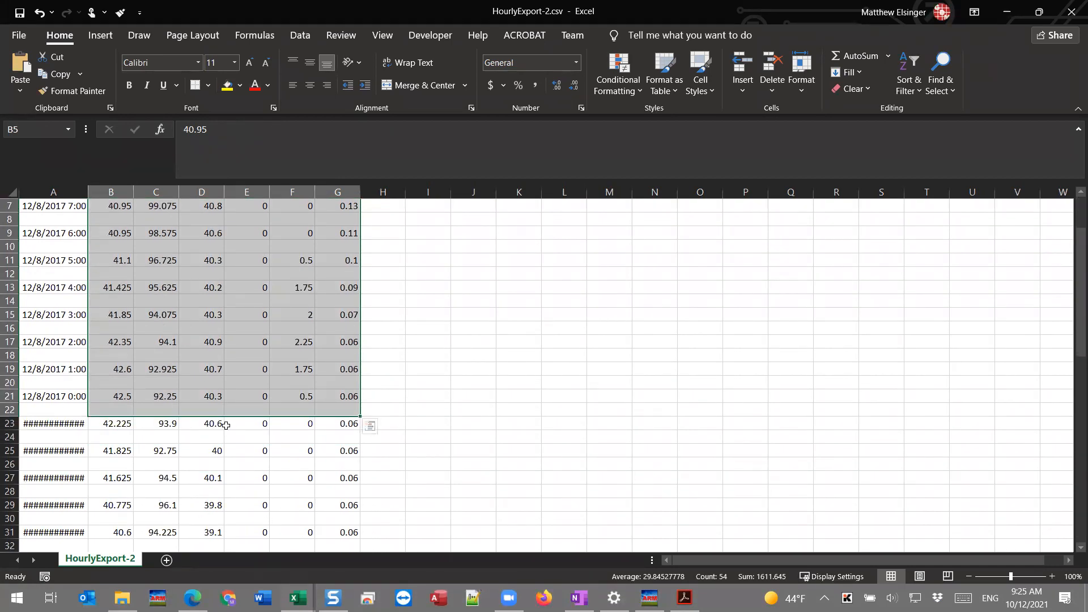
scroll(253, 462, up, 2)
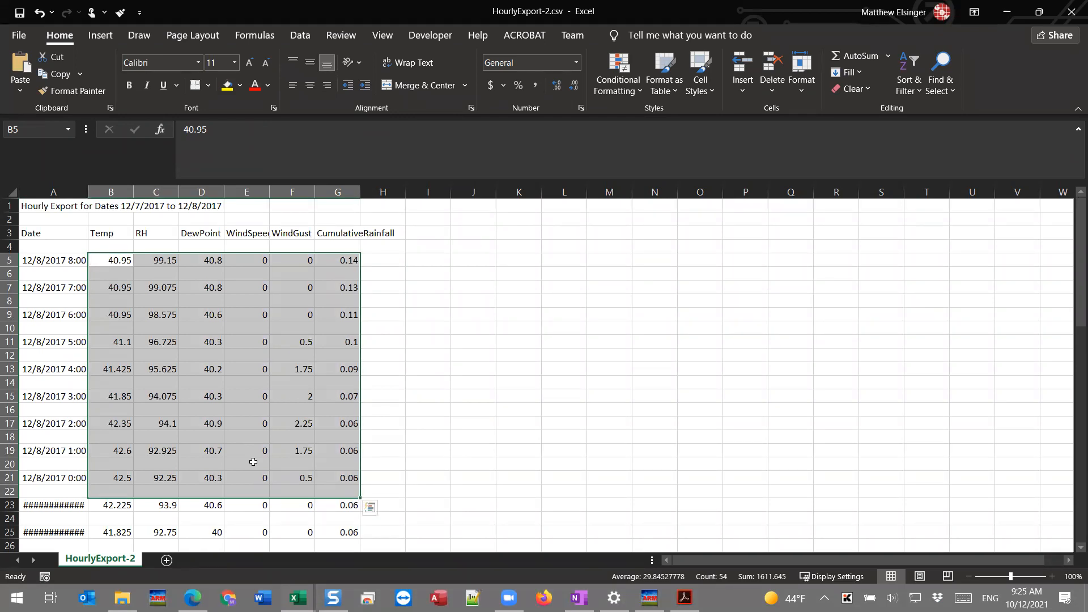
click(253, 462)
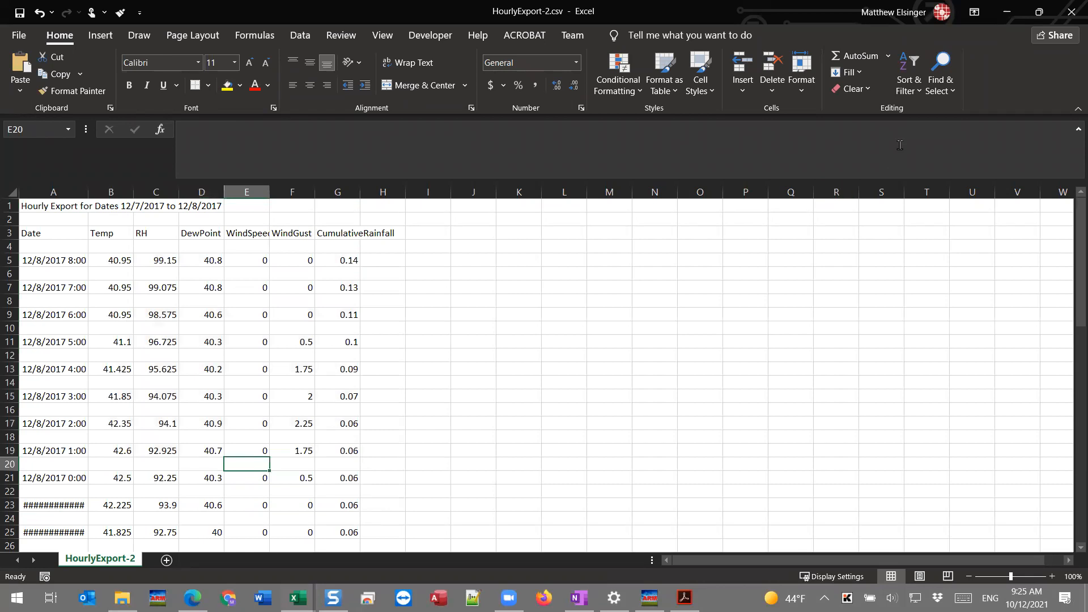
click(1071, 12)
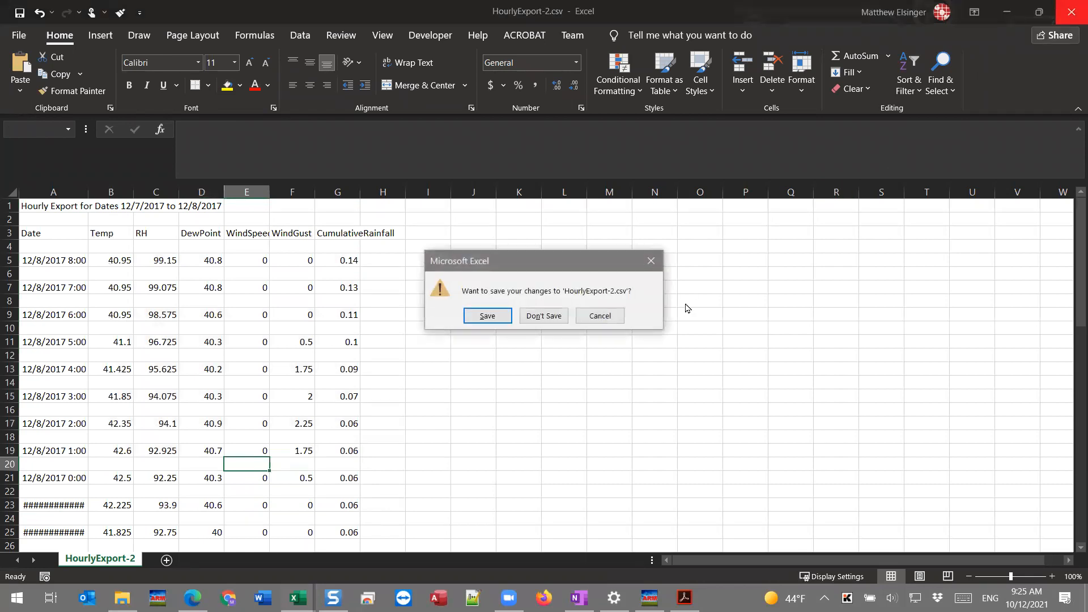
click(541, 316)
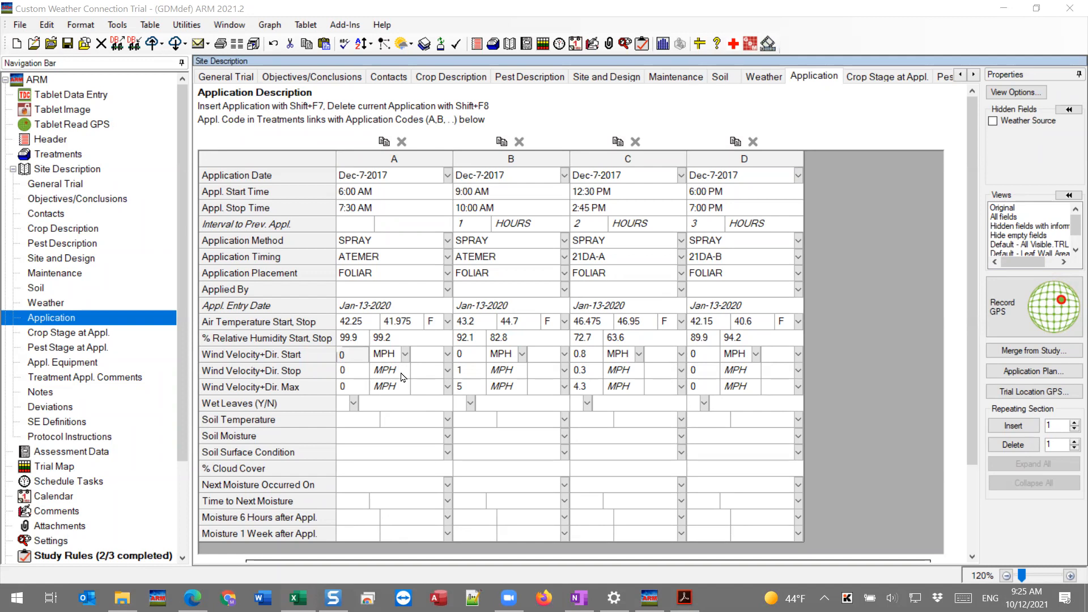
Open the C:\ProgramData\ARMdef folder in File Explorer and sort its contents by date modified
right_click(135, 593)
click(78, 522)
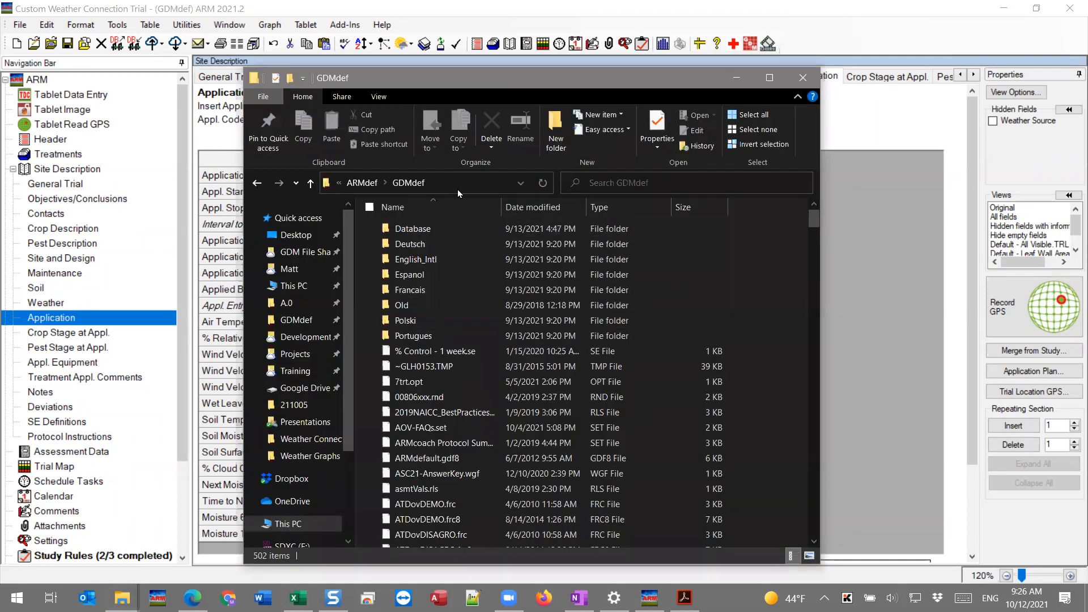
click(458, 183)
click(457, 183)
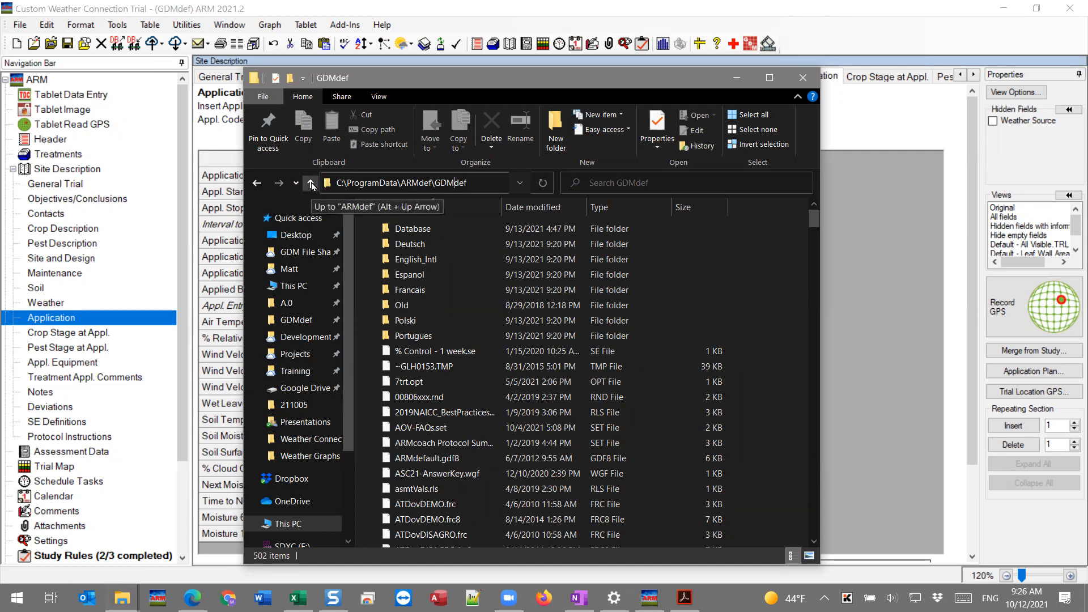
click(310, 183)
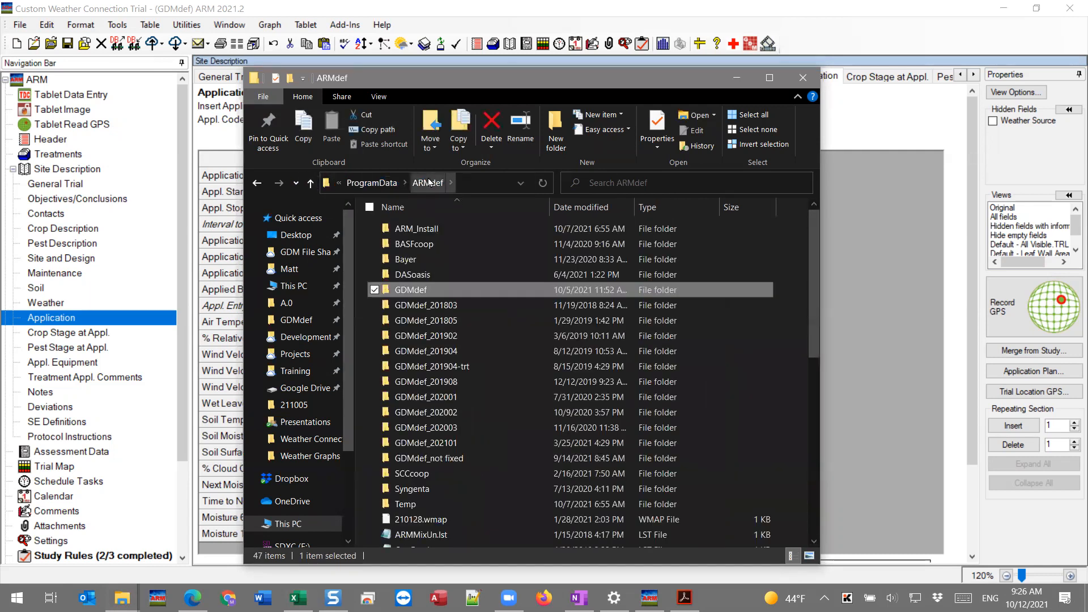
scroll(510, 409, down, 6)
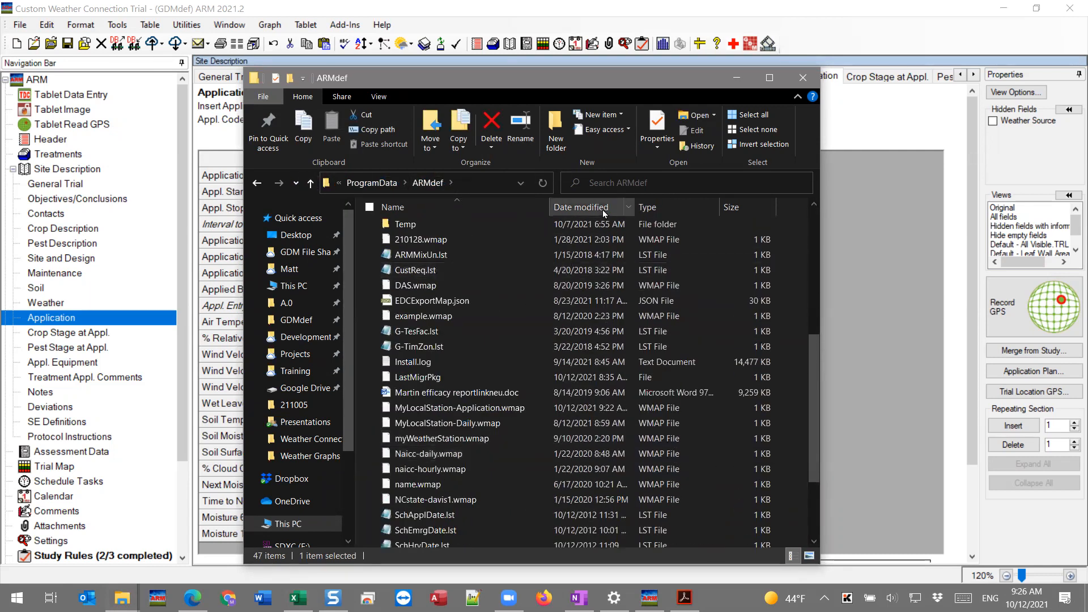
click(581, 207)
Look at the Send to options for WSource-Daily.wmap without sending it, and minimize the File Explorer window
click(408, 229)
click(391, 245)
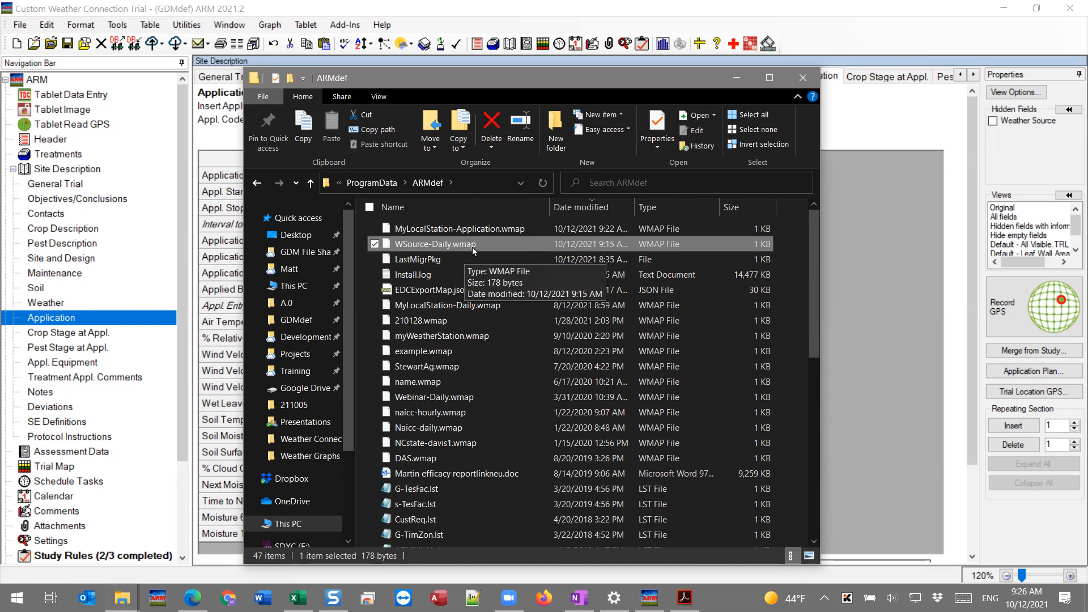
right_click(424, 248)
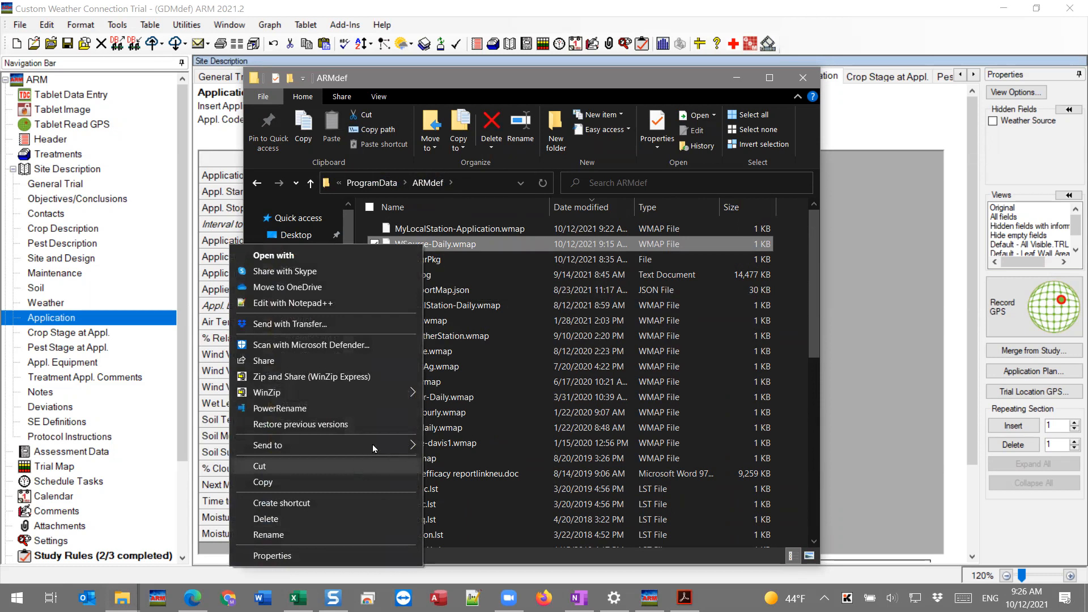
mouse_move(412, 448)
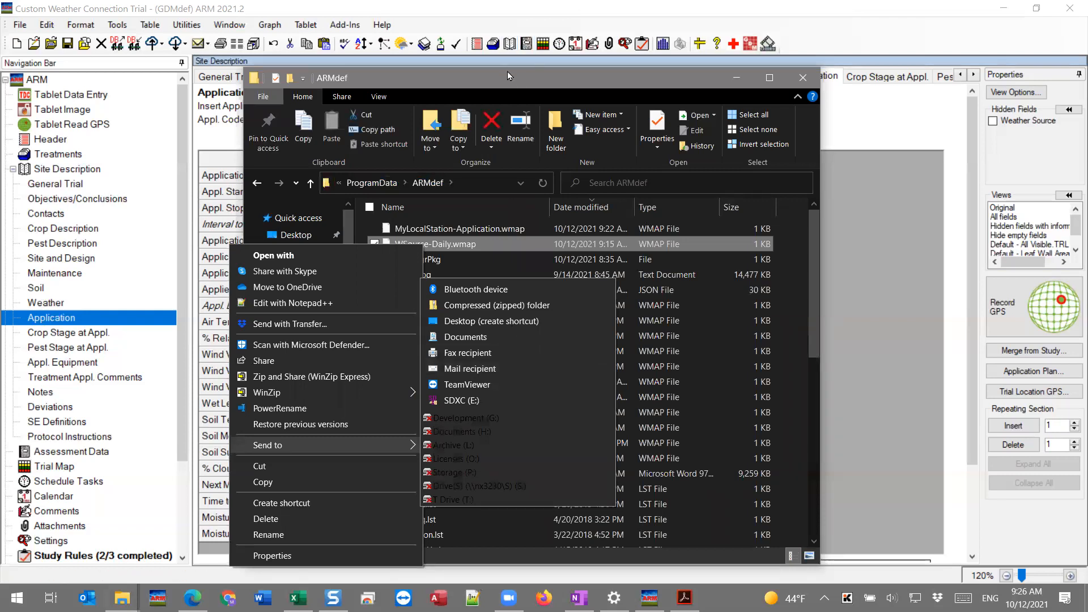
click(505, 91)
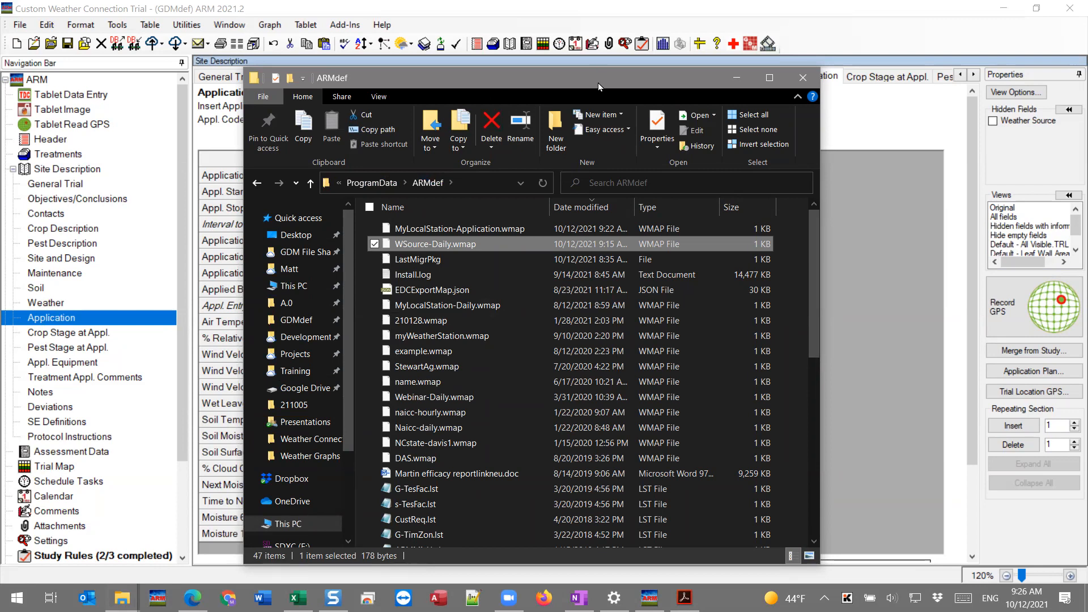
click(735, 78)
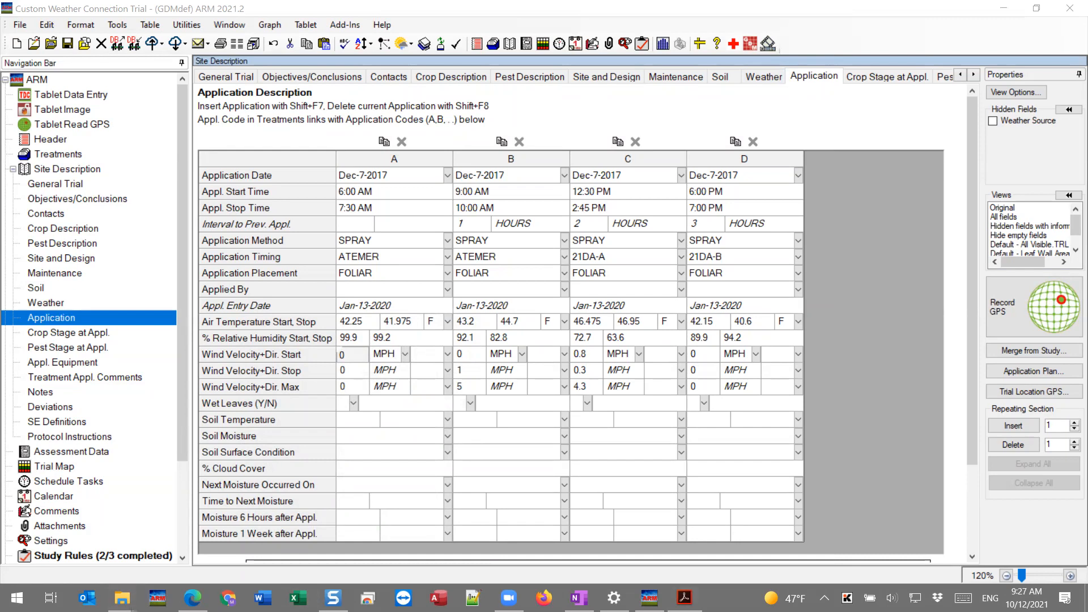
Close the Custom Weather Connection trial and open the G-All7_Fung_weather-graph trial from the study list
click(102, 43)
click(592, 309)
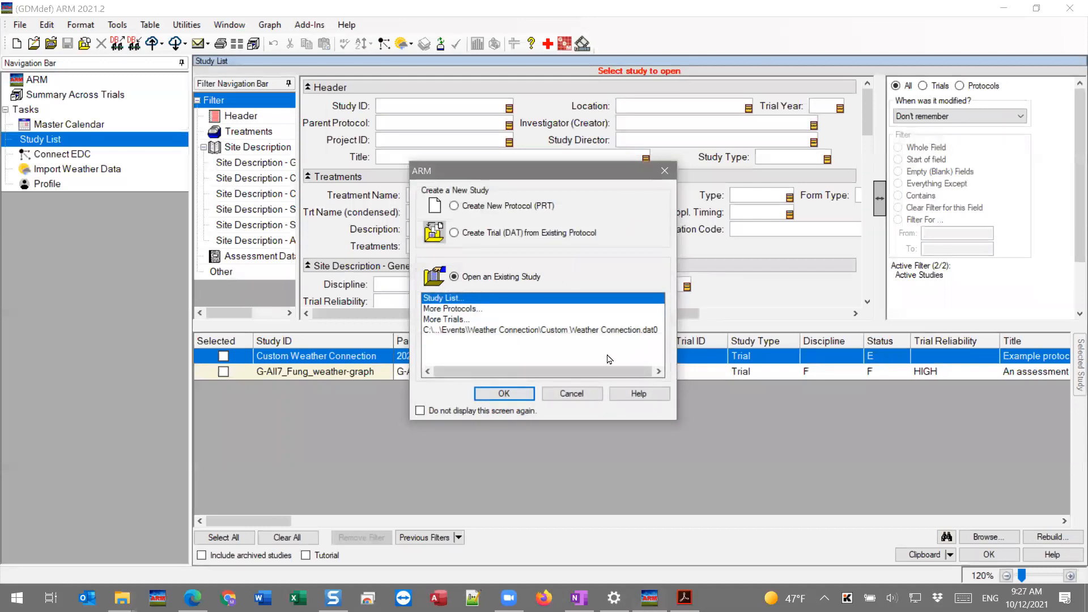
click(581, 394)
click(322, 372)
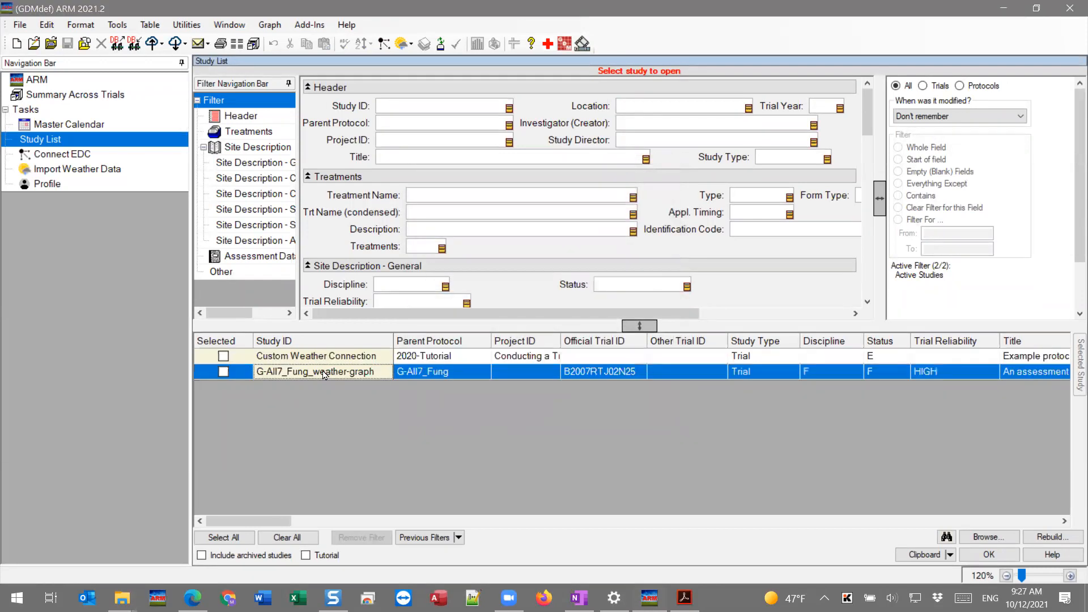
double_click(324, 374)
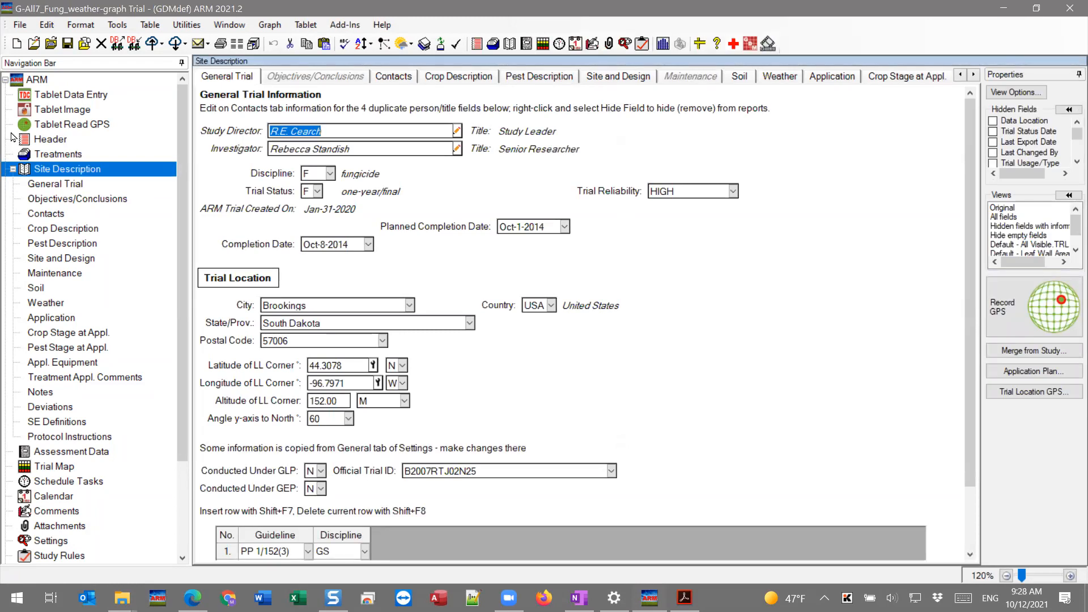
Examine the trial's daily records in the Weather Conditions table through to the last row
click(46, 303)
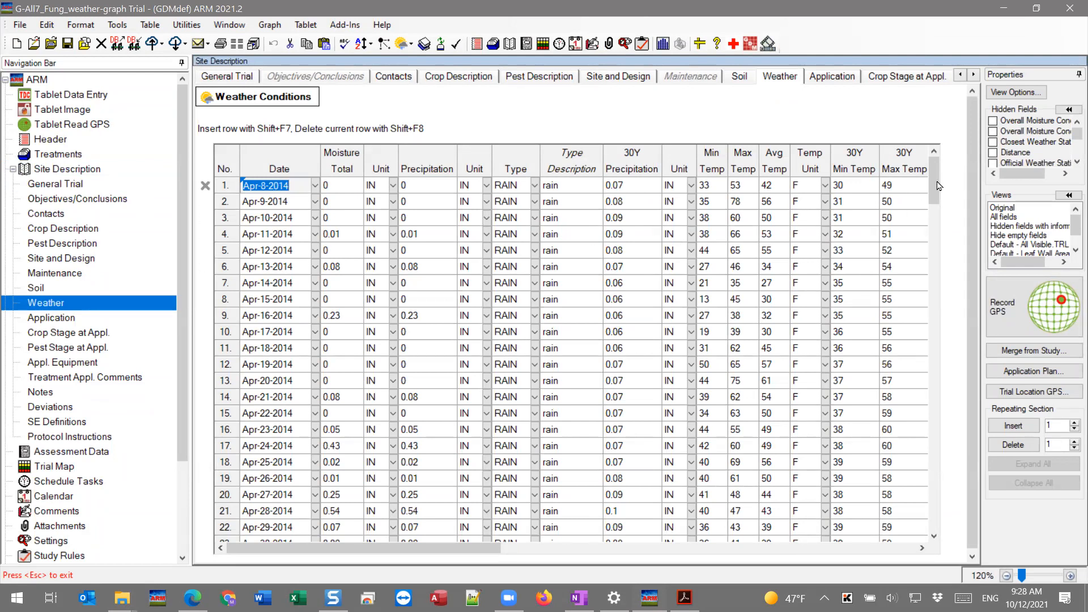
click(935, 536)
click(935, 536)
click(935, 536)
click(935, 536)
click(935, 536)
click(935, 536)
click(935, 535)
click(934, 536)
click(934, 536)
drag(929, 212, 932, 516)
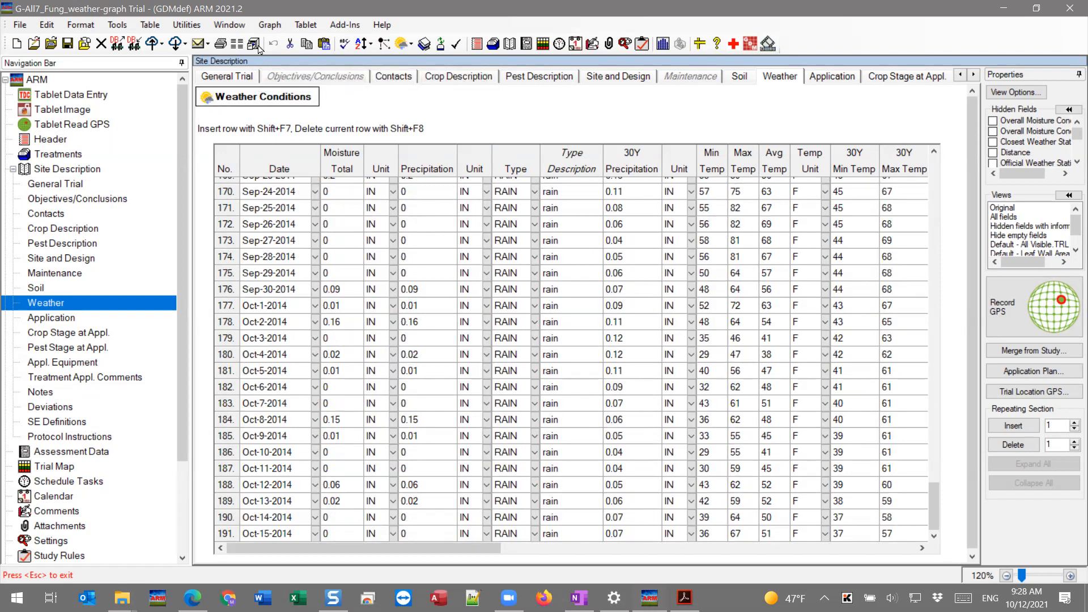
Start a new weather graph with Avg Temp as a line for data series 1 of Graph 1
click(264, 24)
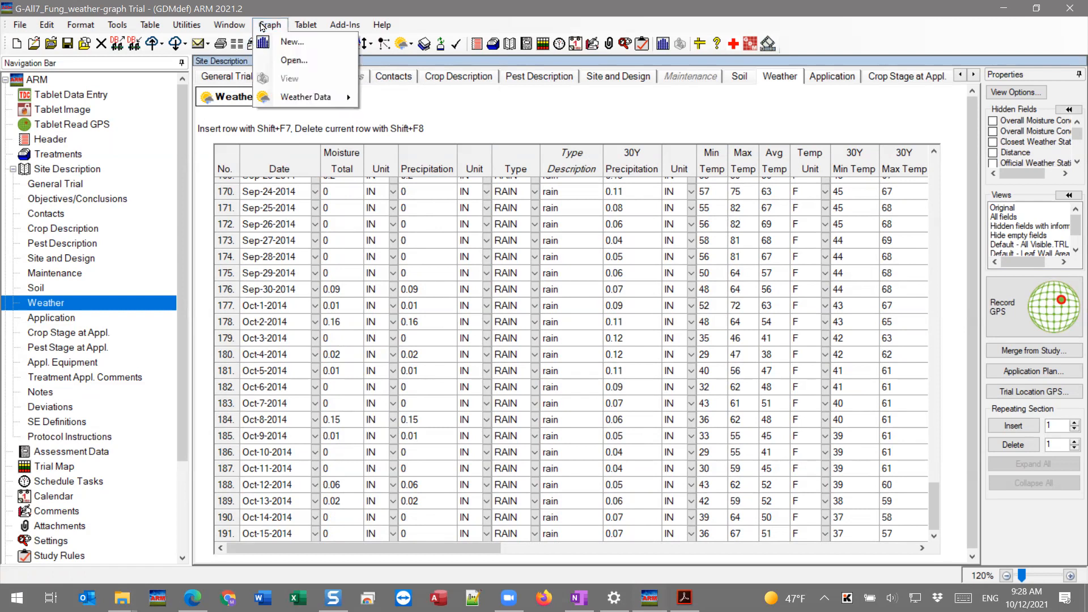
mouse_move(282, 102)
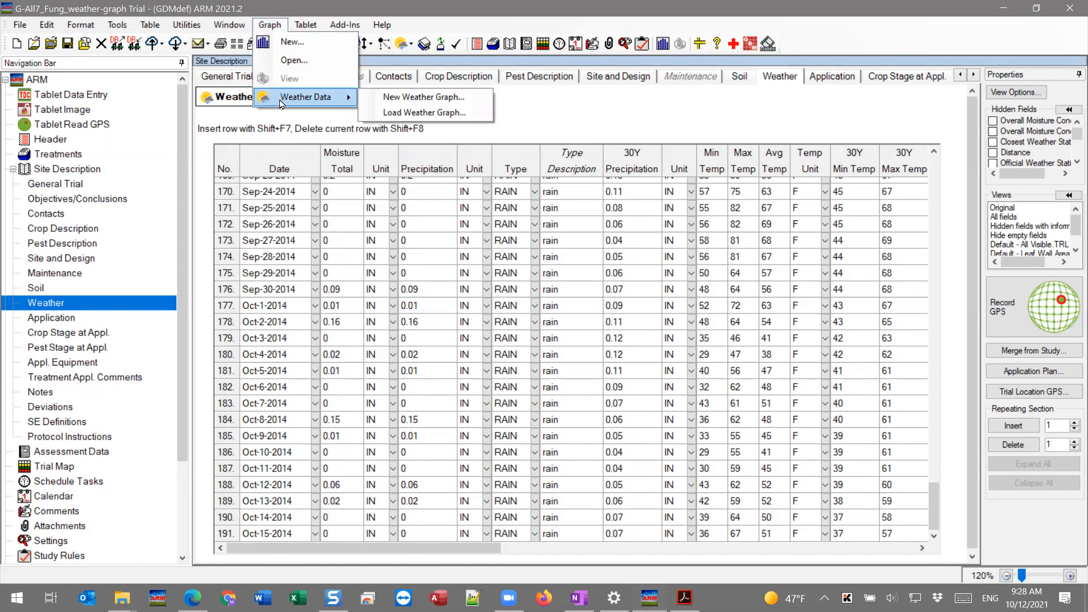
click(429, 98)
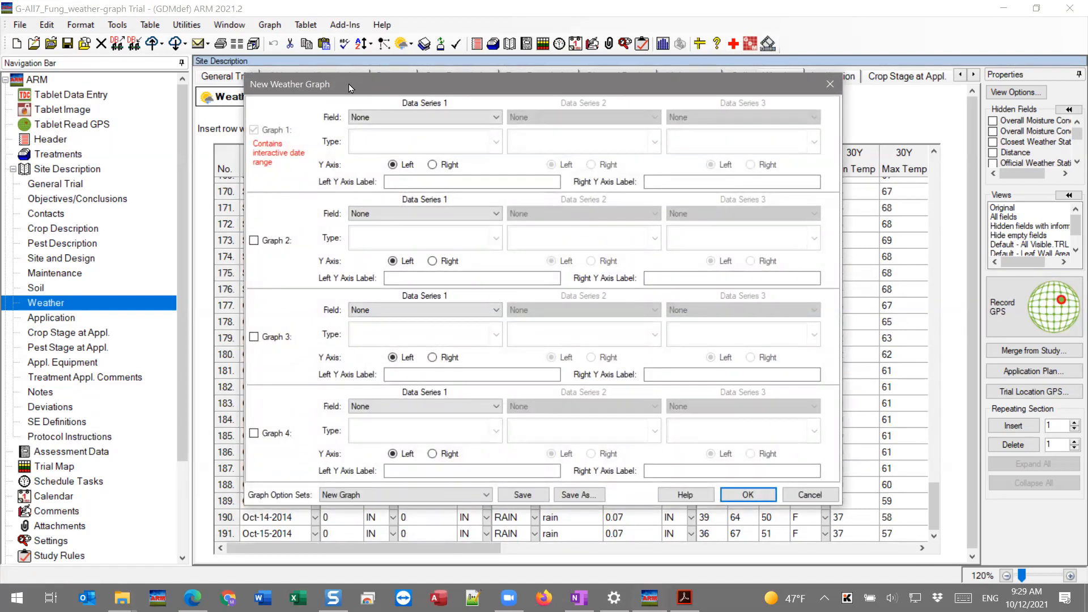
drag(348, 83, 554, 78)
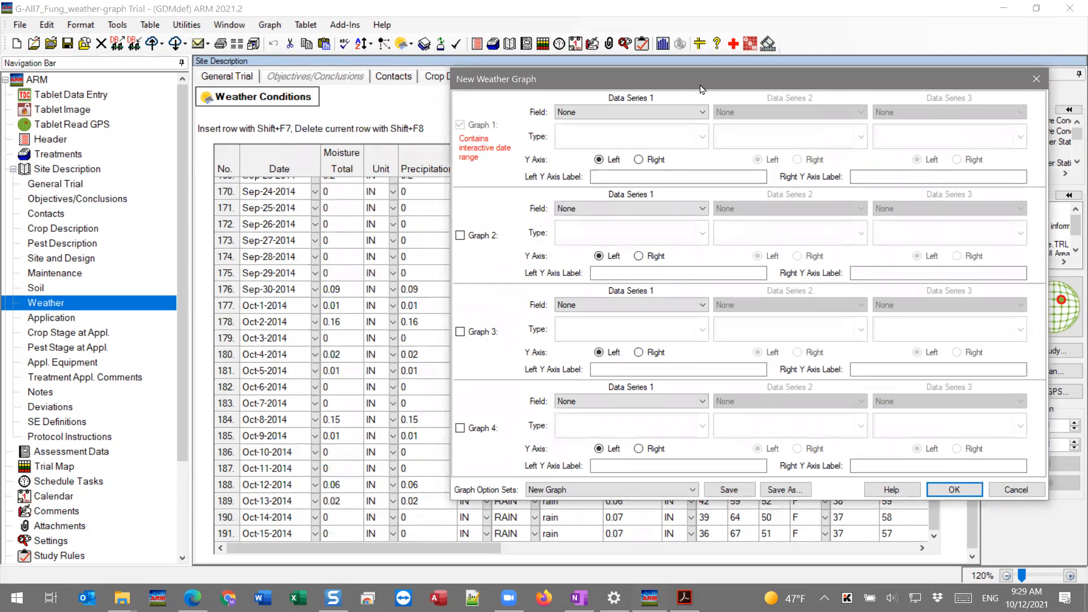
drag(701, 88, 494, 92)
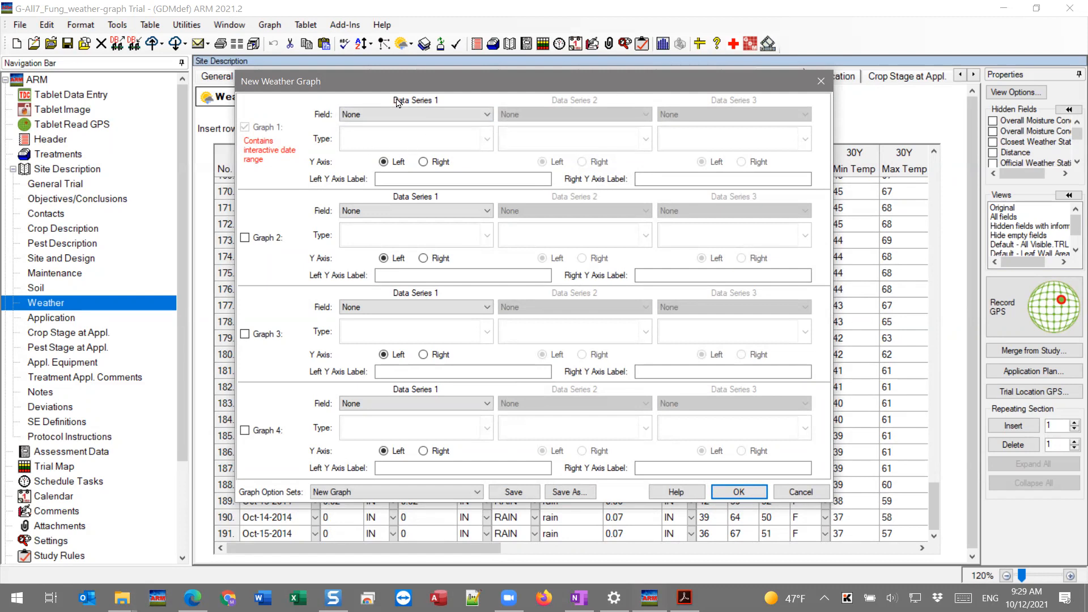
click(432, 115)
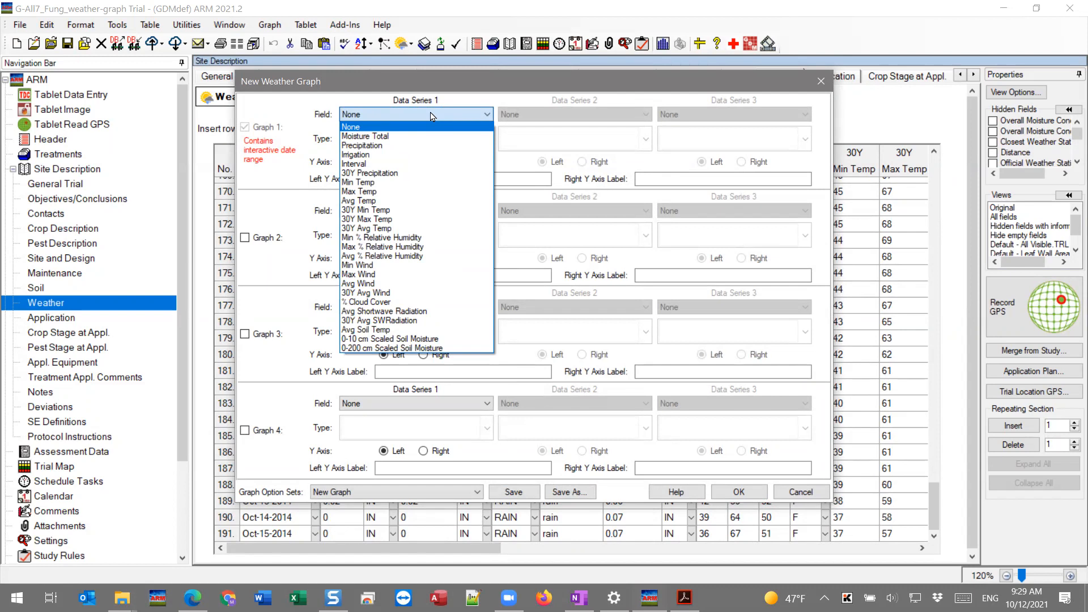
click(355, 201)
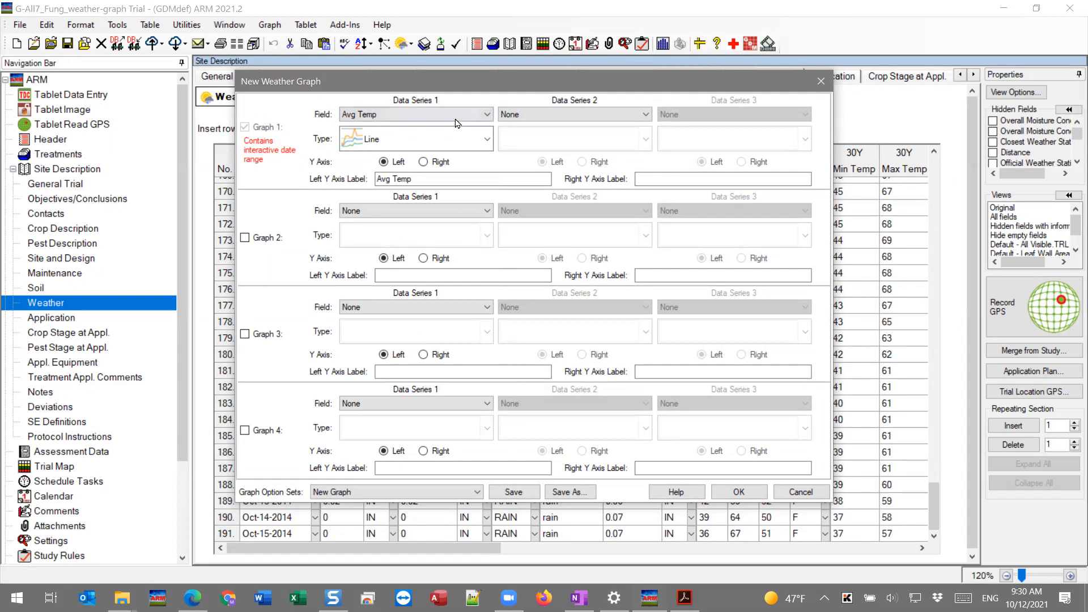
click(478, 139)
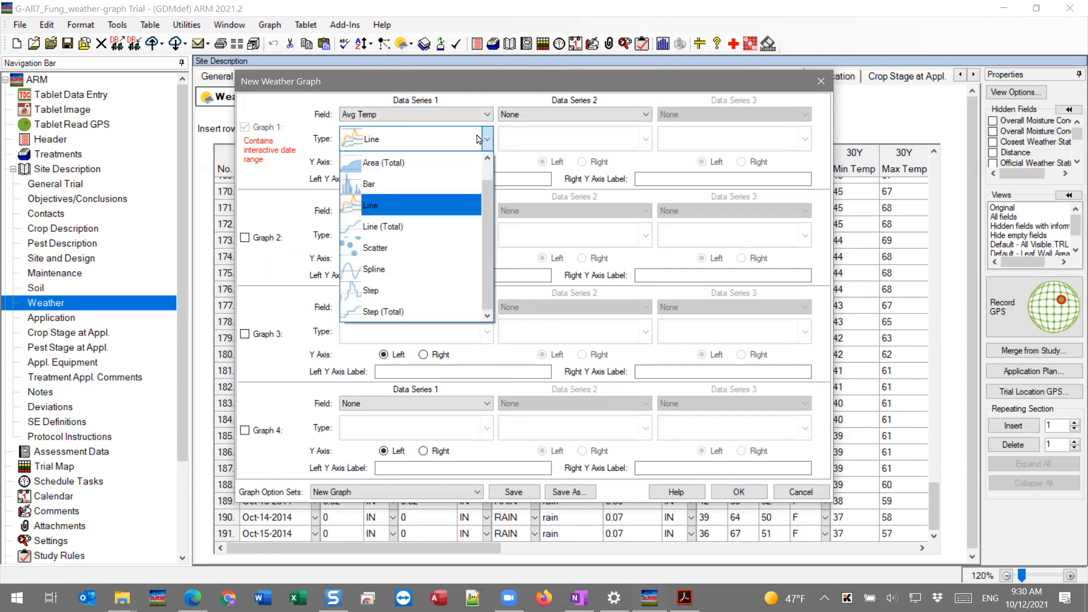
click(479, 139)
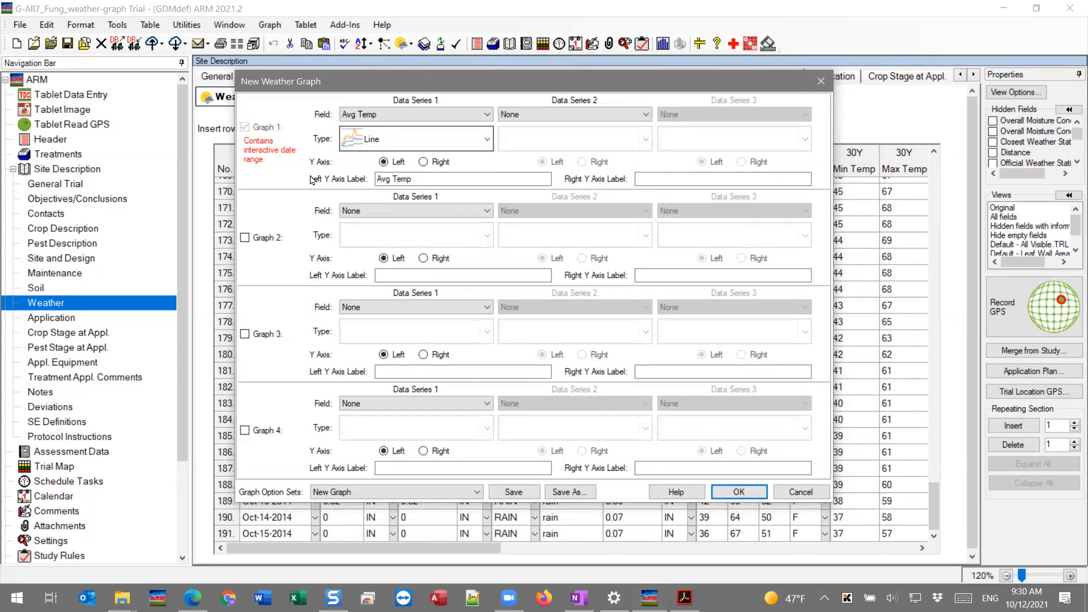
drag(414, 179, 375, 179)
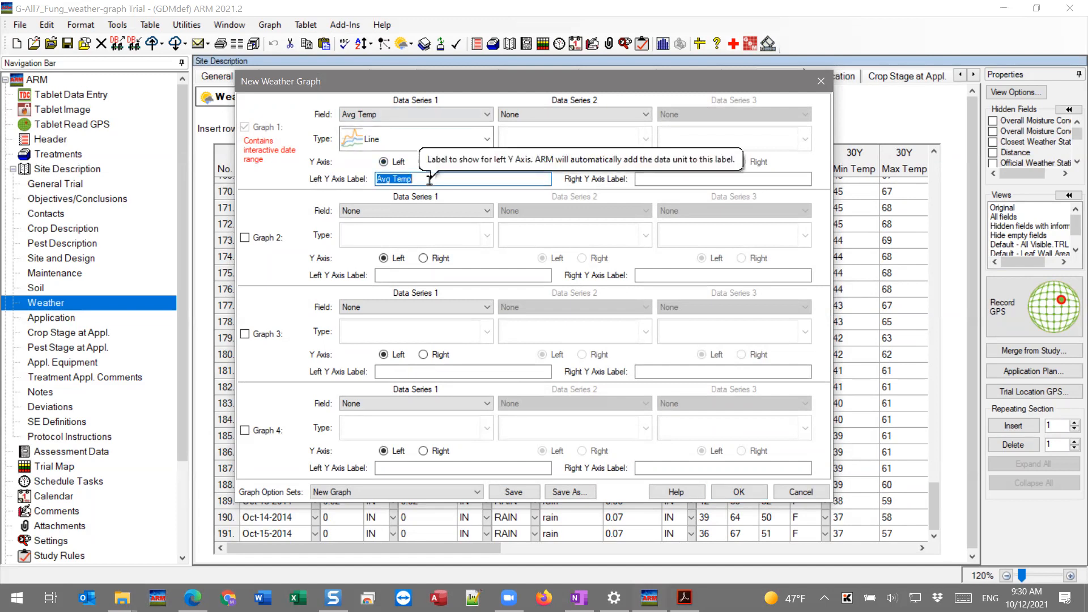
Add Precipitation as data series 2 of Graph 1 and assign it to the right Y axis
click(562, 115)
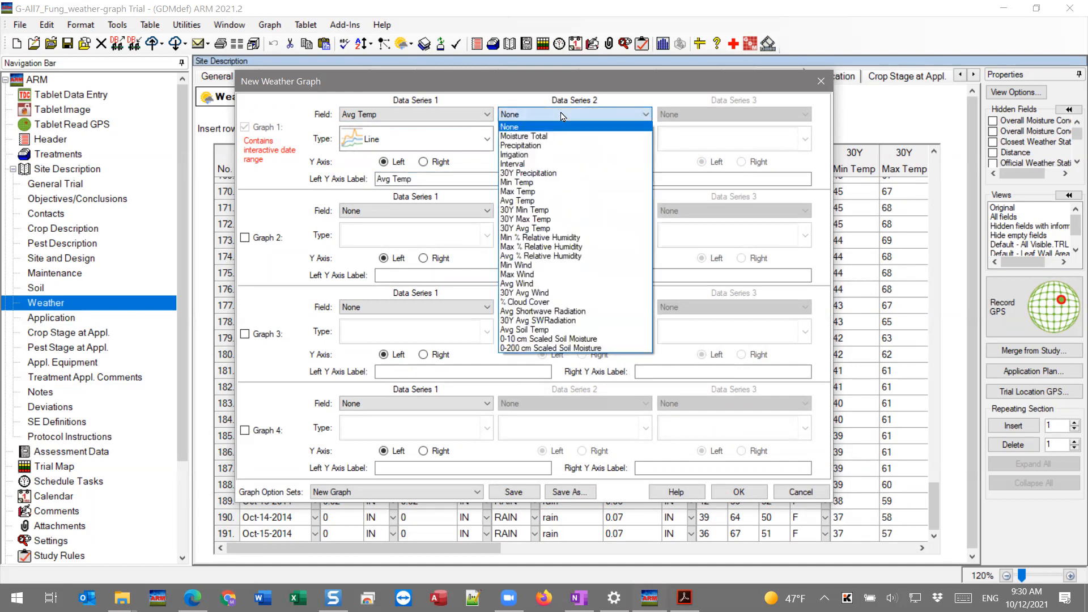
click(531, 147)
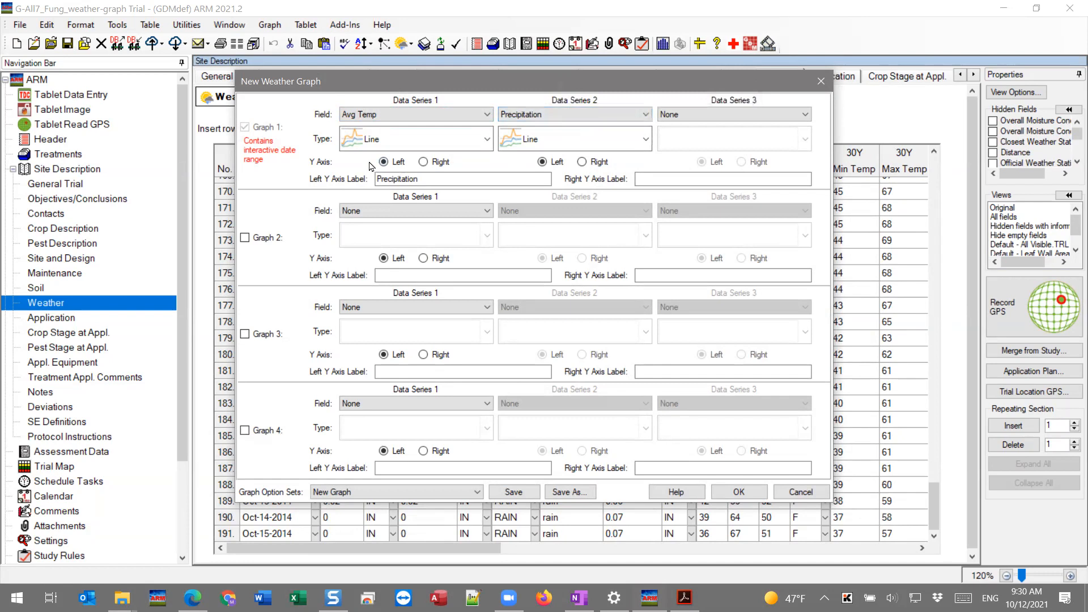
click(581, 163)
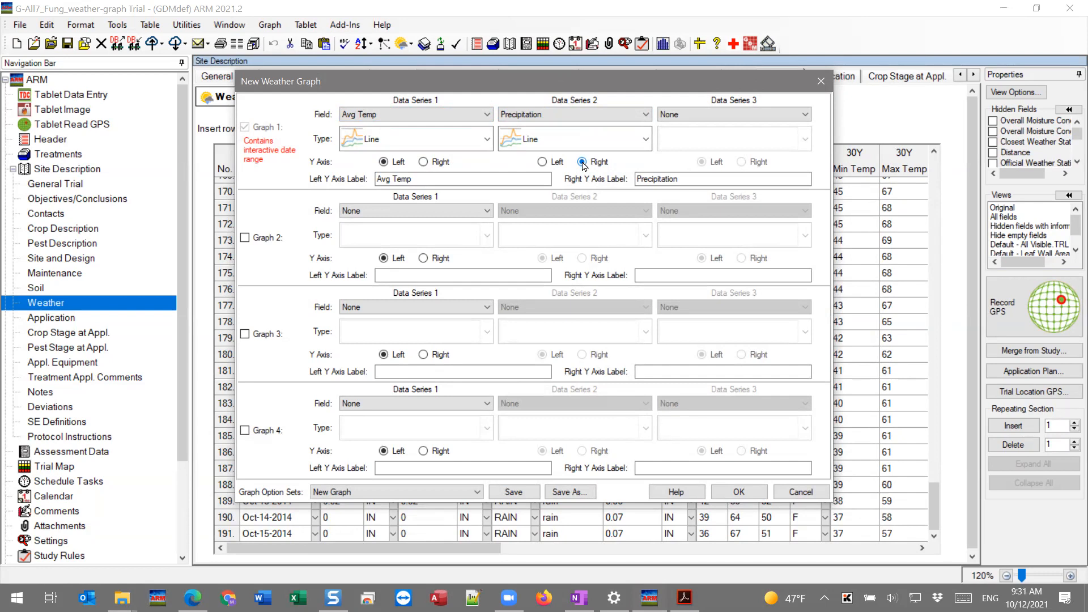
Set Graph 1's left Y axis label to Temperature and generate the weather graph
double_click(683, 178)
double_click(429, 179)
click(428, 178)
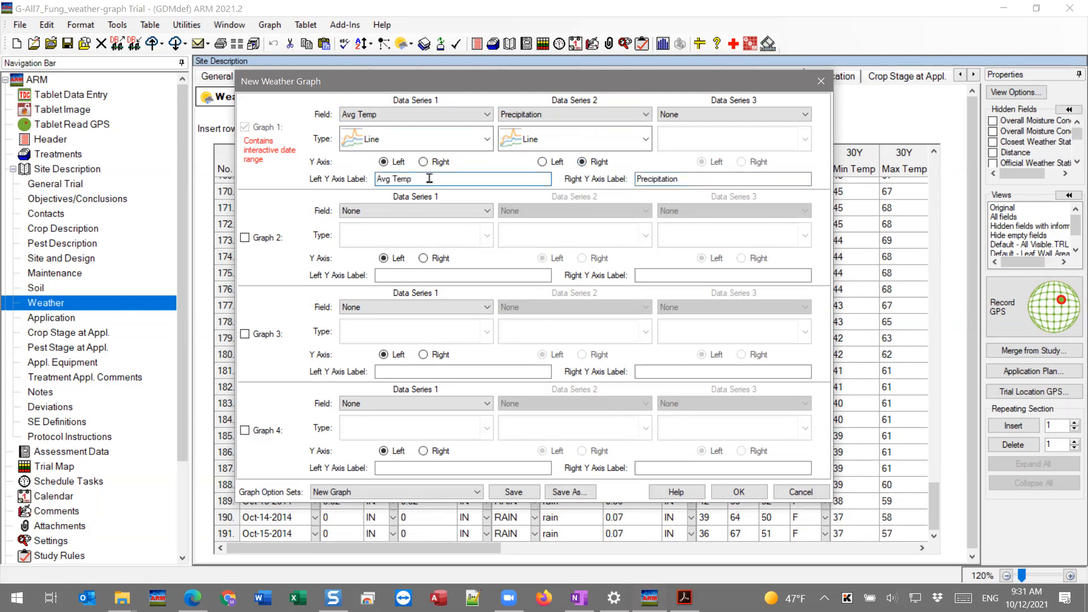
drag(429, 179, 320, 176)
text(Temperature)
click(752, 494)
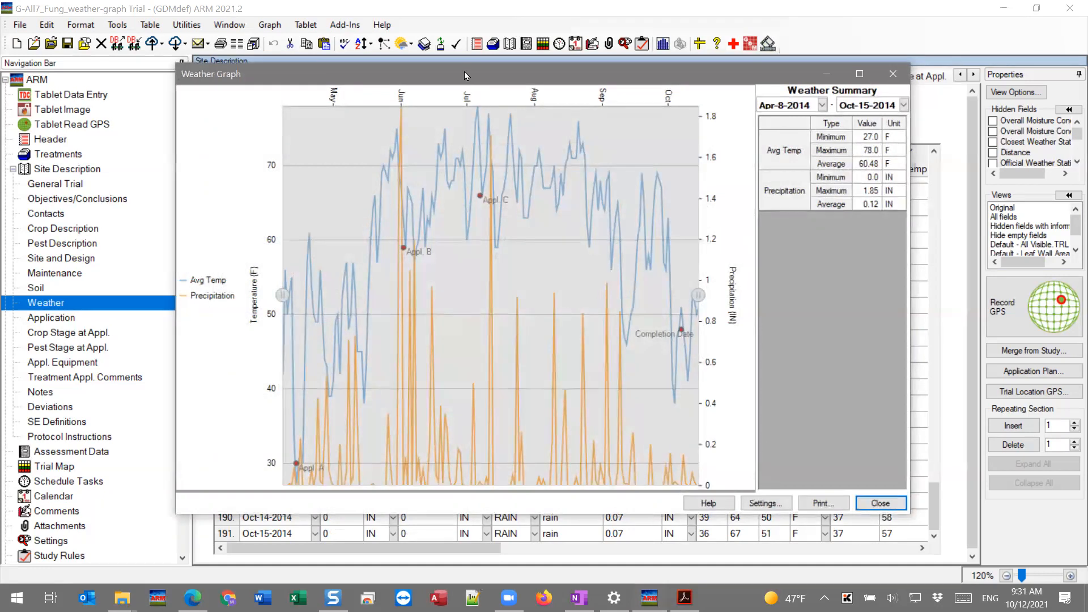
Narrow the weather graph's summary date range to Jun-4-2014 through Aug-25-2014
drag(465, 76, 459, 73)
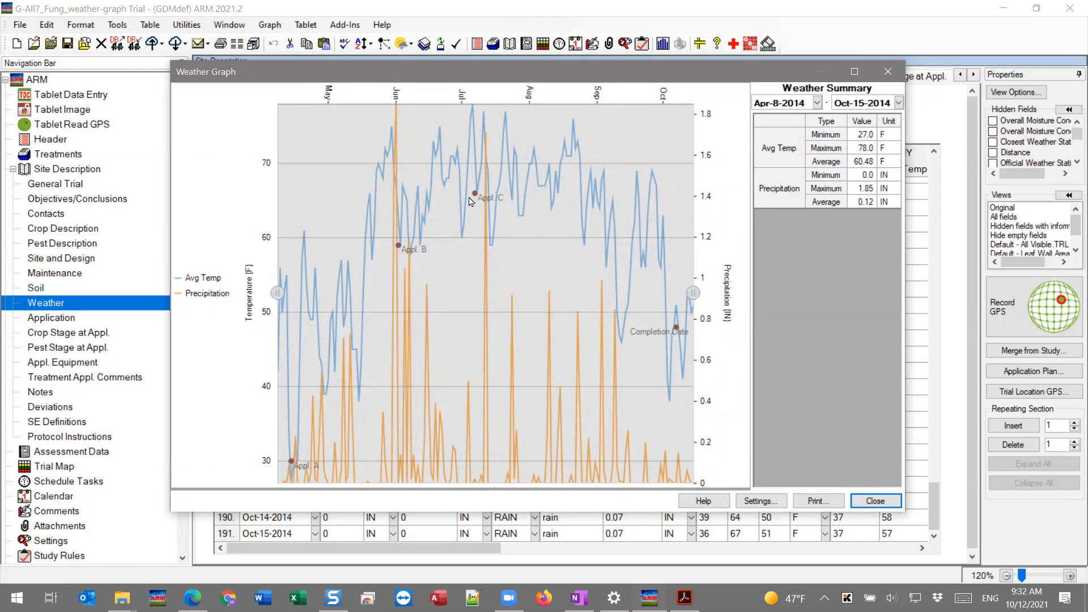
mouse_move(456, 105)
drag(692, 298, 586, 302)
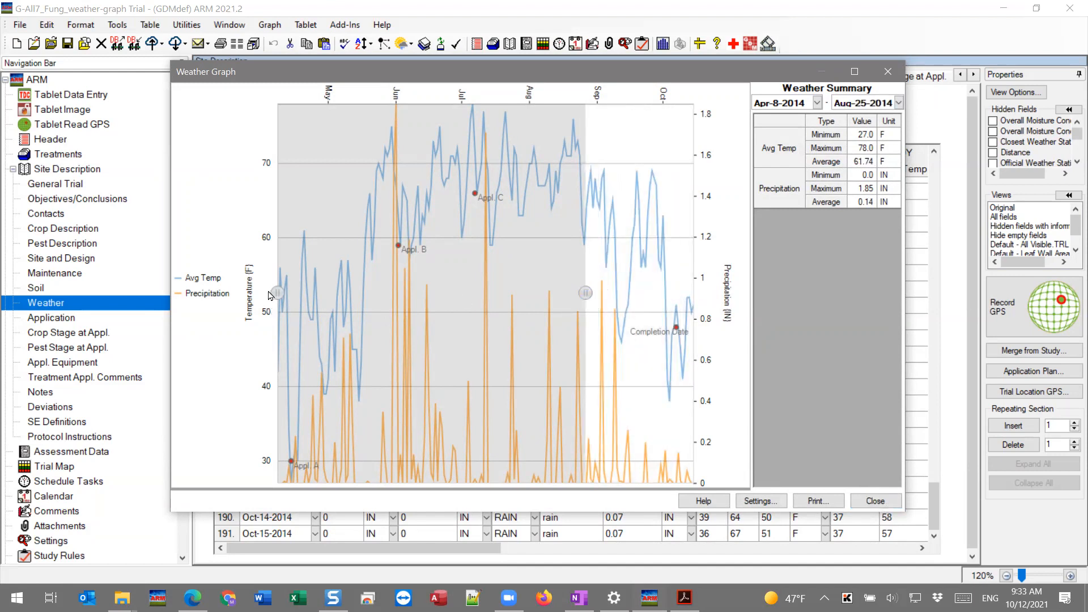
drag(277, 293, 357, 293)
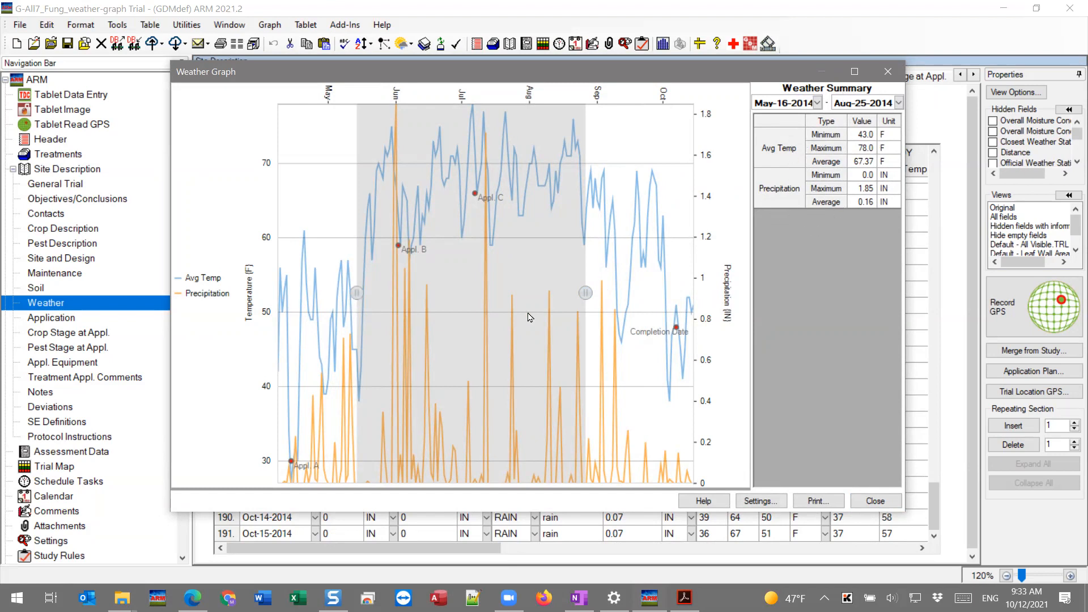
drag(370, 296, 397, 295)
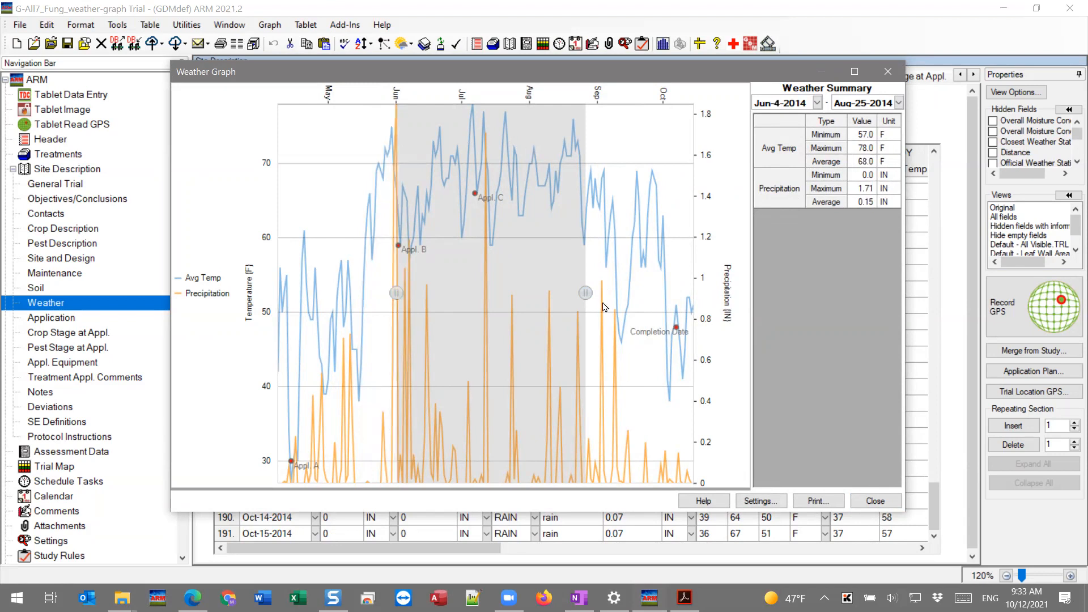
Extend the summary date range to end on Sep-1-2014, and shift the whole range to Jul-4-2014 through Oct-1-2014
click(591, 292)
mouse_move(590, 290)
mouse_down()
mouse_move(466, 290)
mouse_move(478, 289)
mouse_up()
click(589, 287)
mouse_move(586, 282)
mouse_down()
mouse_move(466, 282)
mouse_move(474, 279)
mouse_up()
mouse_move(588, 295)
mouse_down()
mouse_move(615, 295)
mouse_move(601, 294)
mouse_up()
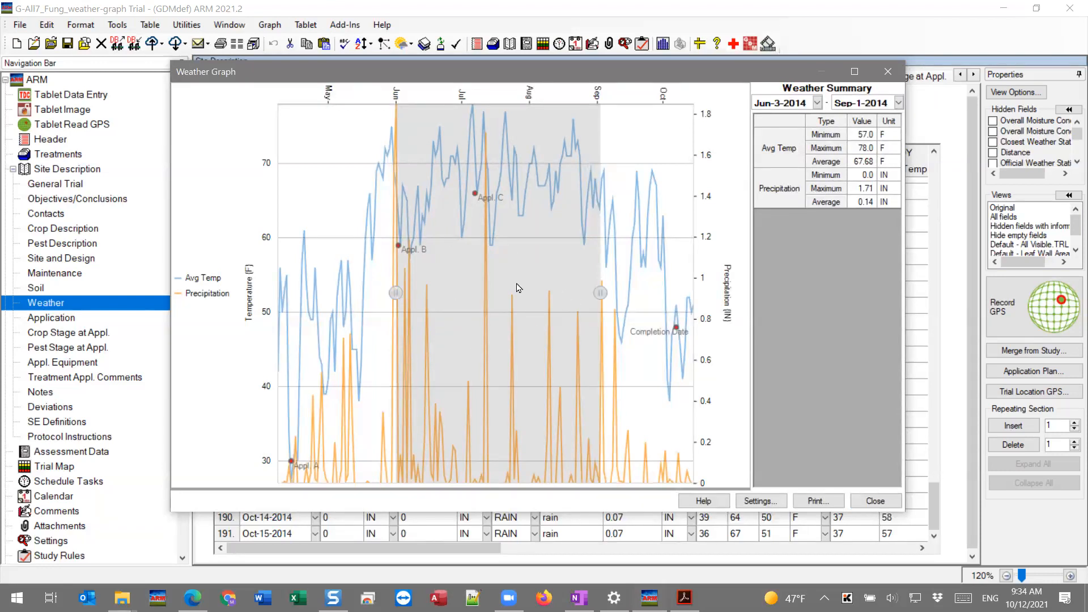
mouse_move(471, 271)
mouse_down()
mouse_move(557, 269)
mouse_move(536, 268)
mouse_up()
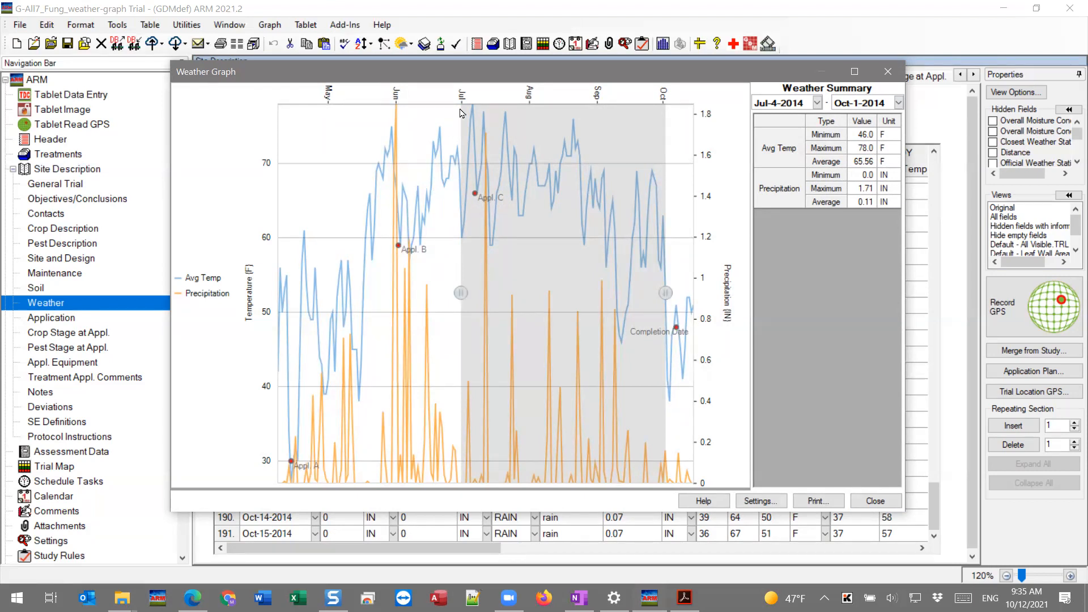
drag(461, 69, 462, 314)
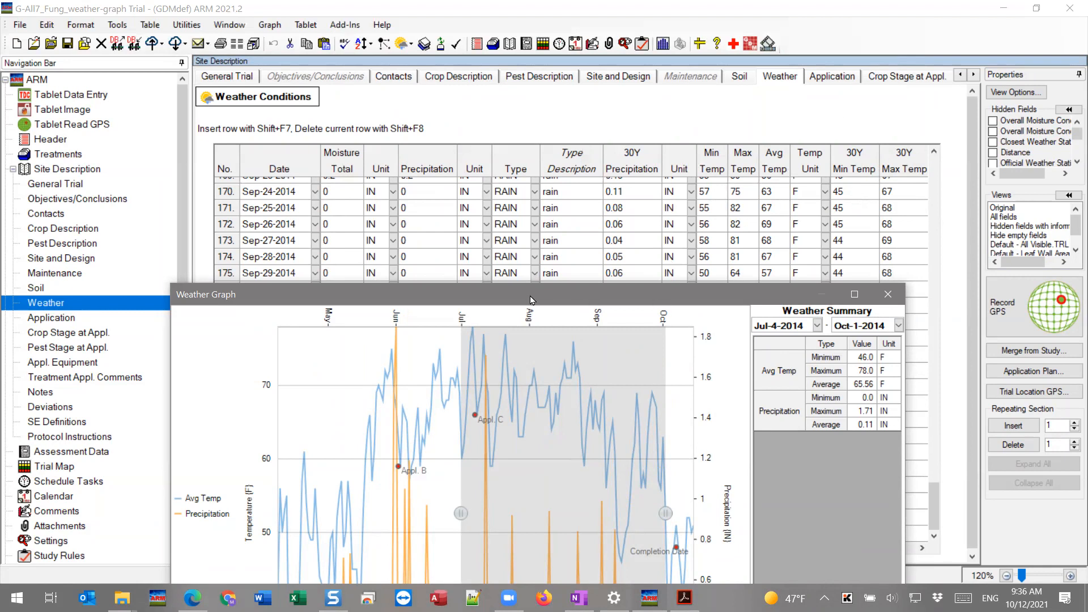
drag(530, 293, 534, 75)
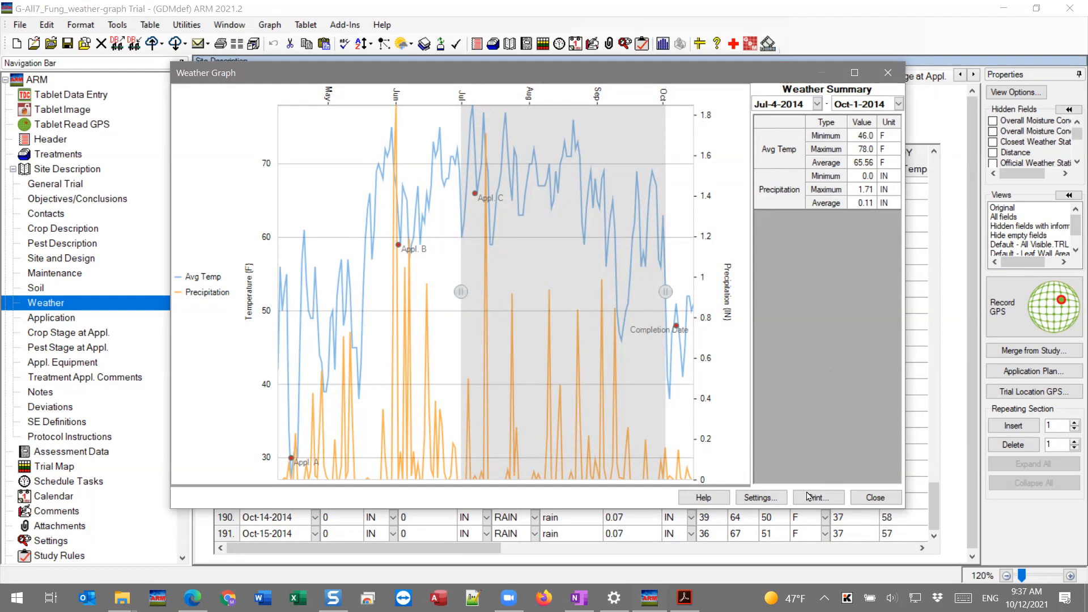
Enable Graph 2 in the graph settings with Precipitation as a Line (Total) for data series 1
click(763, 497)
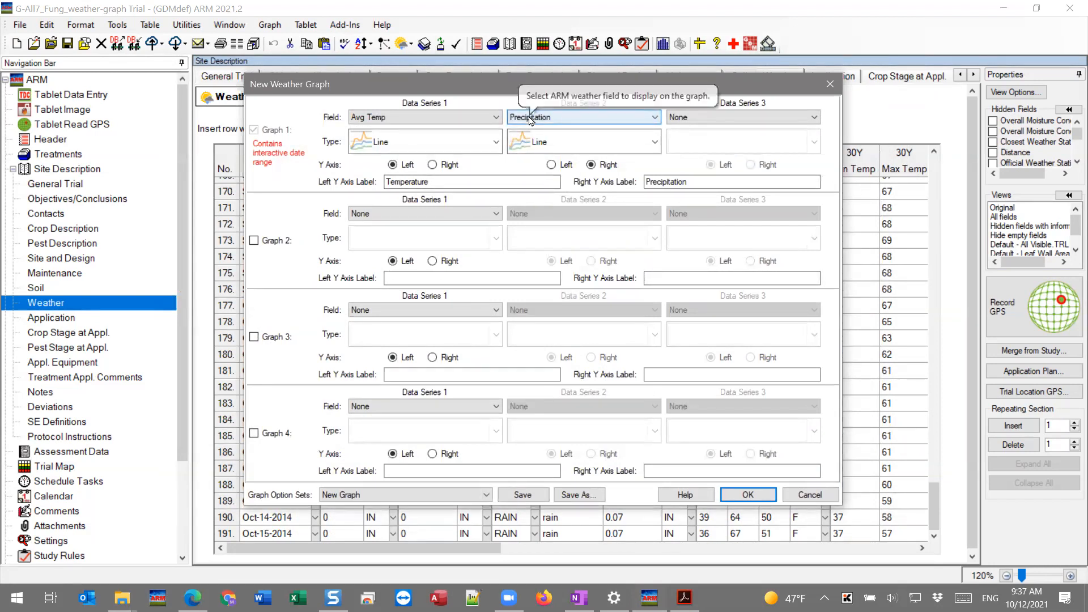
click(264, 242)
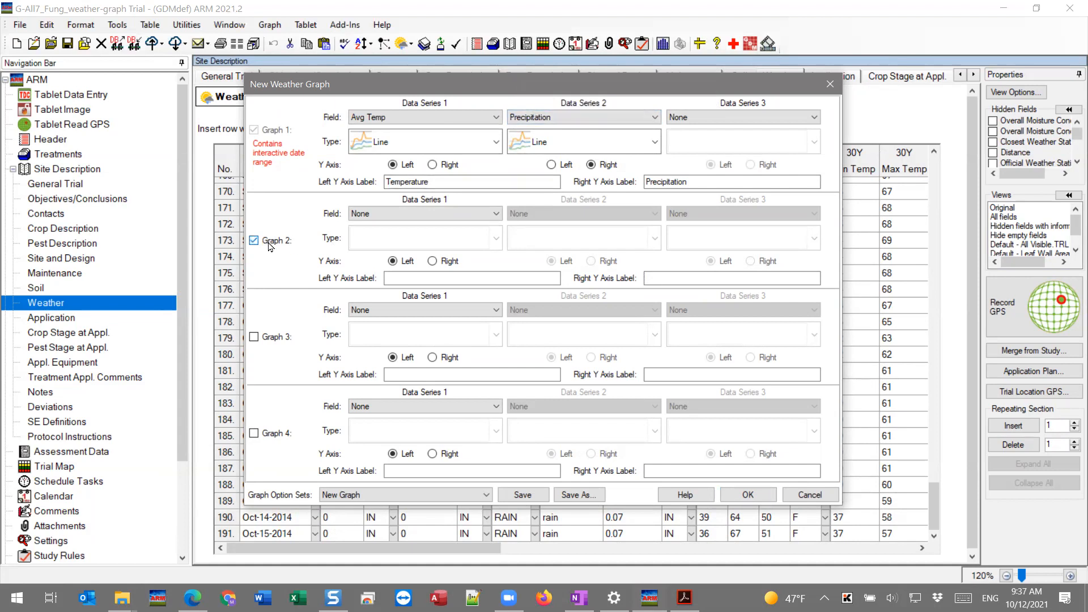
click(397, 214)
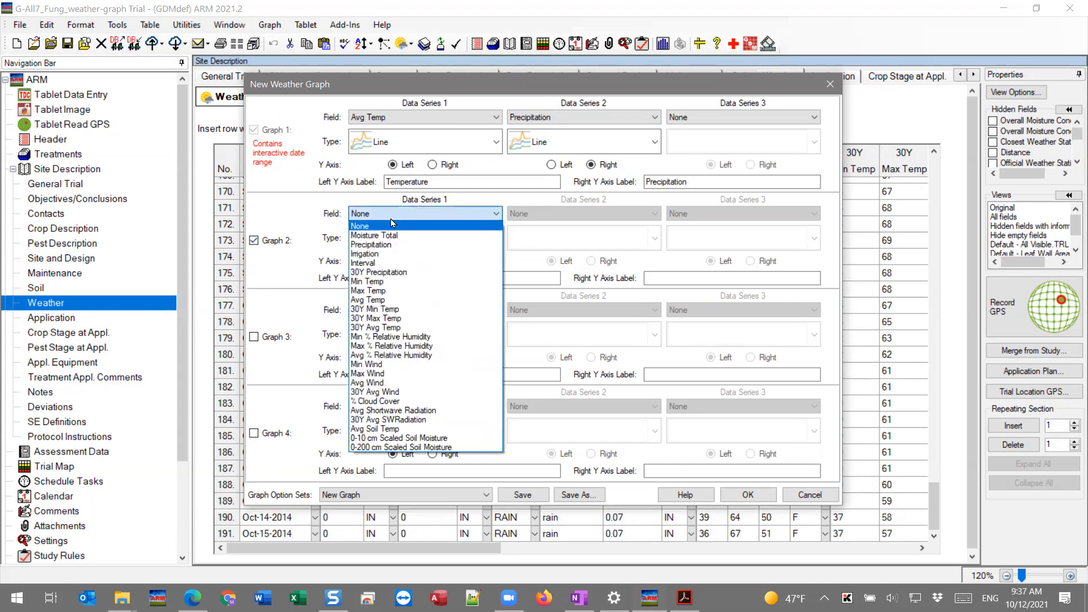
click(369, 244)
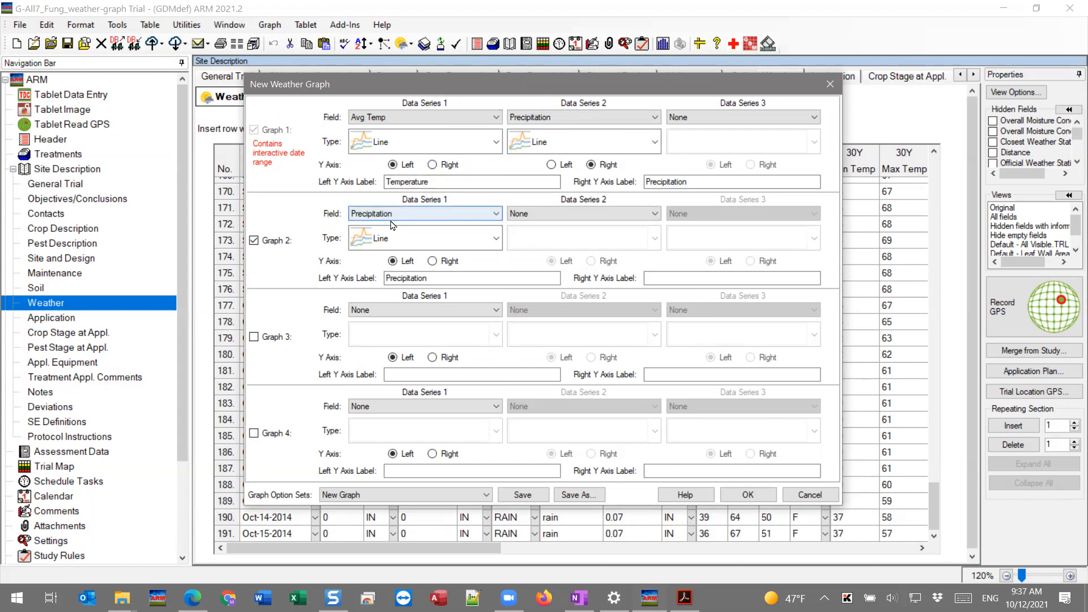
click(395, 248)
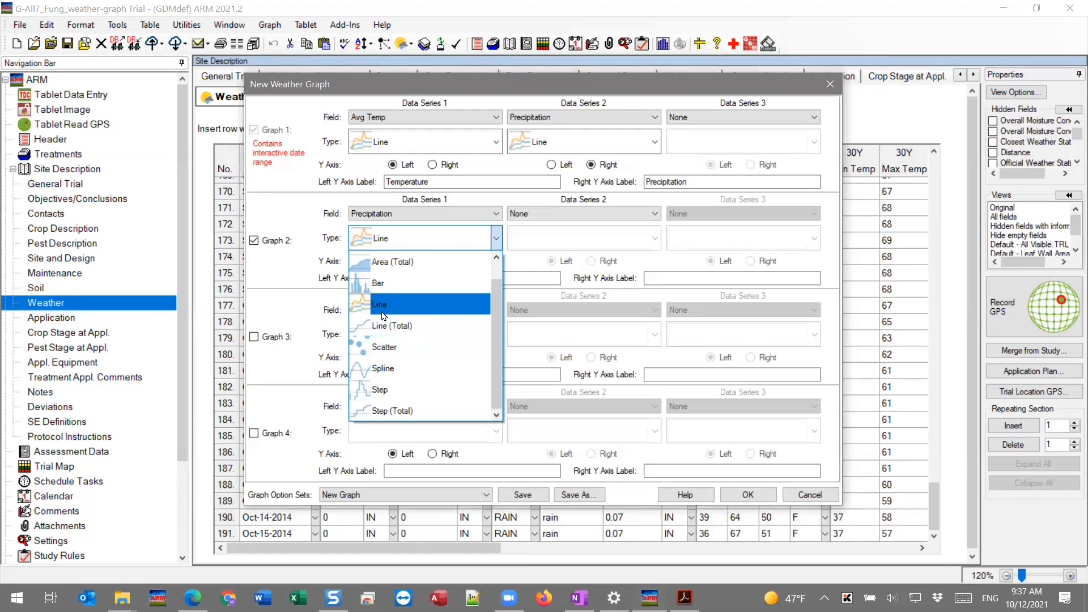
click(410, 332)
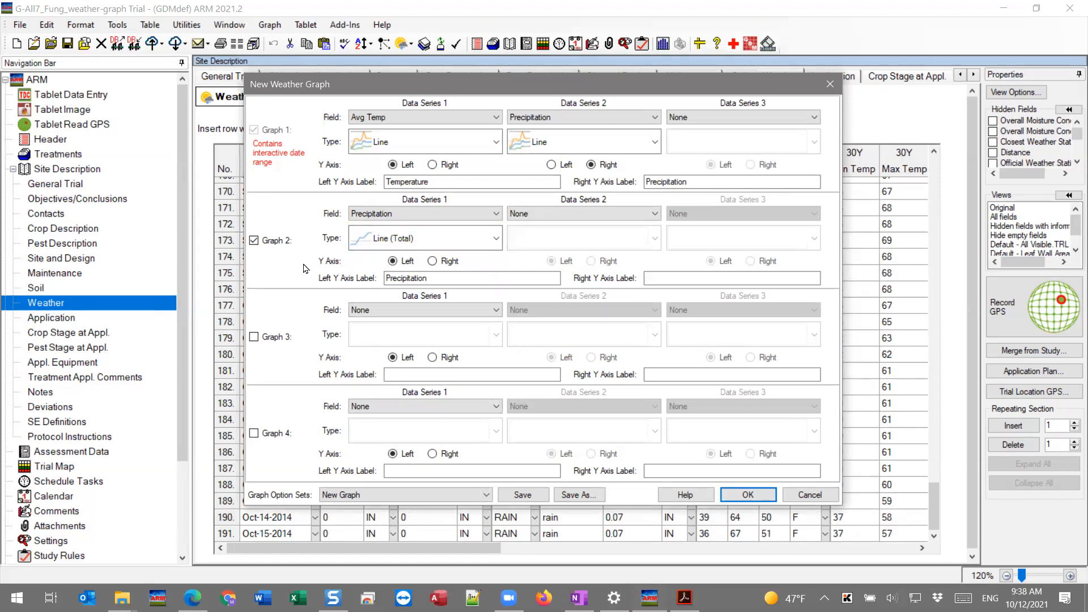
Add 30Y Precipitation to Graph 2 as data series 2 with the Line (Total) type
click(549, 217)
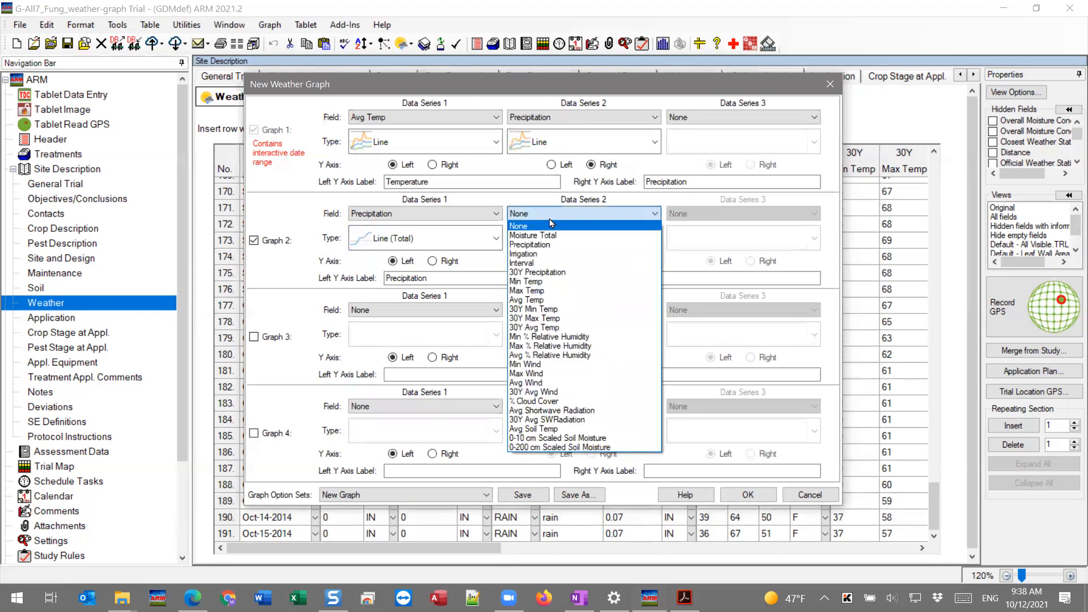
click(549, 272)
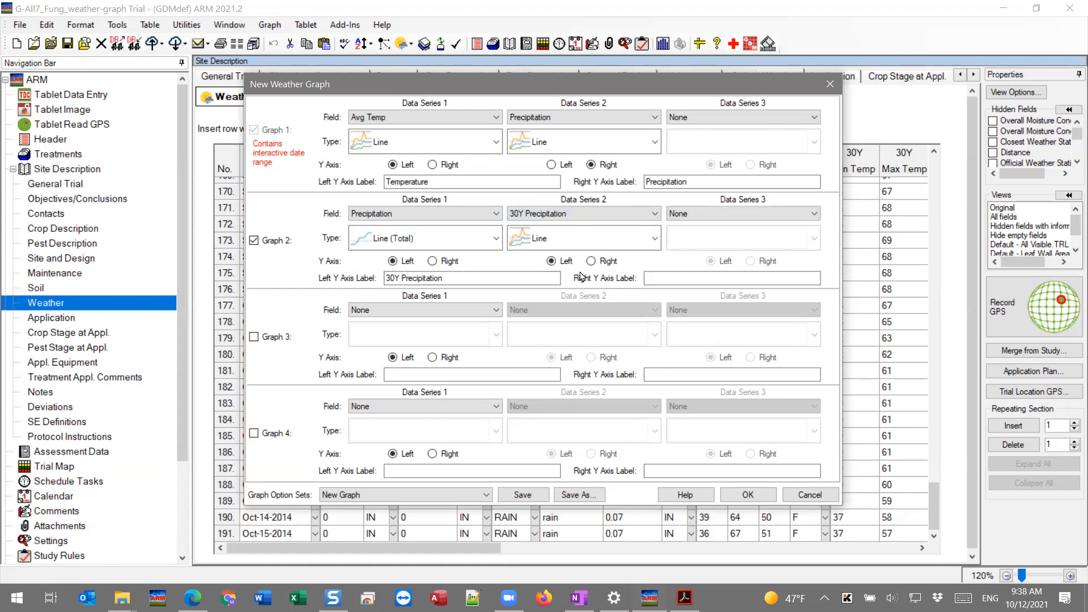
click(600, 232)
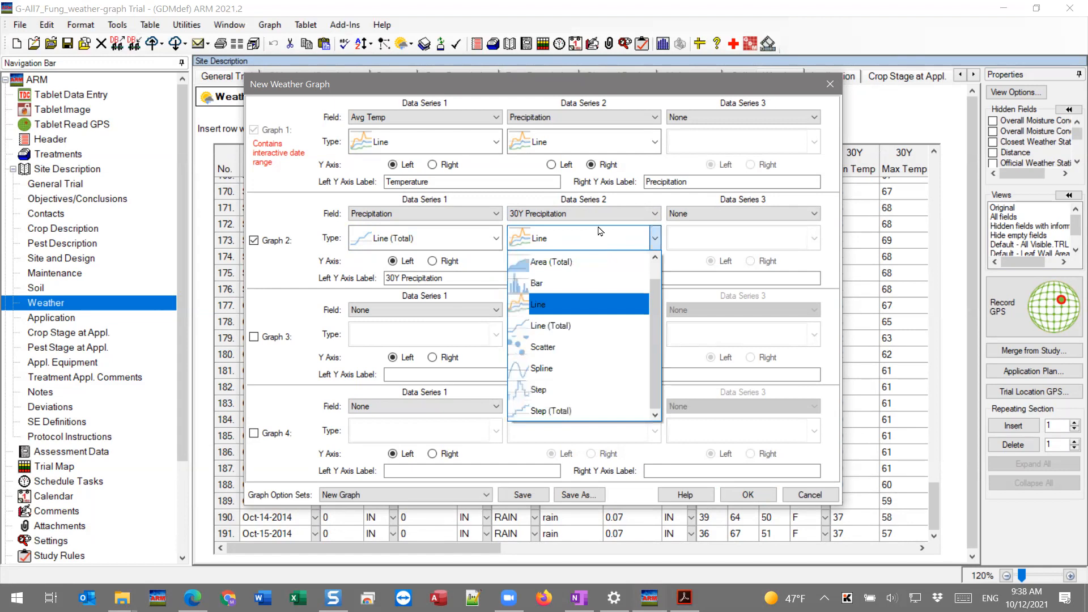
click(549, 326)
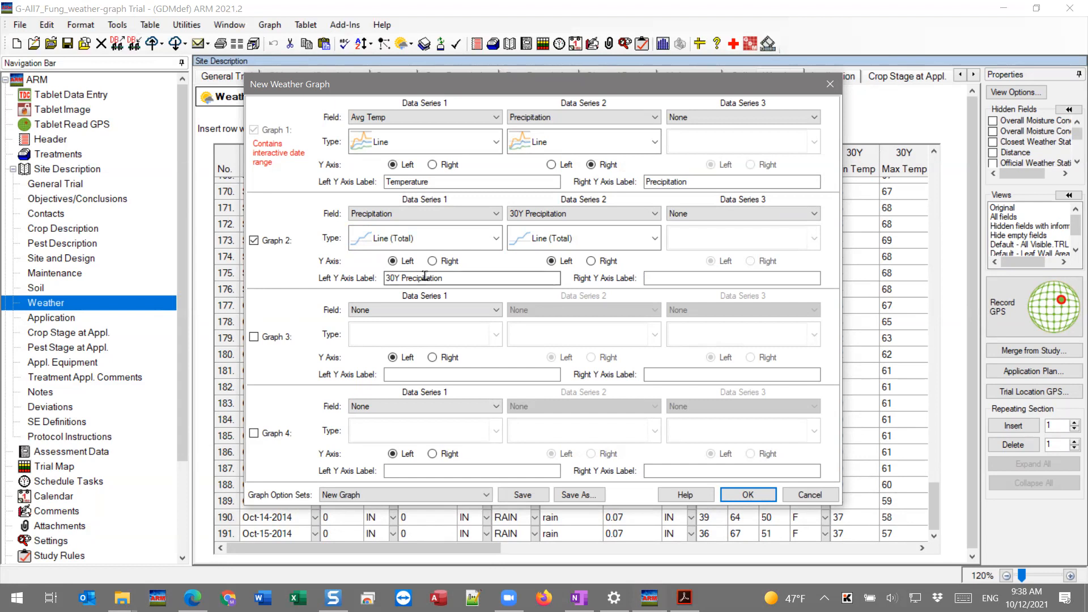
Set Graph 2's left Y axis label to Total Precip and generate the weather graph
click(500, 278)
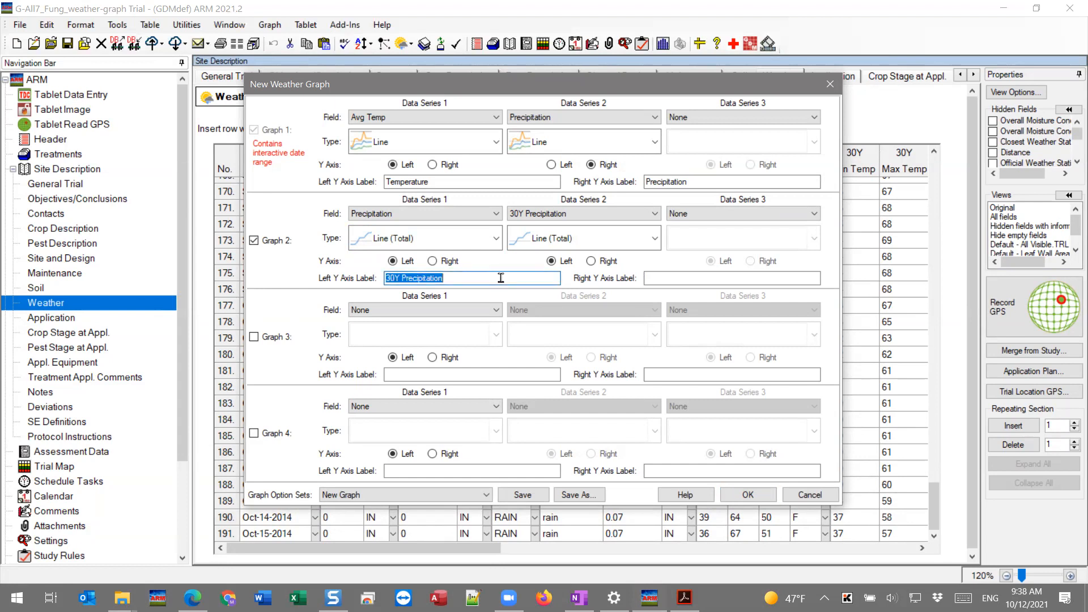
text(Total P)
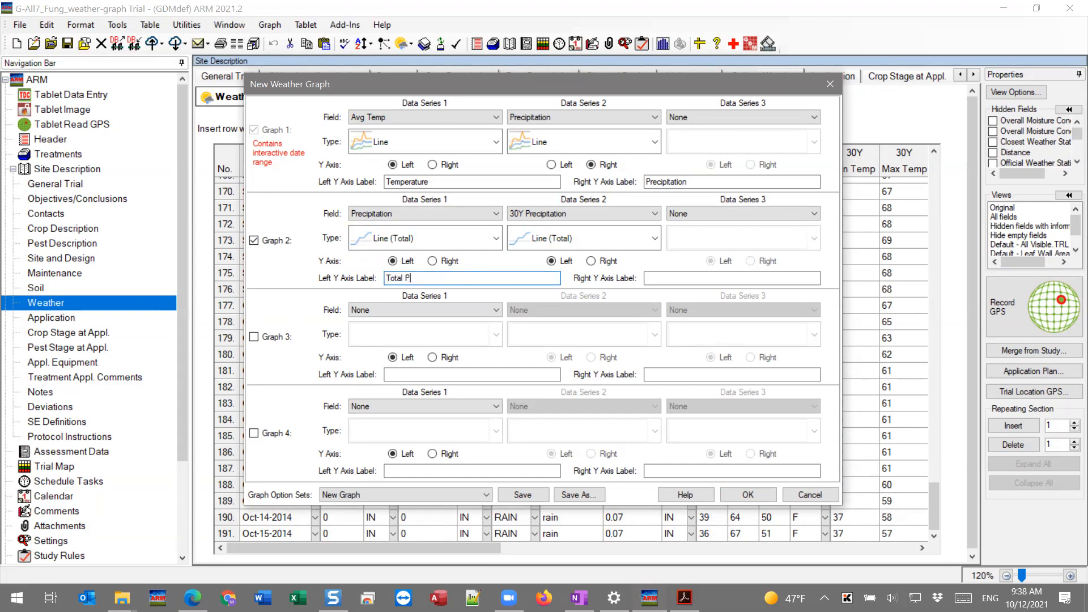
text(recip)
click(746, 496)
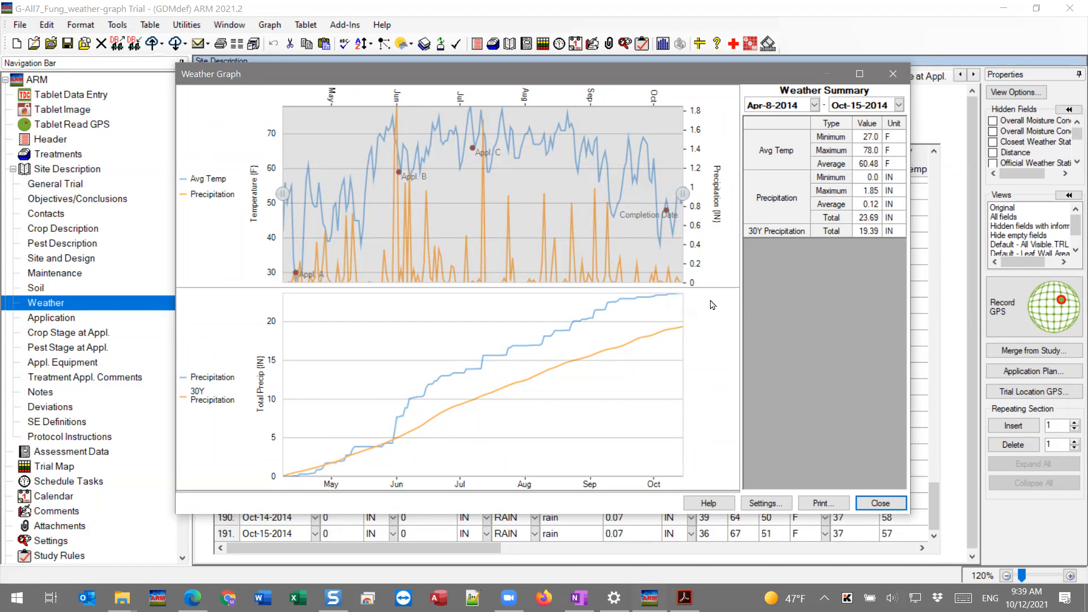
Narrow the two-graph view's date range to Jun-3-2014 through Jul-31-2014
mouse_move(285, 484)
drag(285, 197, 341, 193)
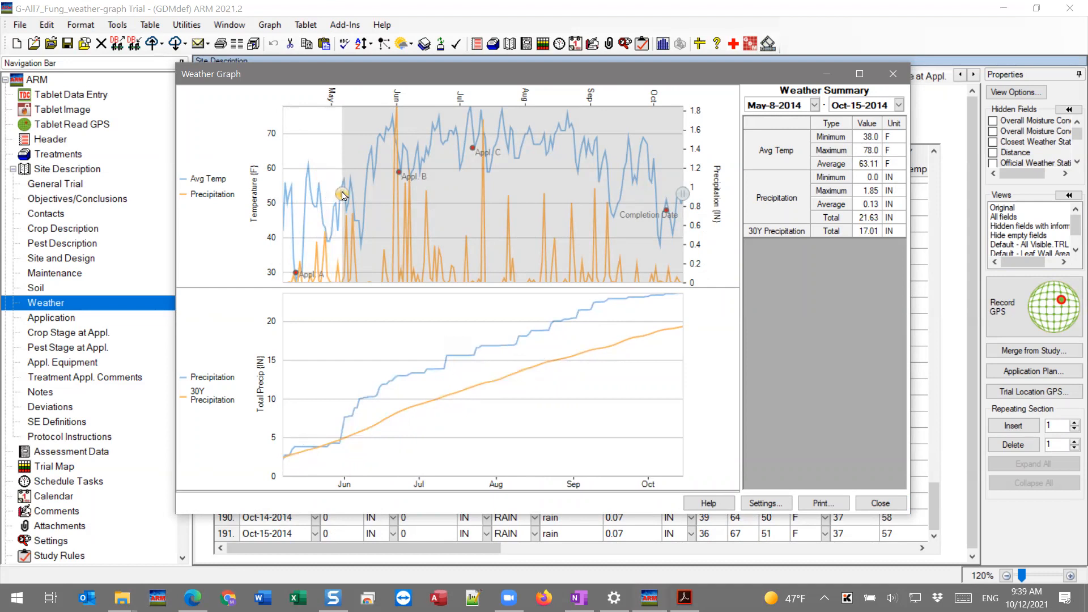
drag(342, 195, 395, 194)
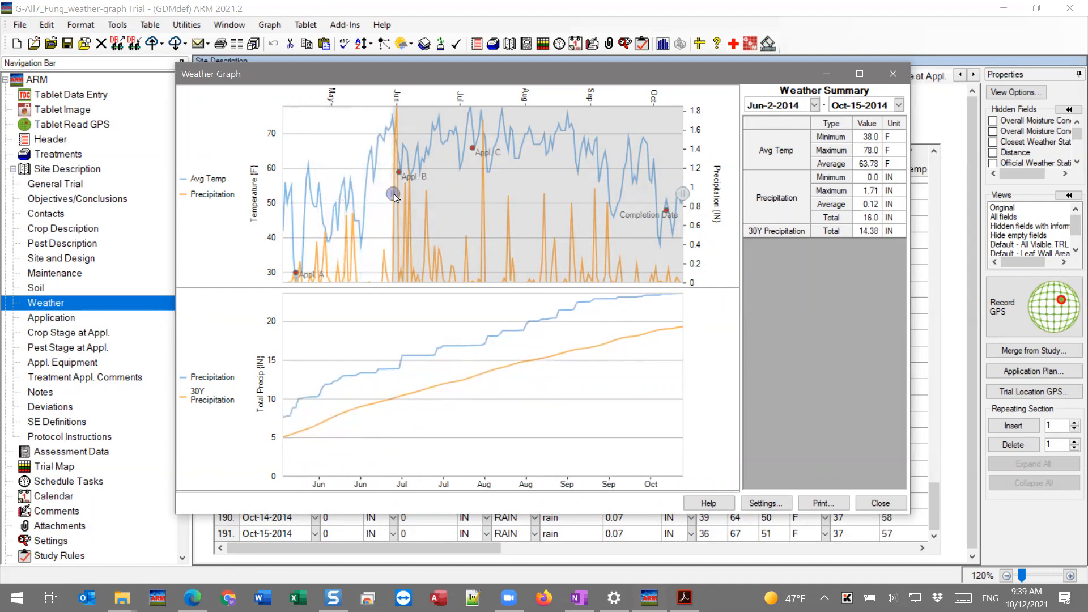
drag(682, 194, 533, 196)
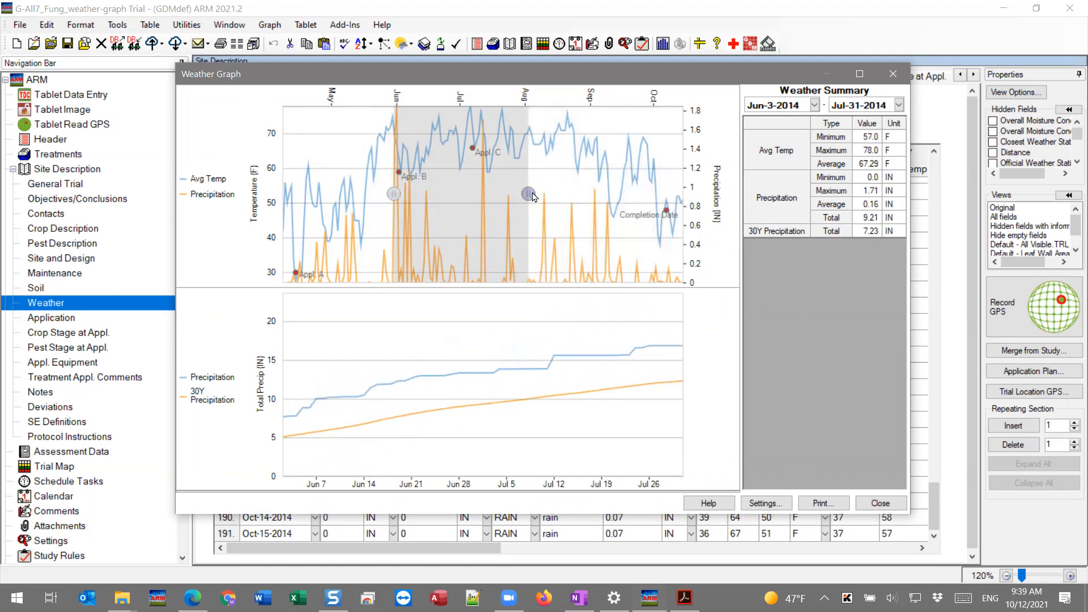
Compare precipitation for Apr-15-2014 through Jul-4-2014, and restore the full date range of Apr-8-2014 through Oct-15-2014
drag(400, 202, 302, 213)
drag(524, 195, 470, 194)
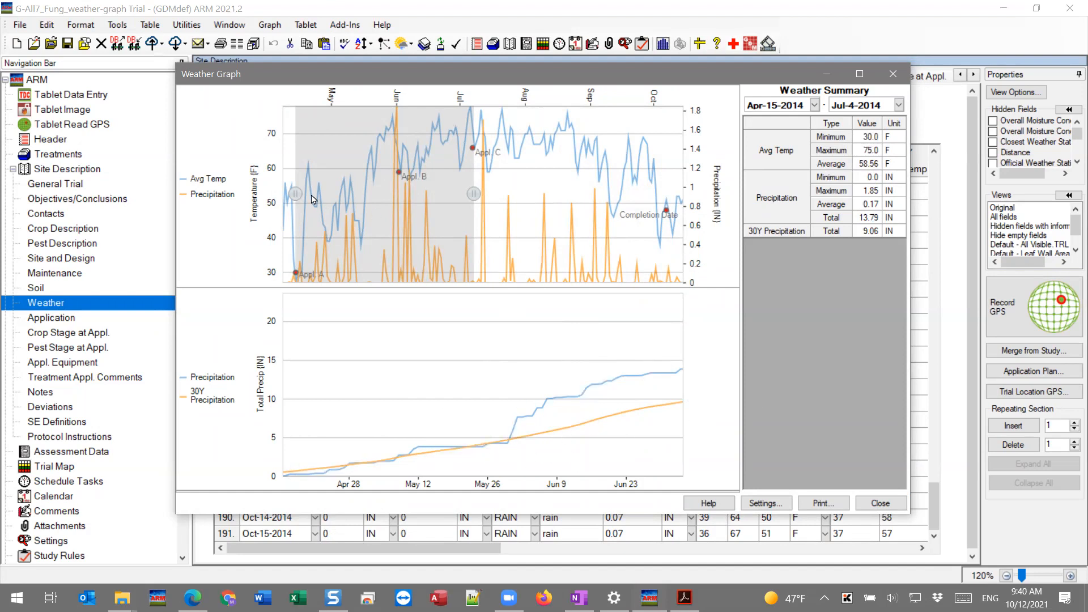
drag(294, 193, 221, 198)
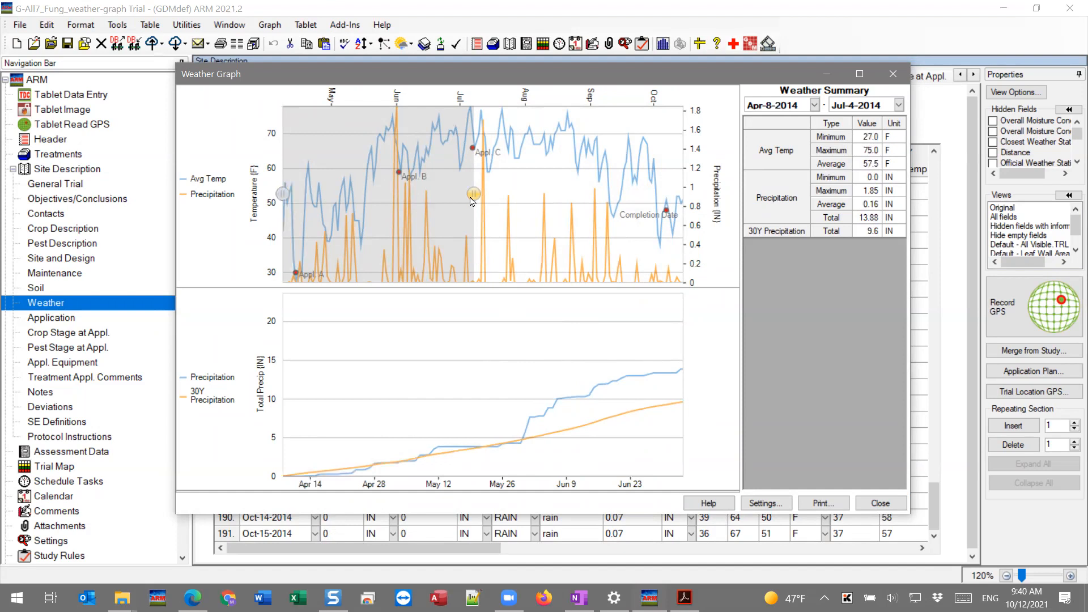
drag(473, 194, 682, 193)
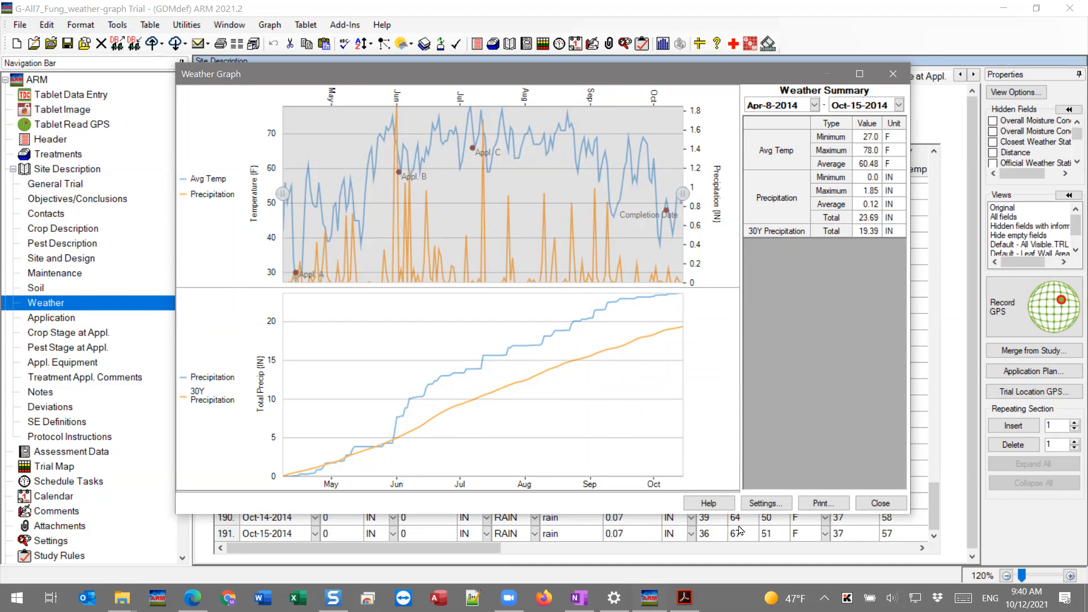
Save the two-graph weather settings as a new graph option set file named webinar-weather
click(765, 504)
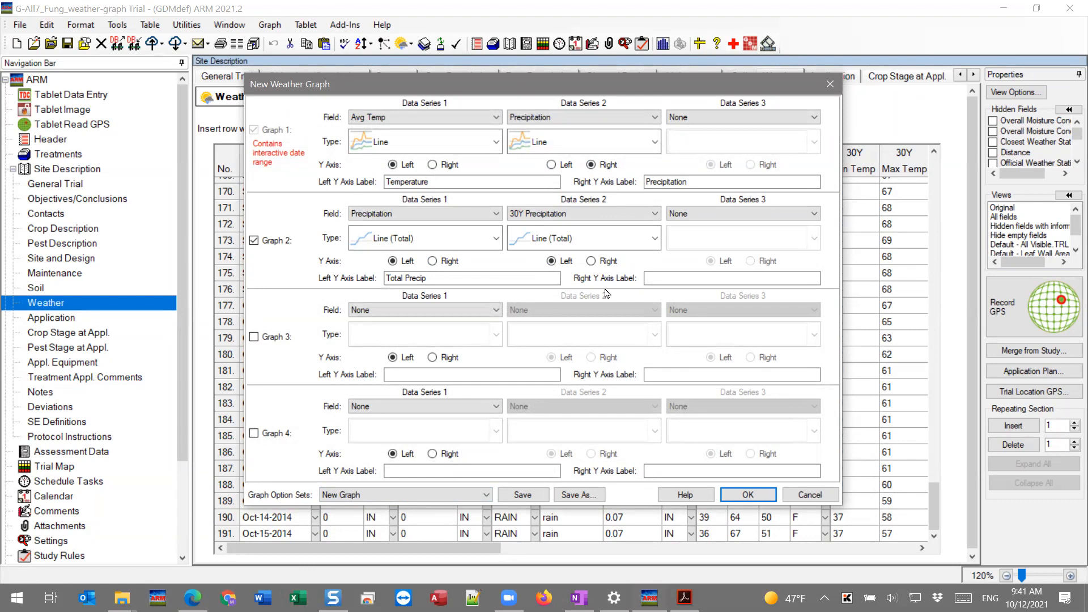
click(474, 496)
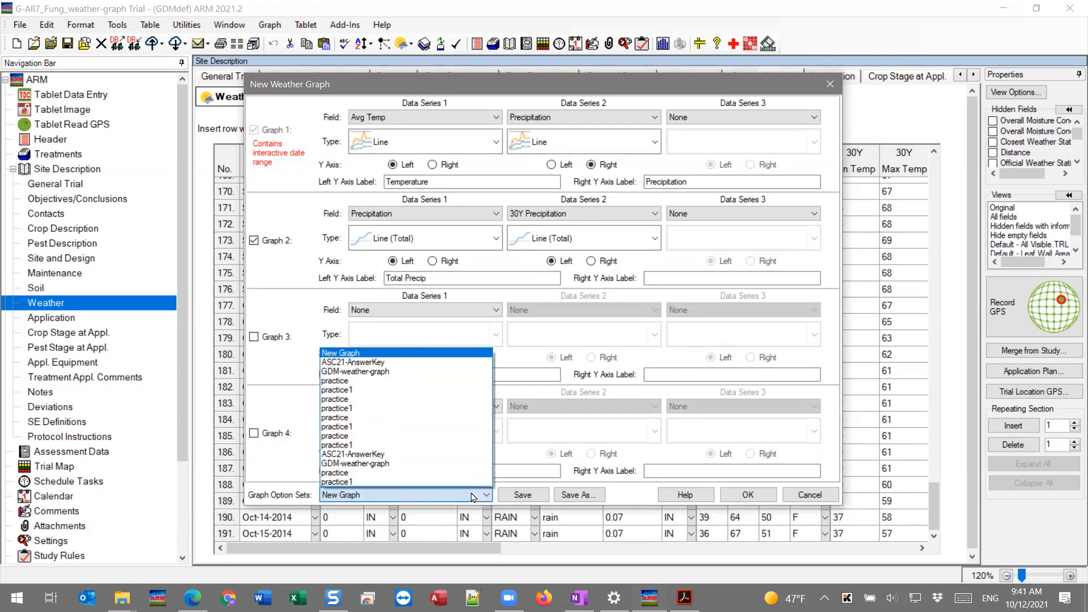
click(474, 497)
click(368, 500)
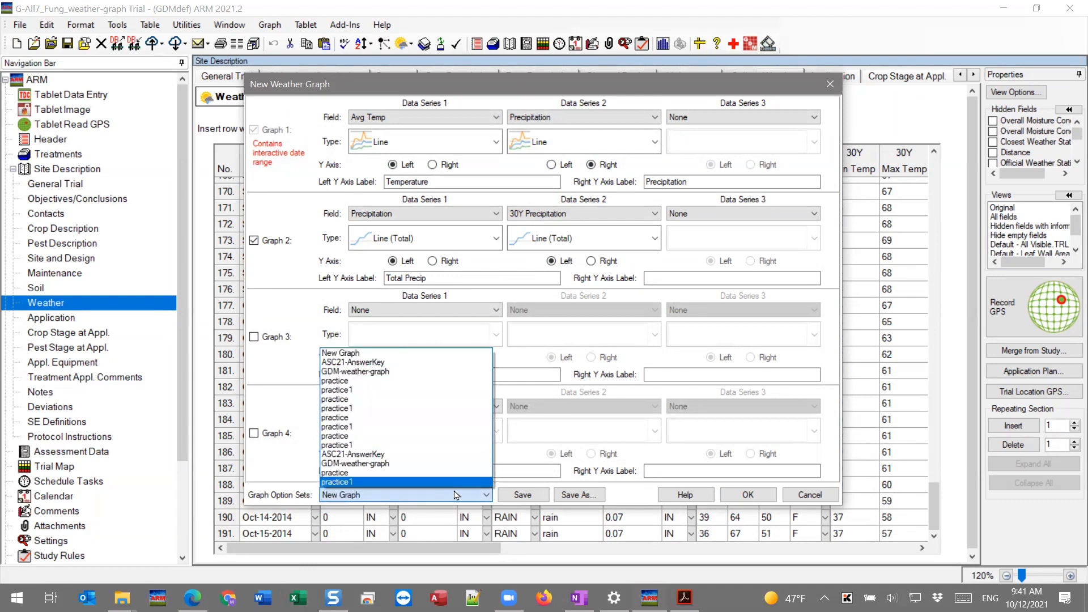
click(477, 499)
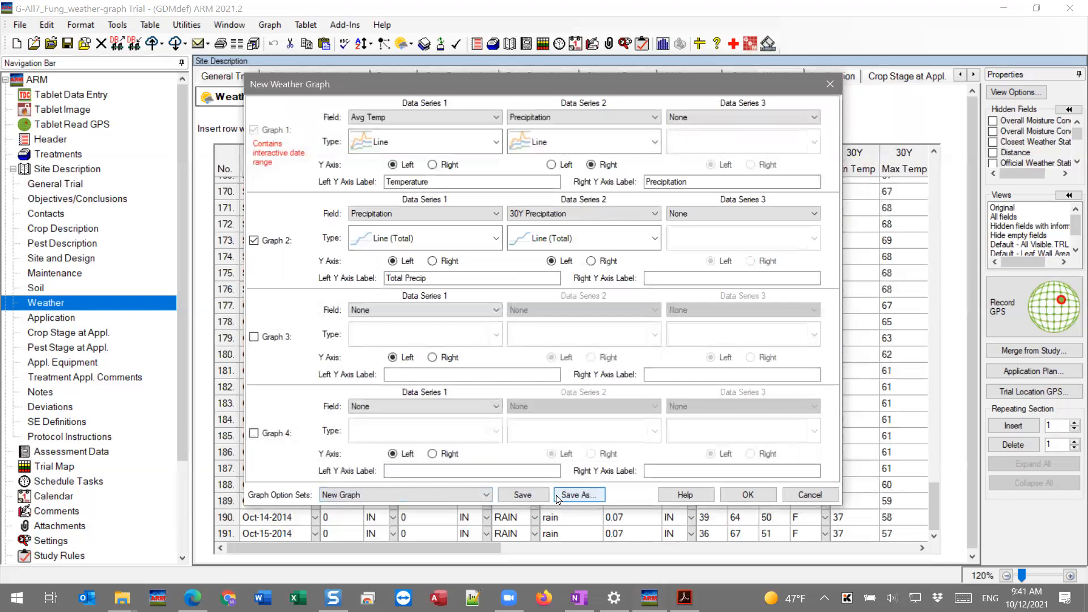
click(524, 498)
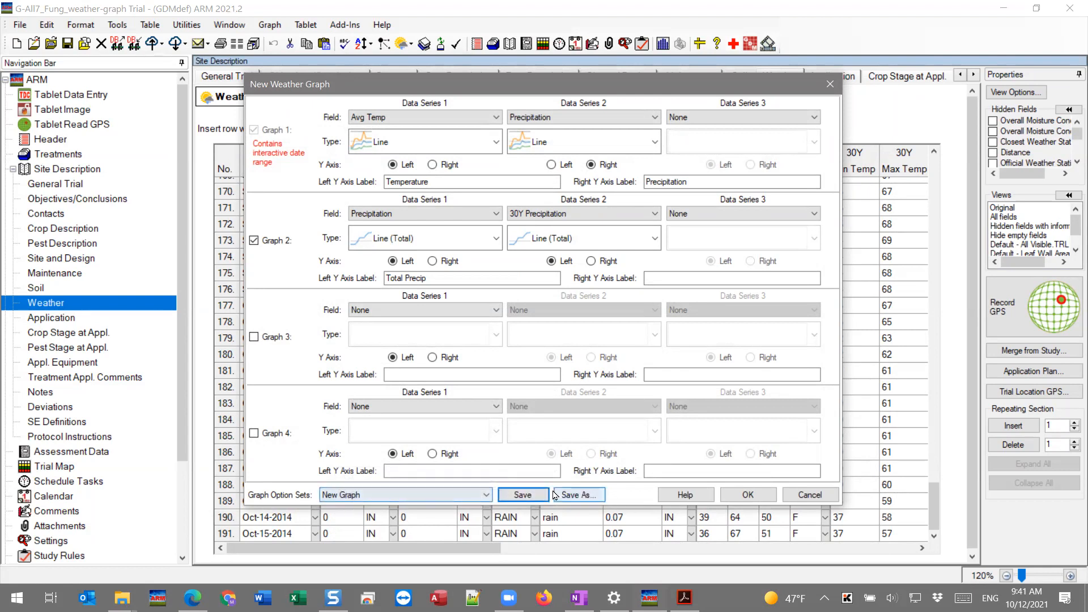
click(579, 496)
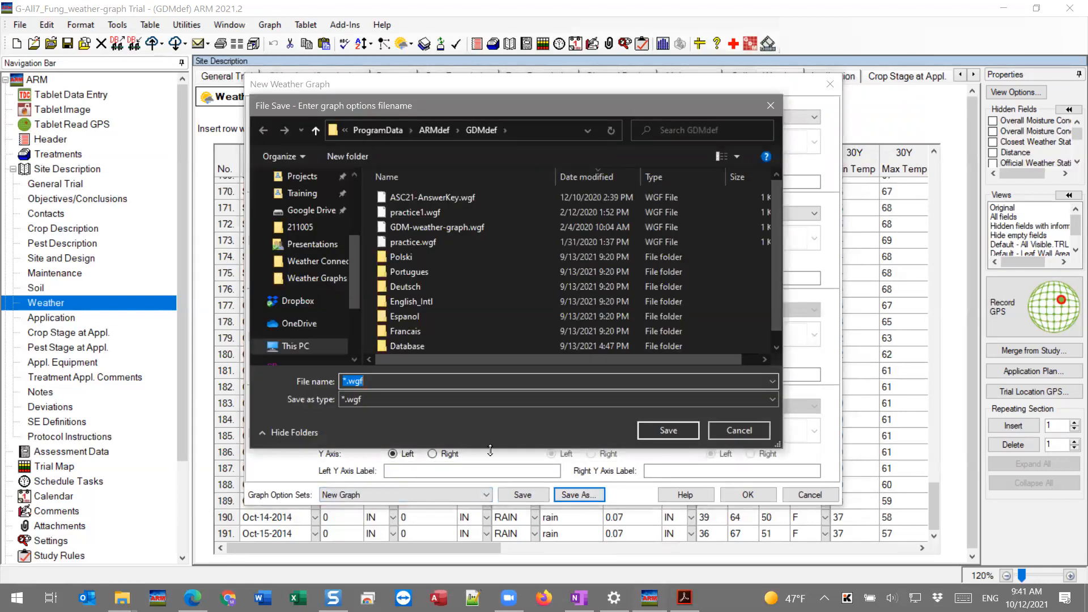
text(web)
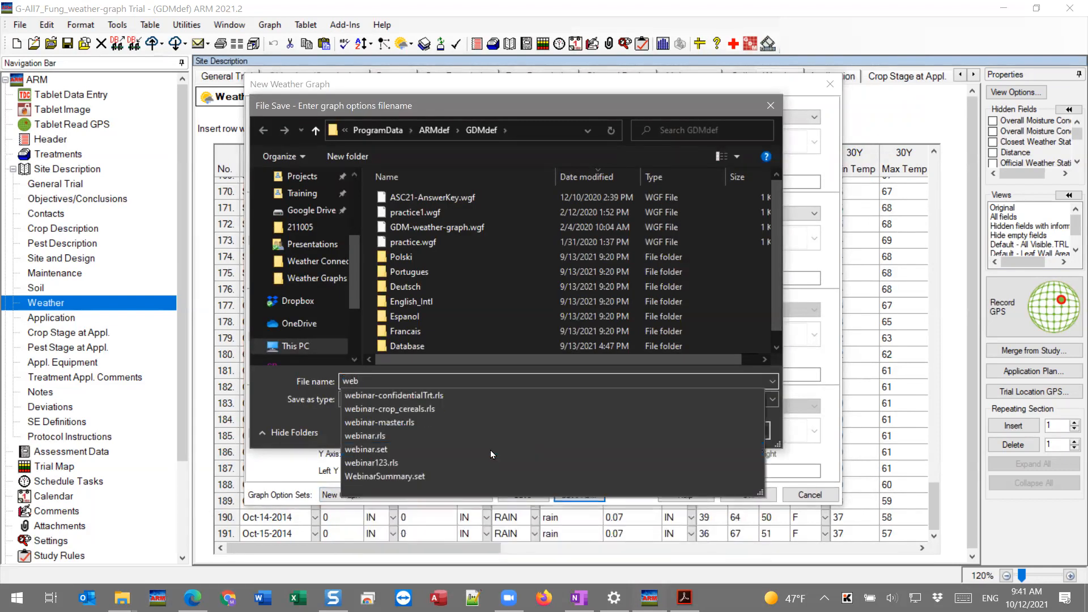
text(inar-weather)
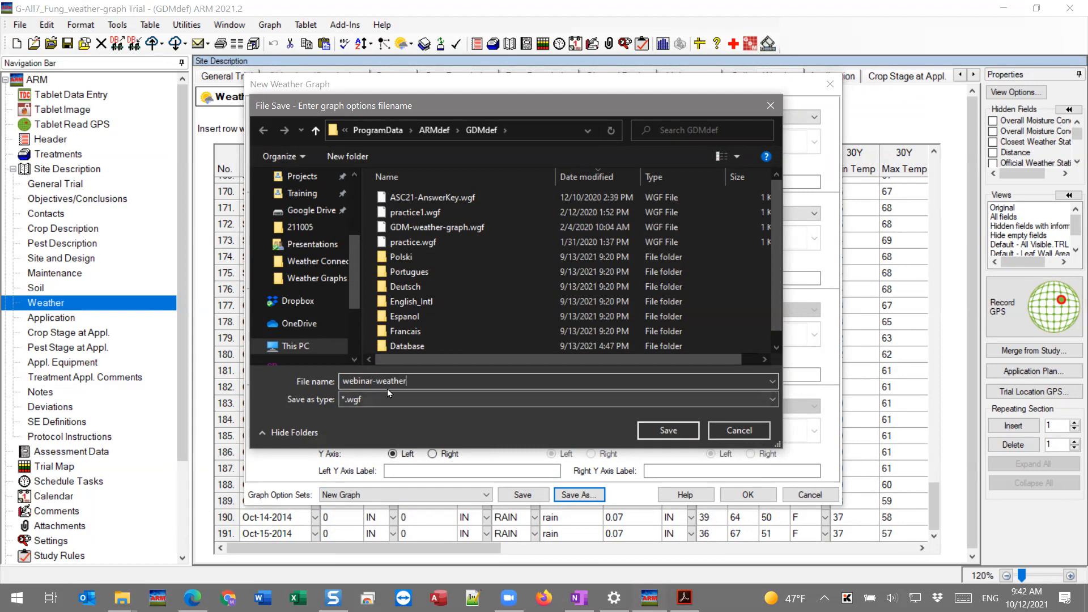
click(683, 430)
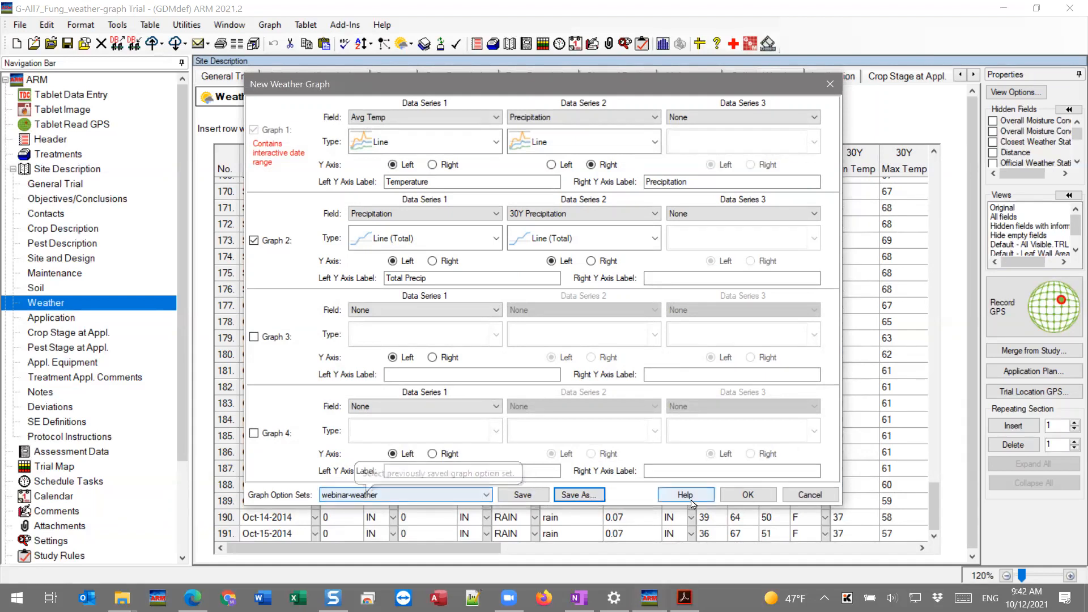
Leave the graph settings, close the weather graph, and load the saved weather graph file webinar-weather.wgf
click(816, 501)
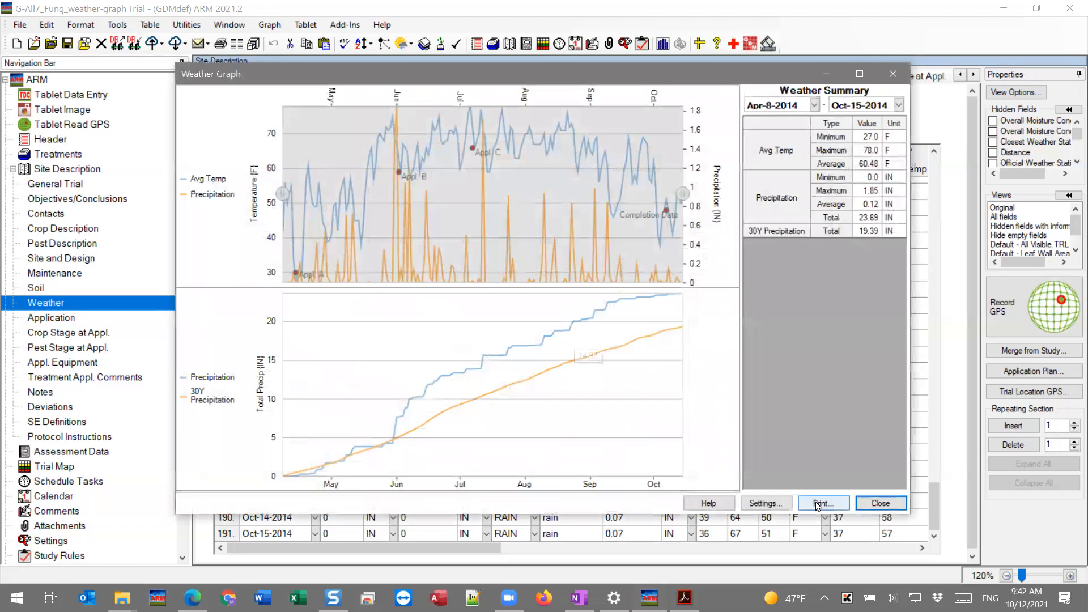
click(879, 503)
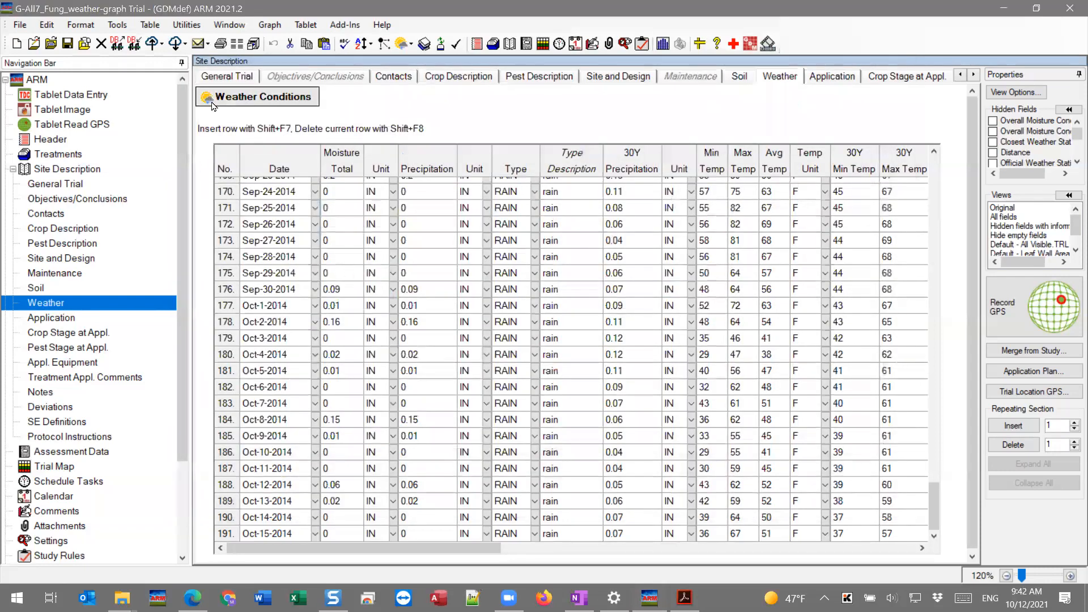
click(255, 191)
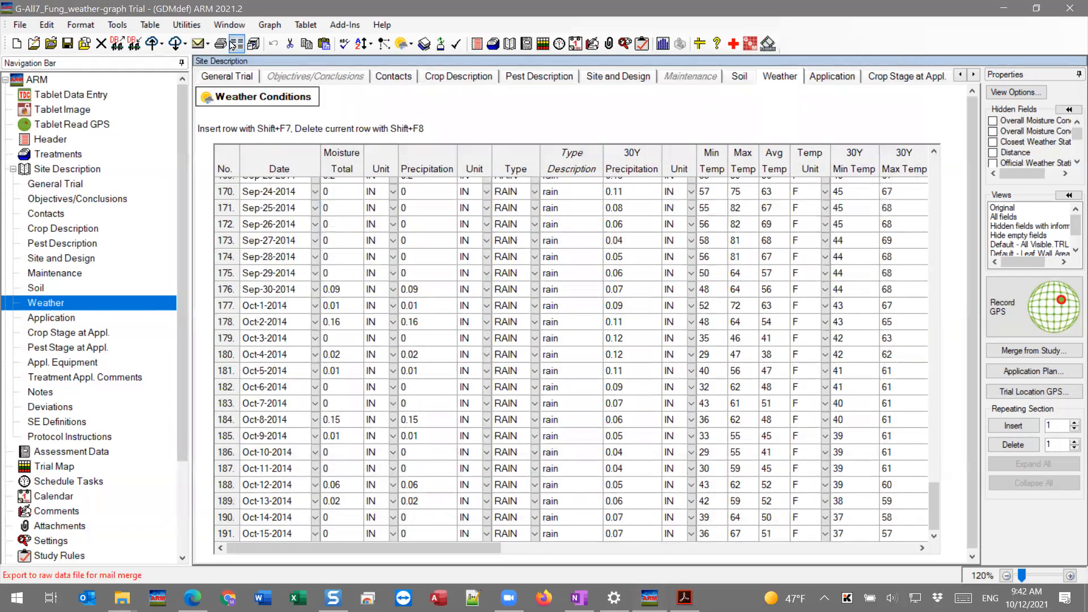
click(270, 25)
mouse_move(356, 100)
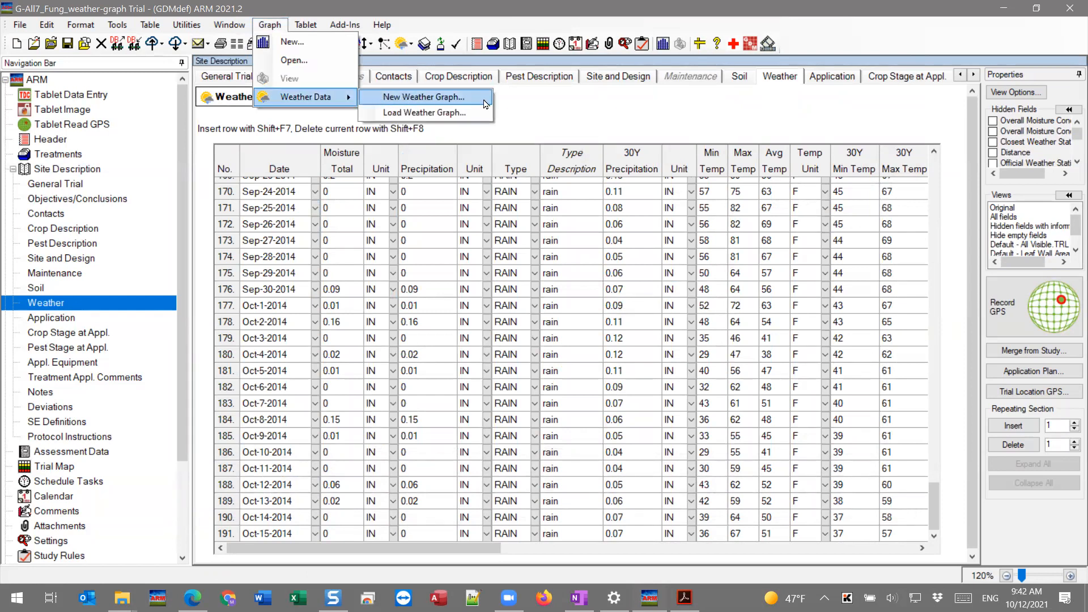
click(395, 112)
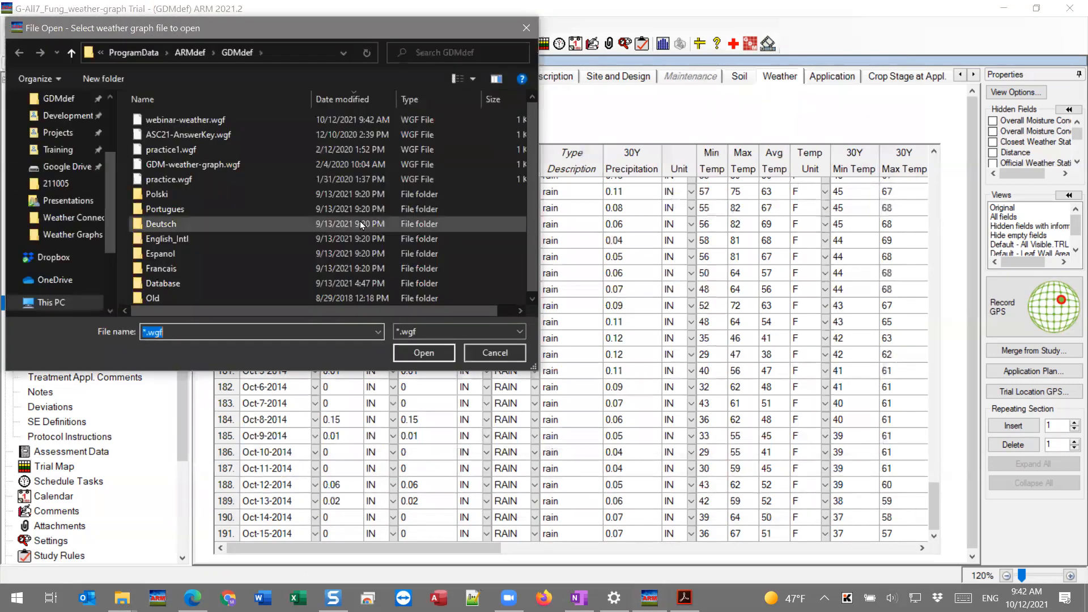
click(168, 121)
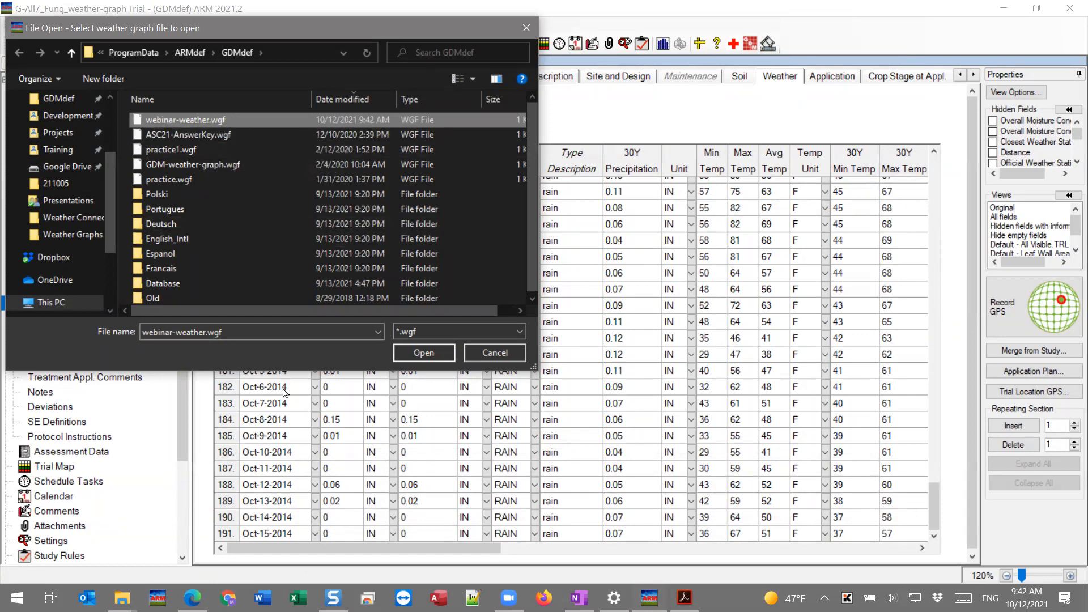
click(420, 352)
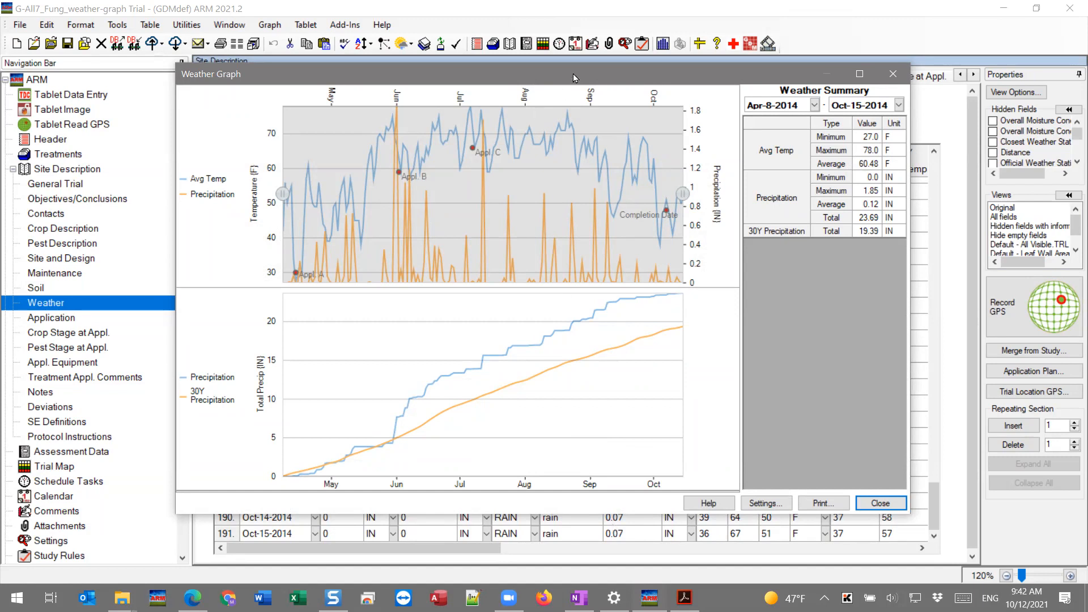
Review the settings of the loaded webinar-weather graph and regenerate the weather graph from them
drag(573, 77, 574, 72)
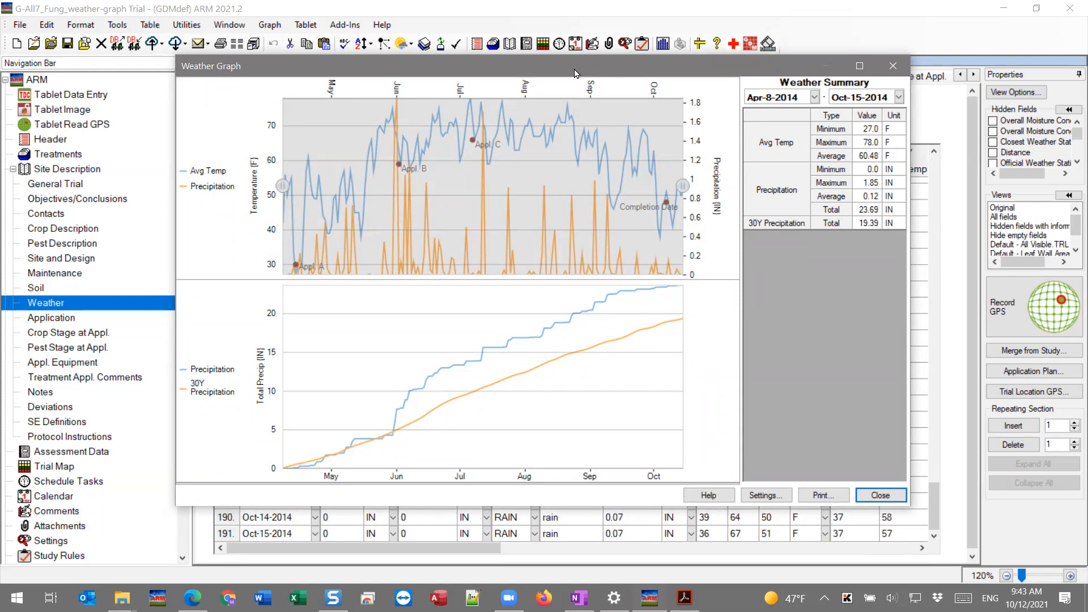
click(772, 496)
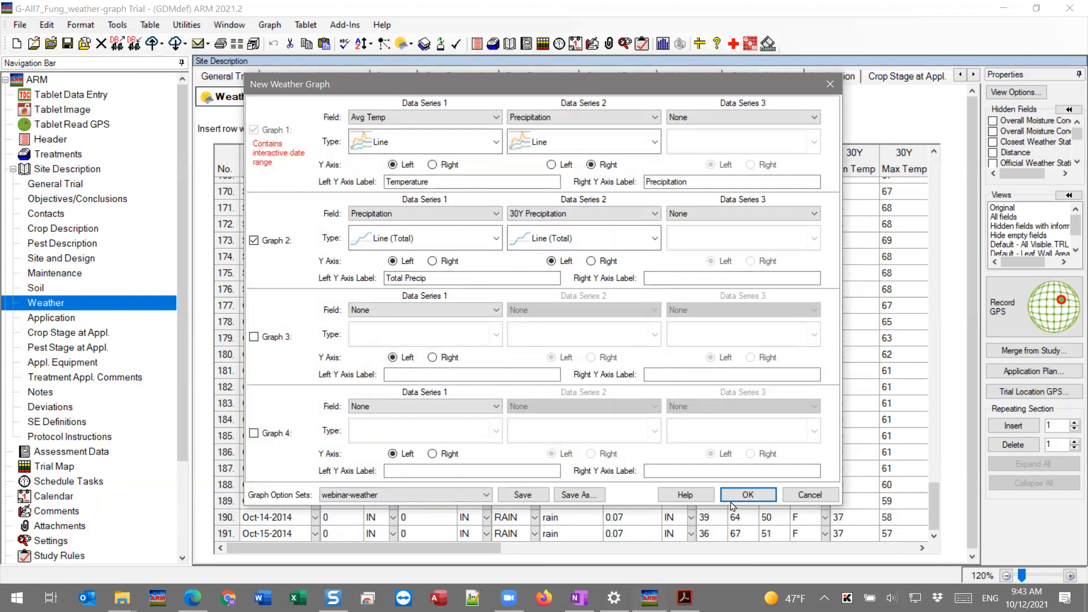
click(748, 495)
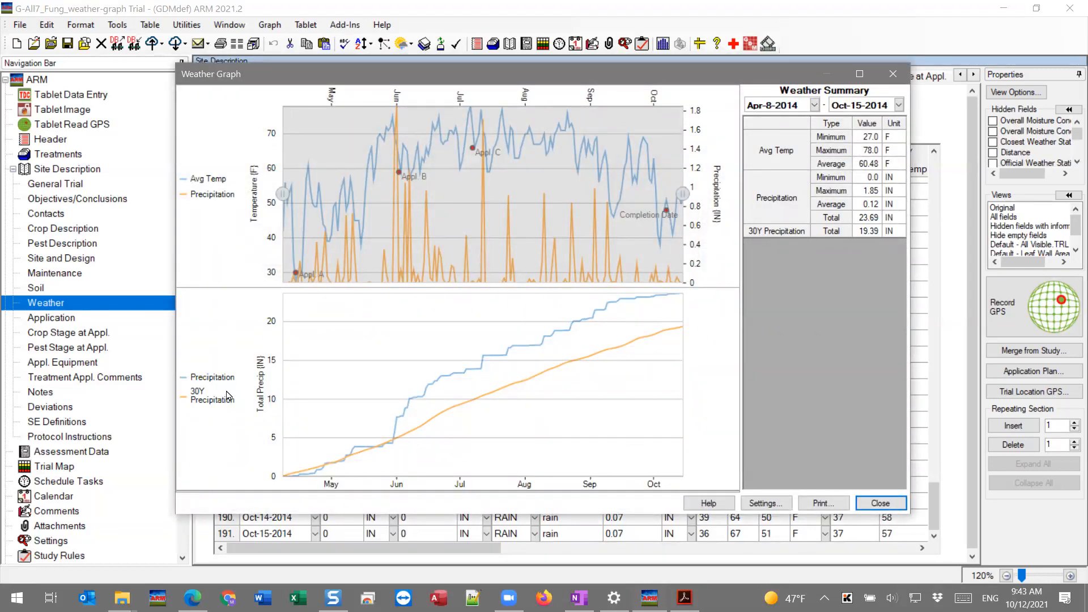
Narrow the weather graph's date range to Apr-14-2014 through Oct-8-2014
mouse_move(443, 412)
drag(682, 194, 671, 198)
drag(283, 195, 294, 200)
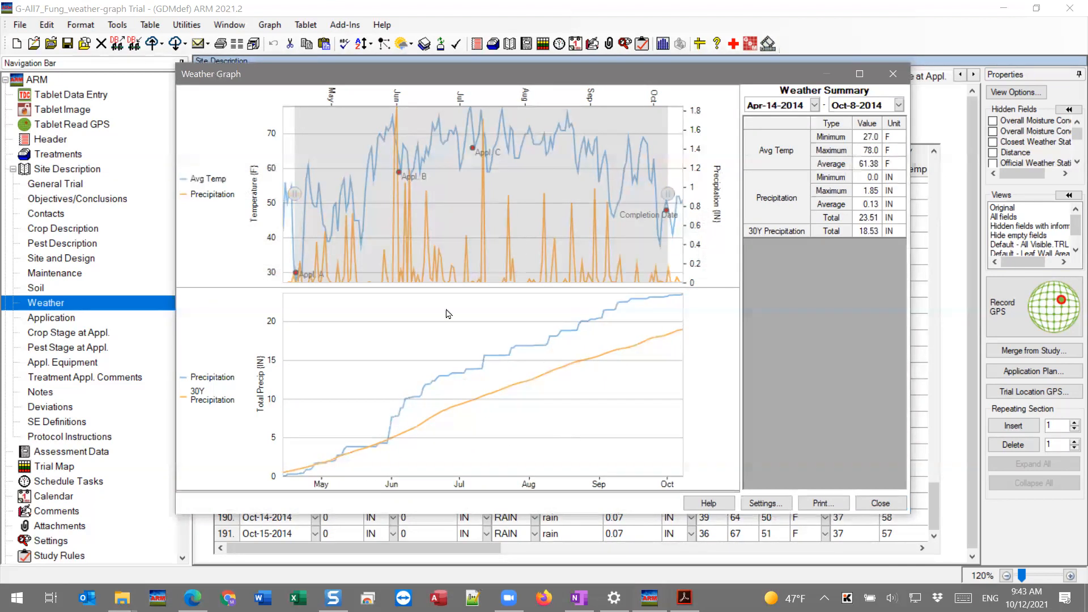
Copy the total precipitation graph and paste it into a new blank Word document
right_click(585, 389)
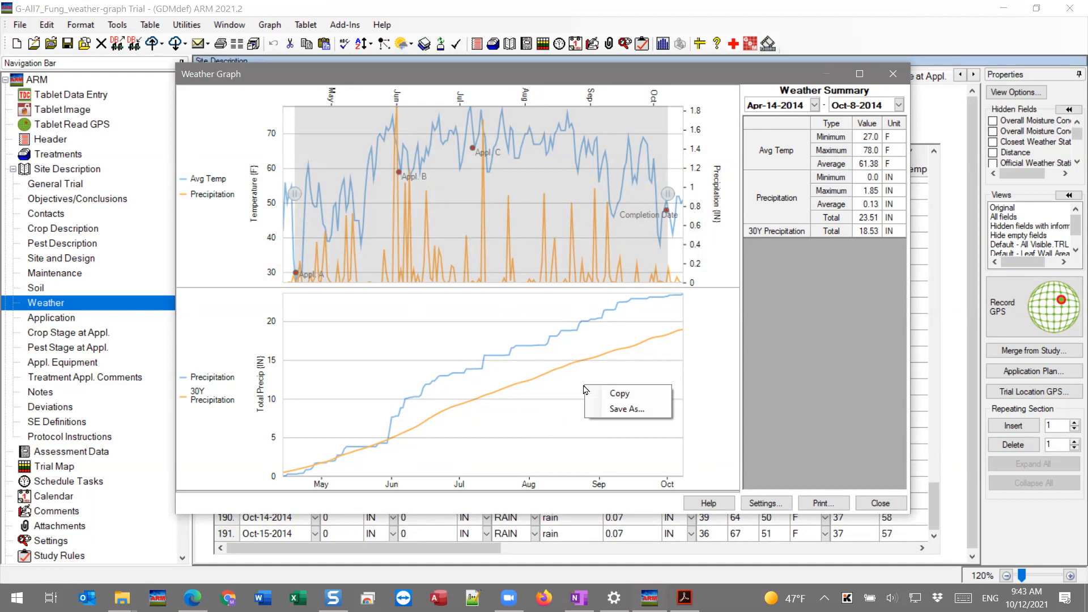
right_click(506, 361)
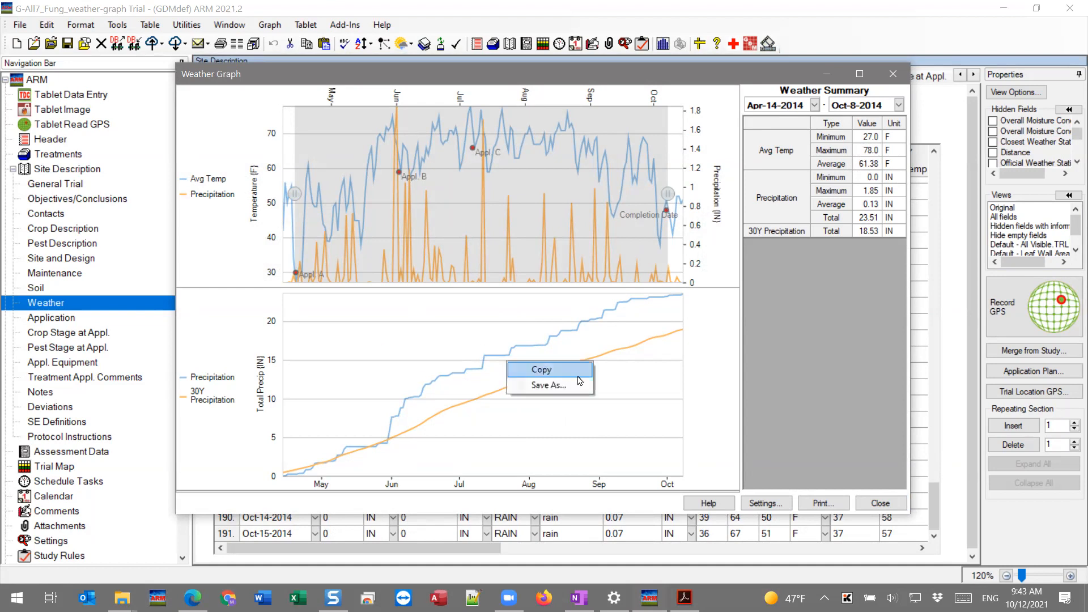
click(559, 371)
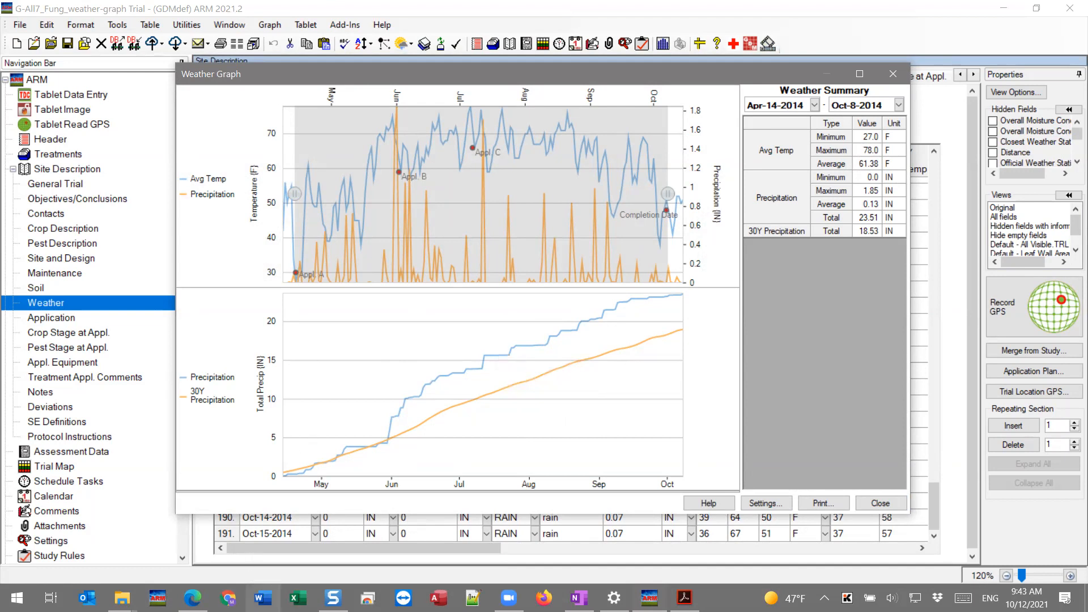
click(262, 598)
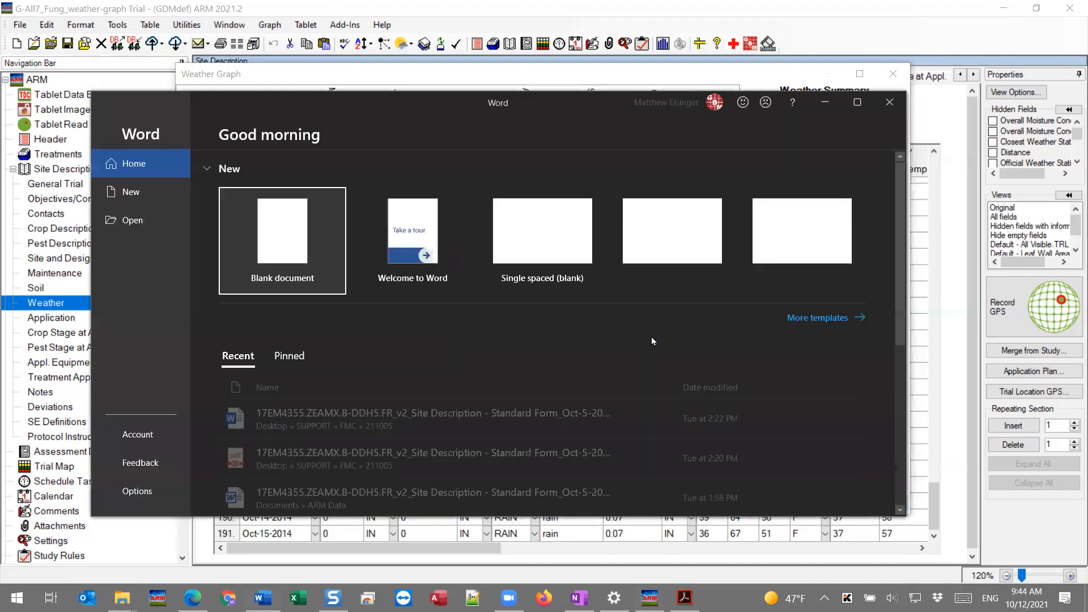
click(282, 244)
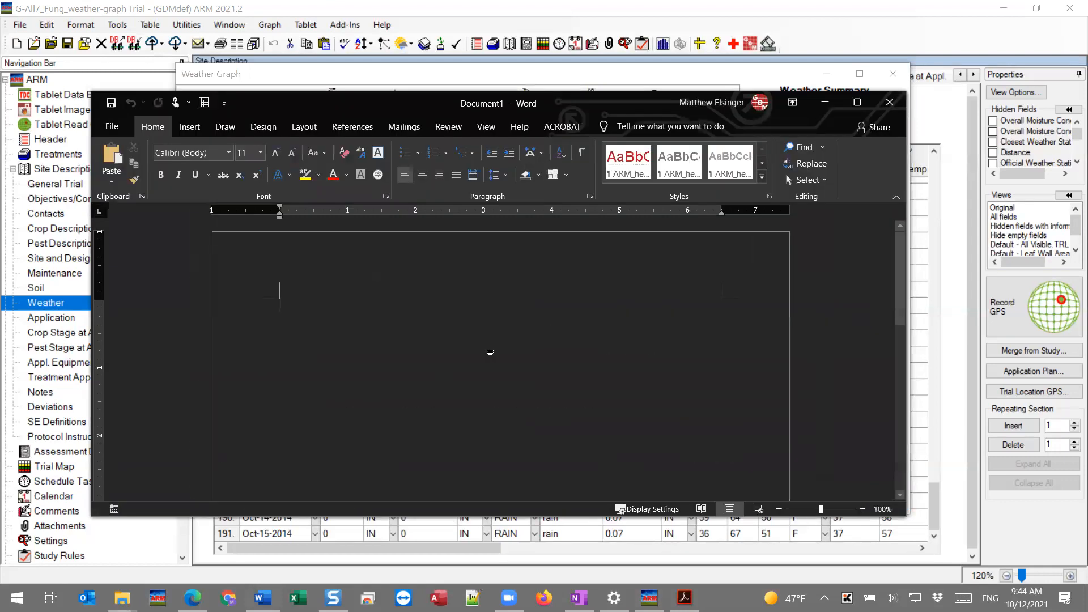
key(ctrl+v)
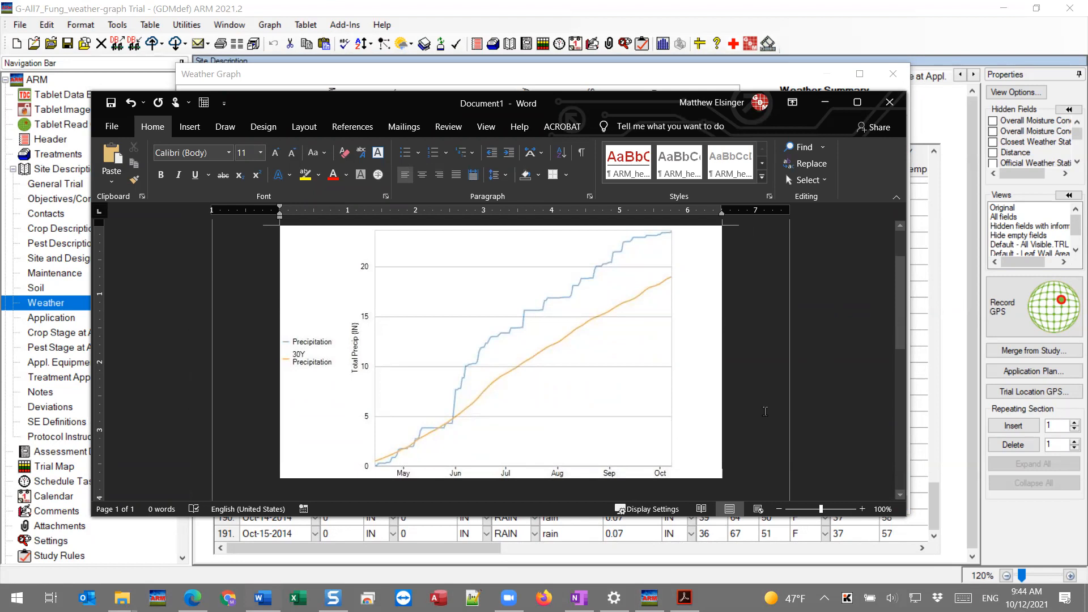
Undo the paste, insert the copied precipitation graph again through the paste options, and select it
scroll(756, 391, down, 1)
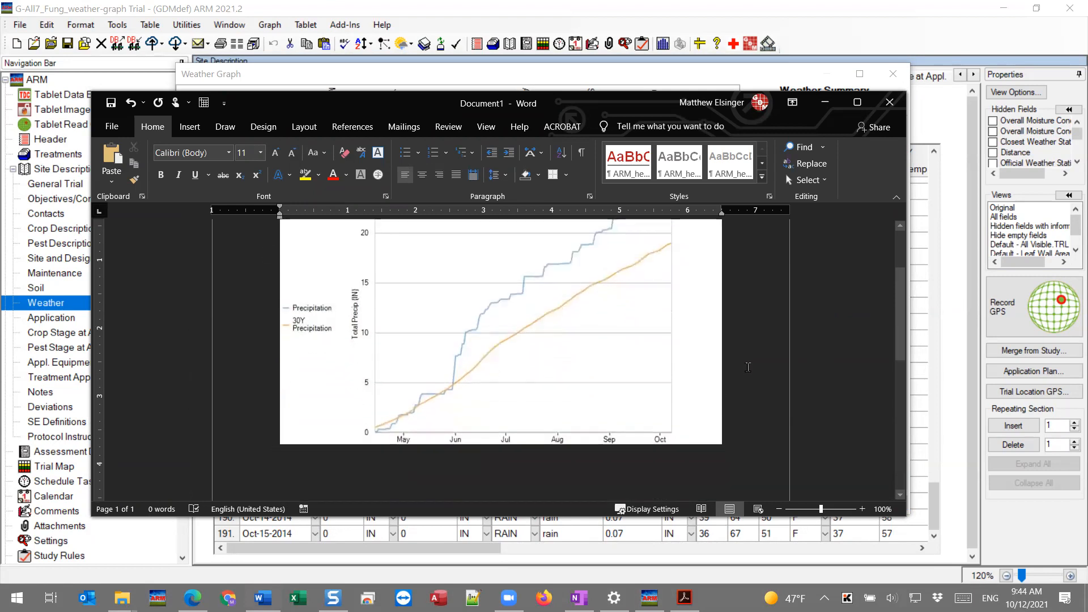
key(ctrl+z)
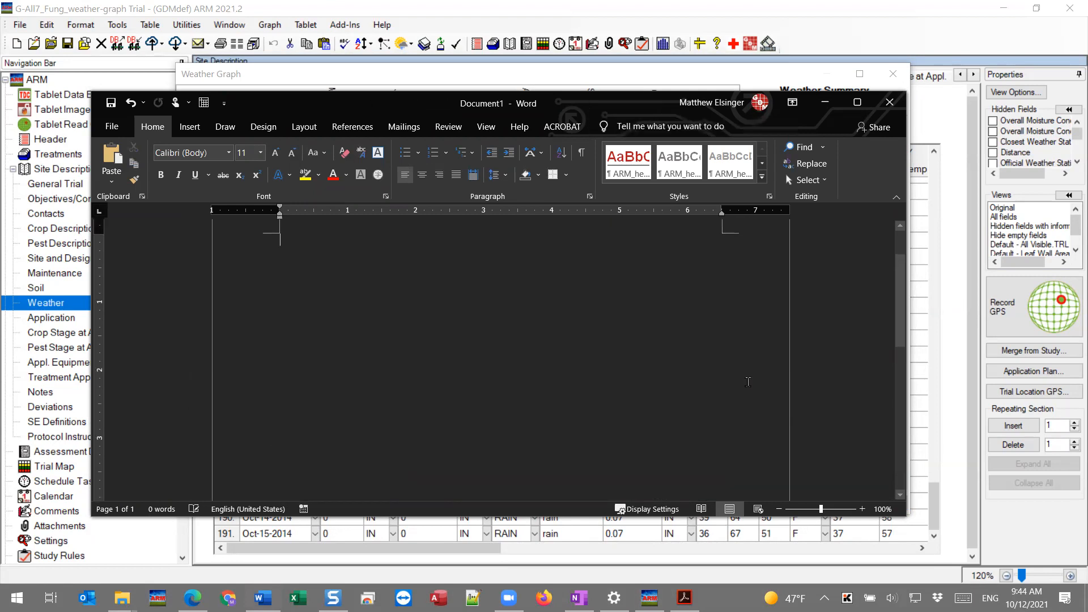
right_click(440, 321)
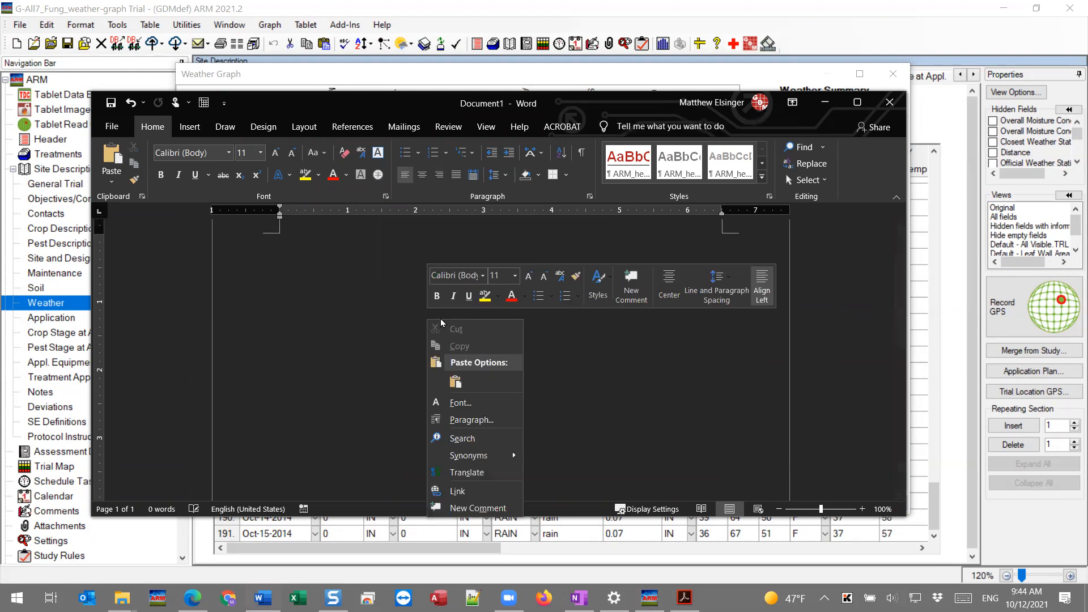
click(455, 382)
click(647, 427)
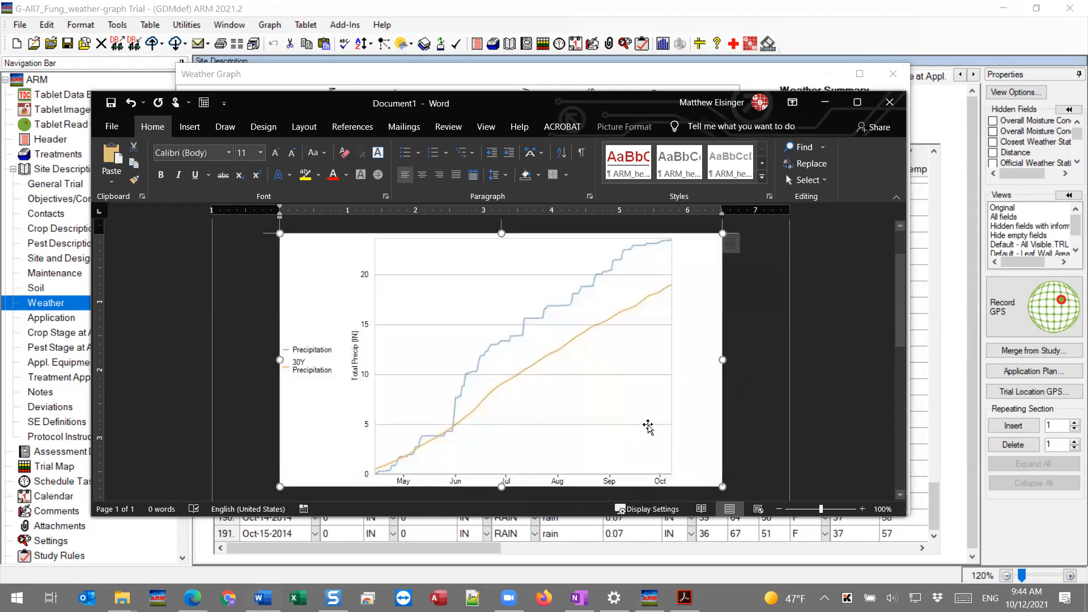
Enlarge the pasted graph slightly past the page's right margin, deselect it, and minimise the Word window
drag(723, 496, 618, 426)
key(ctrl+z)
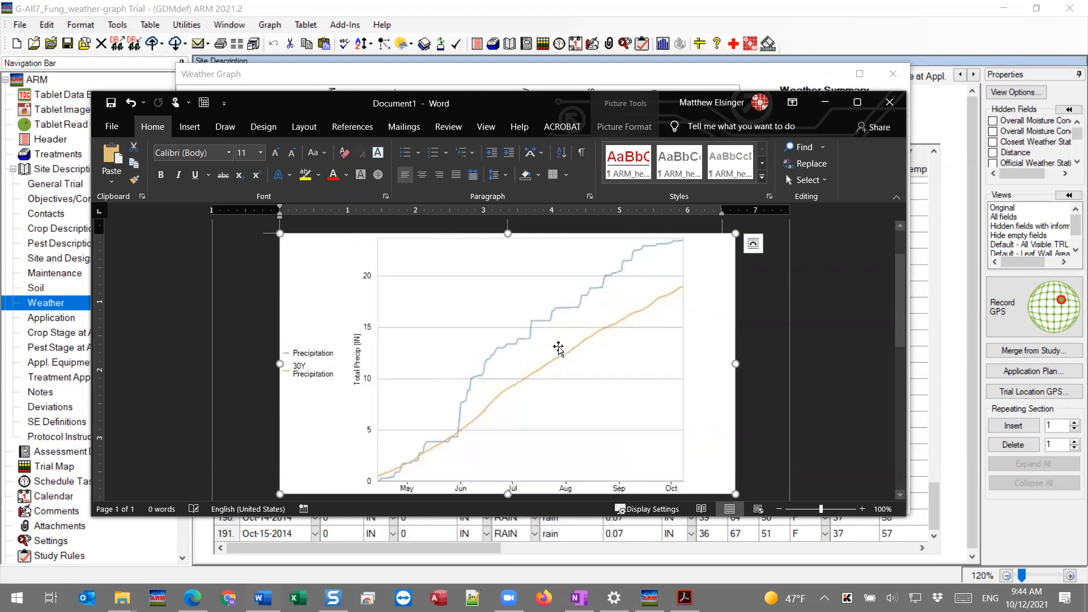
click(754, 382)
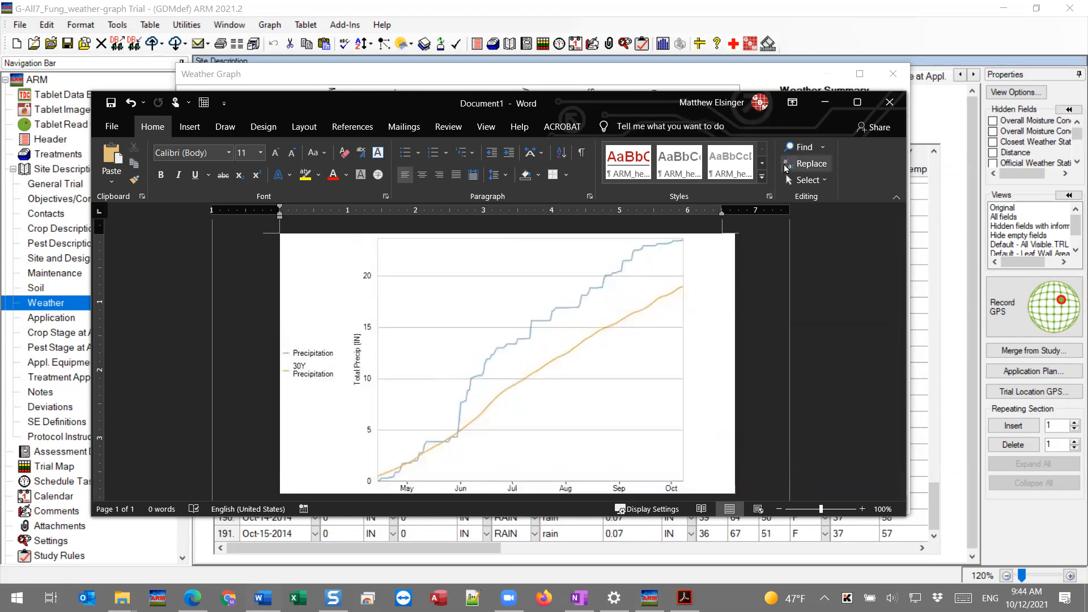
click(825, 104)
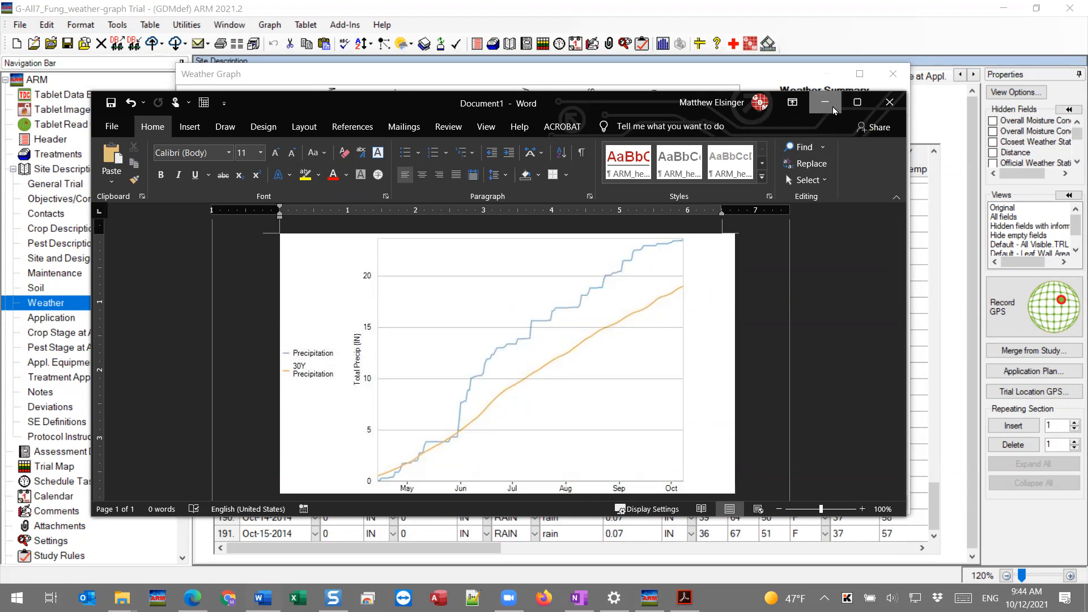
Examine the image formats available for saving the total precipitation graph, then leave the export options without exporting
right_click(602, 349)
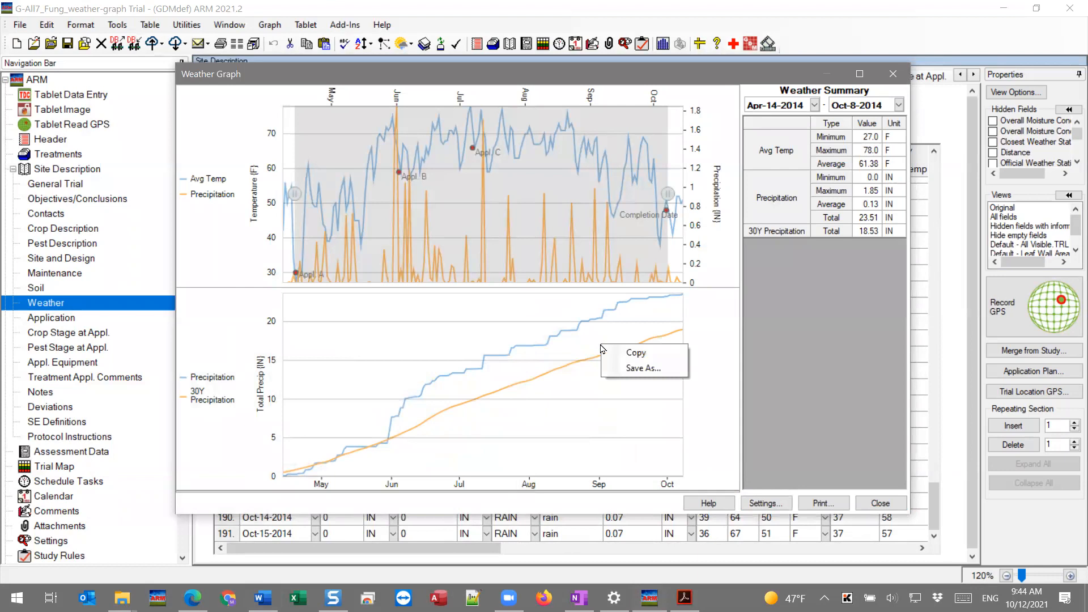
click(631, 373)
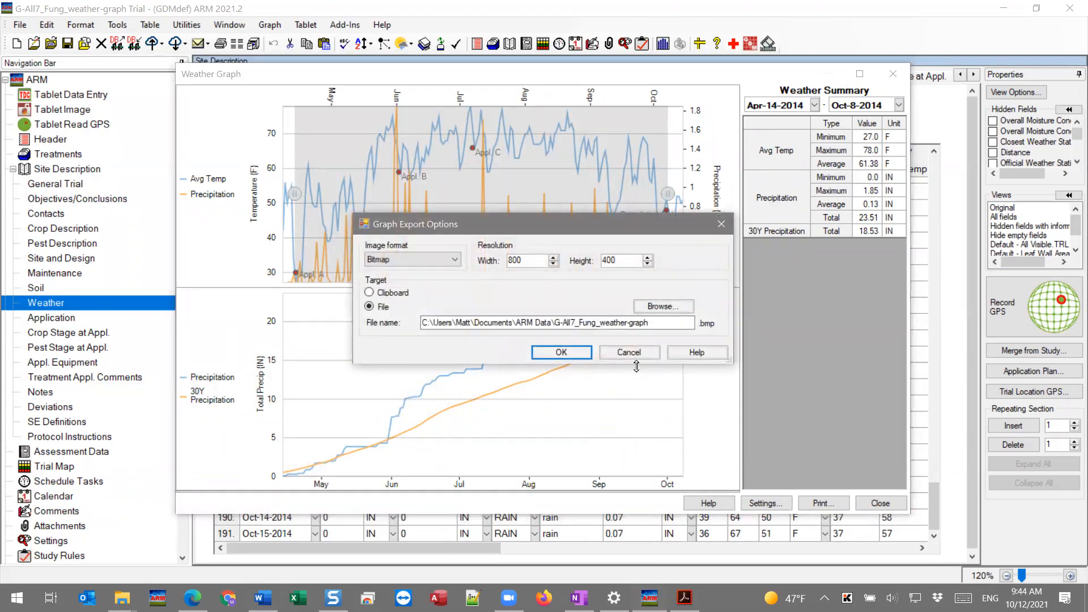
click(430, 263)
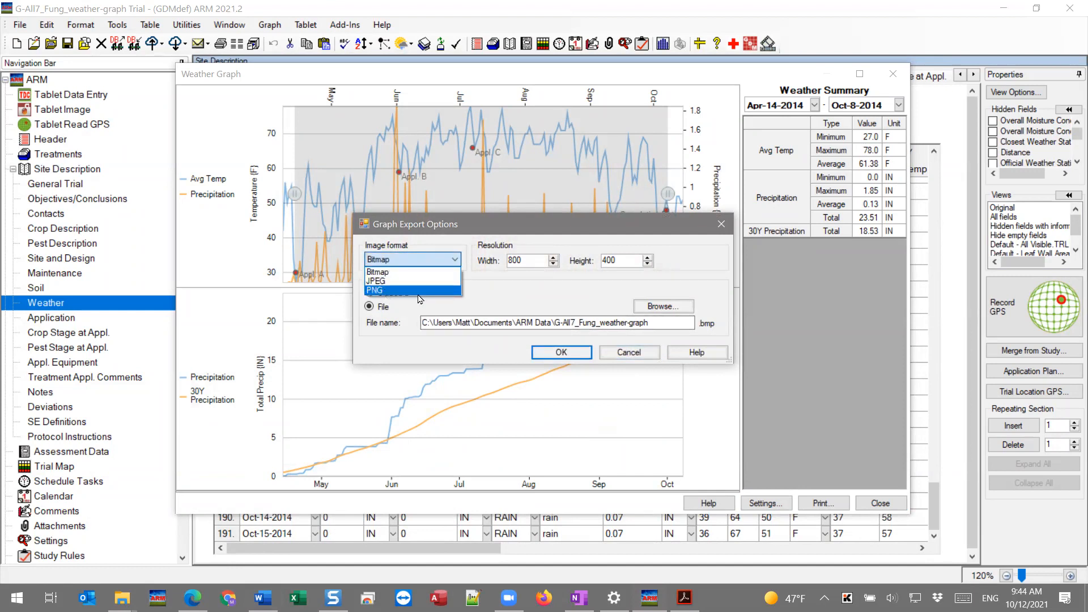
click(509, 289)
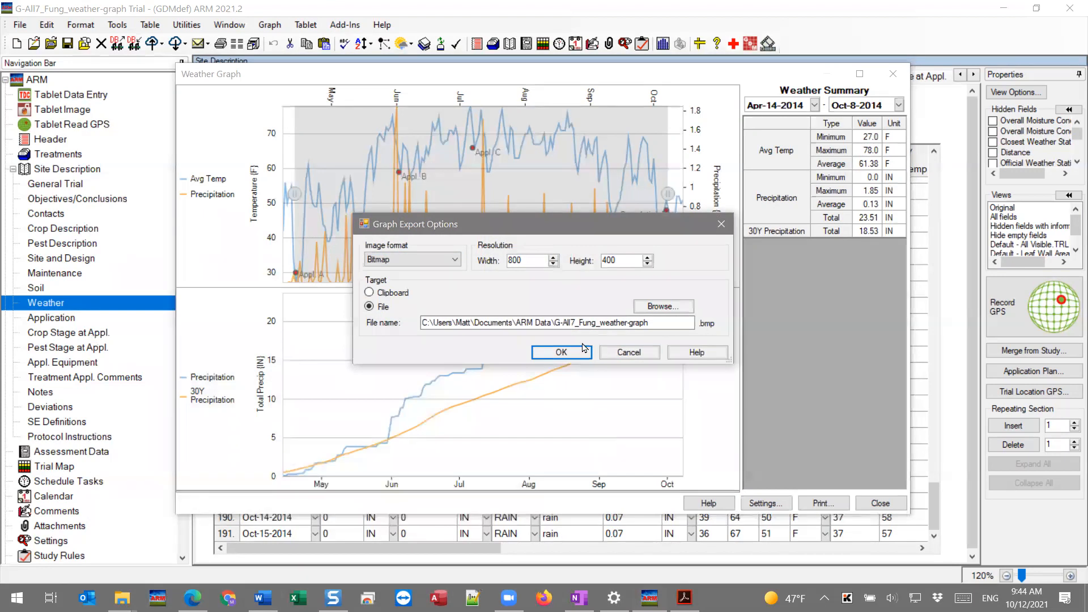
click(645, 353)
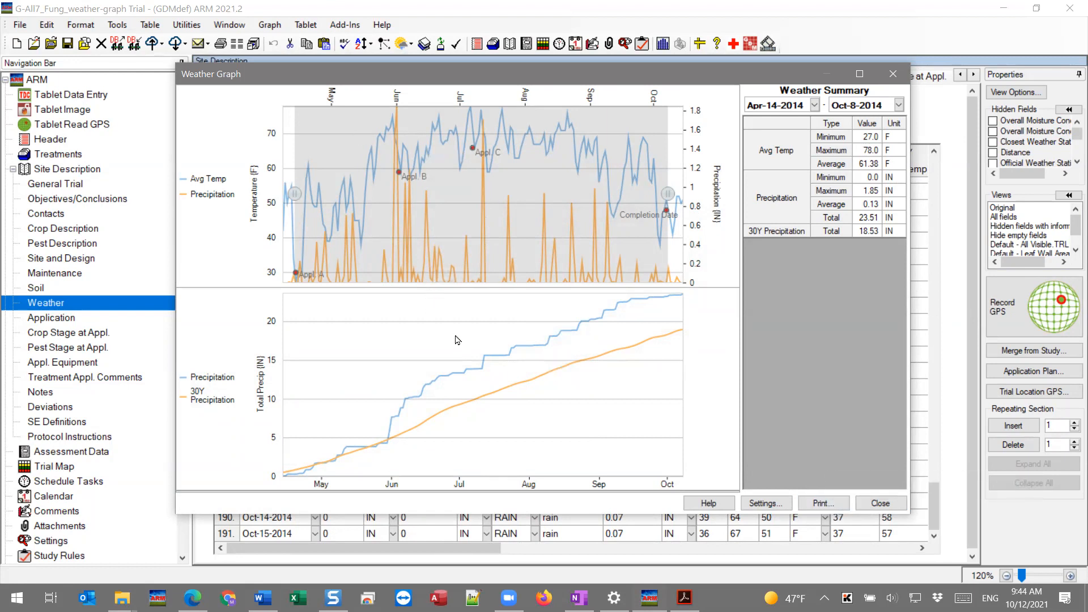
Shift the weather graph's date range to Apr-11-2014 through Oct-4-2014 and open the print preview of the weather report
drag(406, 135, 404, 137)
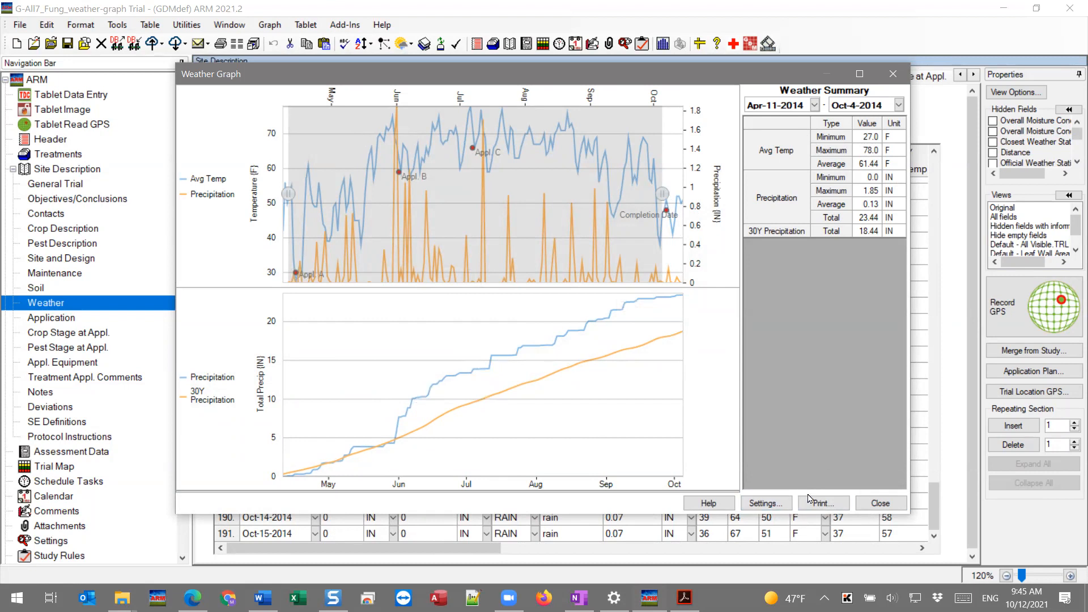
click(825, 504)
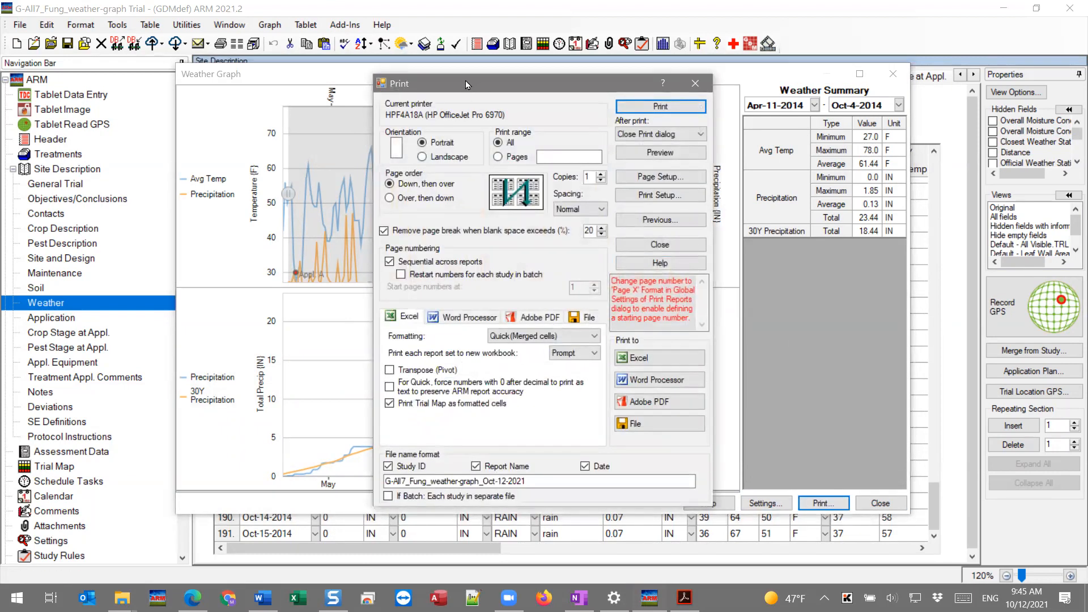
click(666, 154)
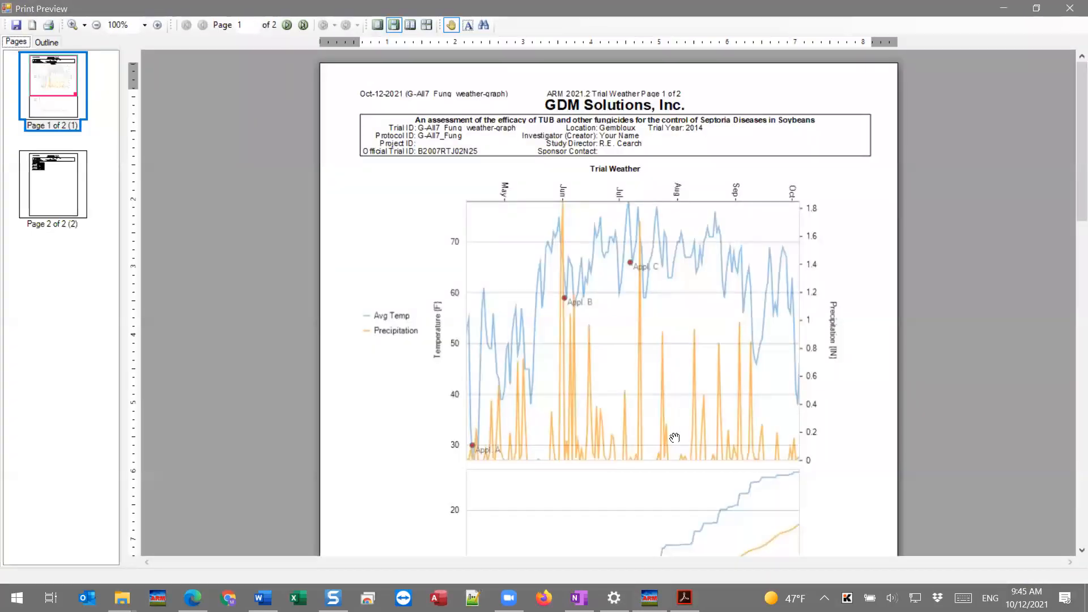
Examine the graphs and the weather summary page in the print preview, then close the preview and the print dialog
drag(675, 437, 682, 286)
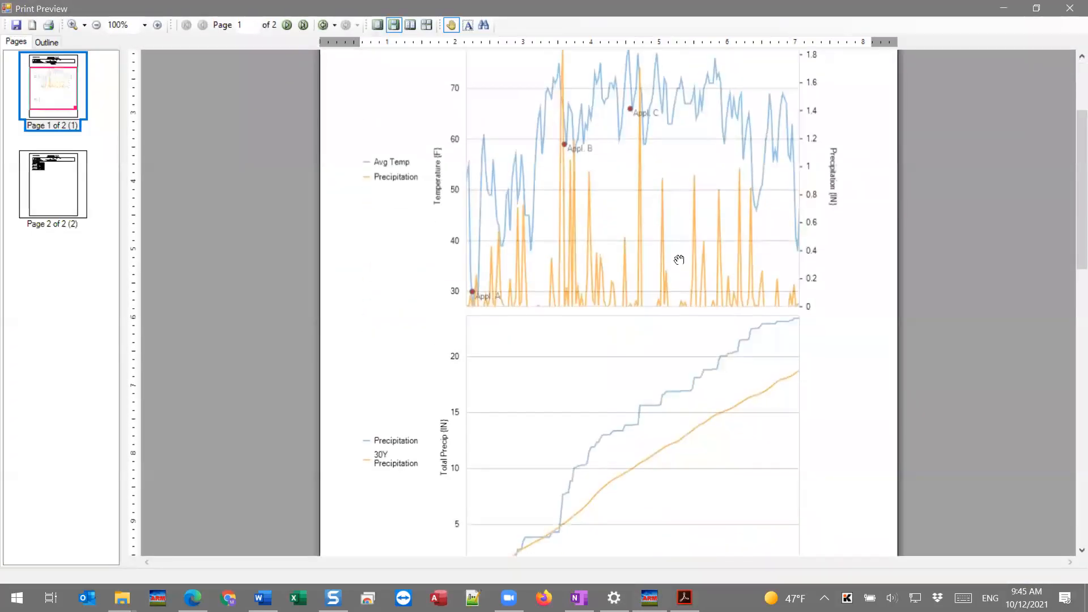
drag(618, 167, 612, 320)
drag(609, 483, 606, 282)
drag(600, 422, 608, 286)
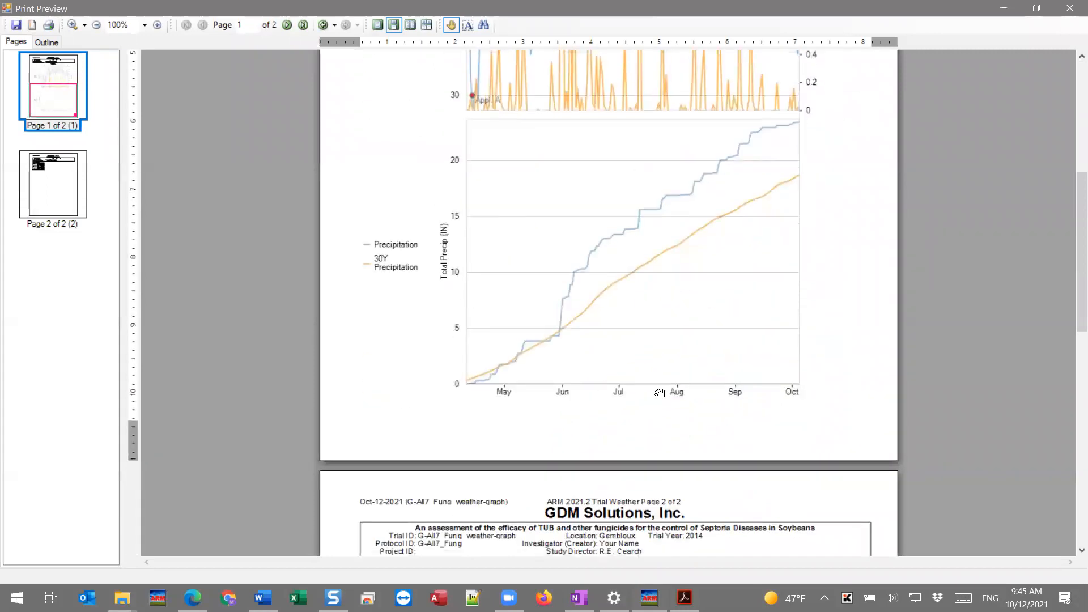
scroll(666, 354, down, 5)
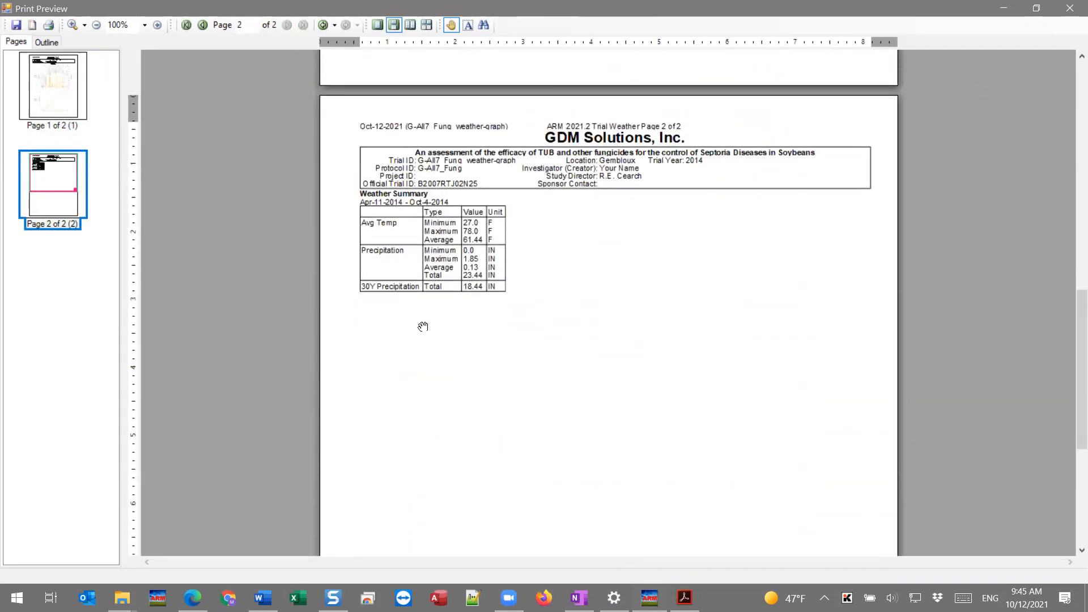
drag(556, 454, 593, 195)
scroll(594, 195, up, 12)
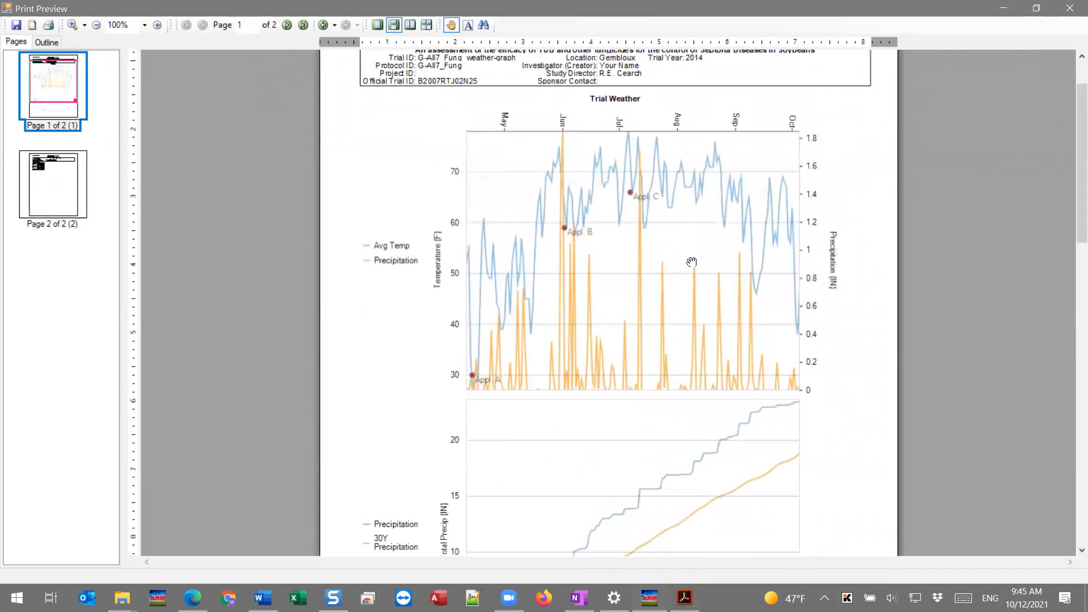
scroll(581, 406, down, 1)
scroll(582, 407, up, 3)
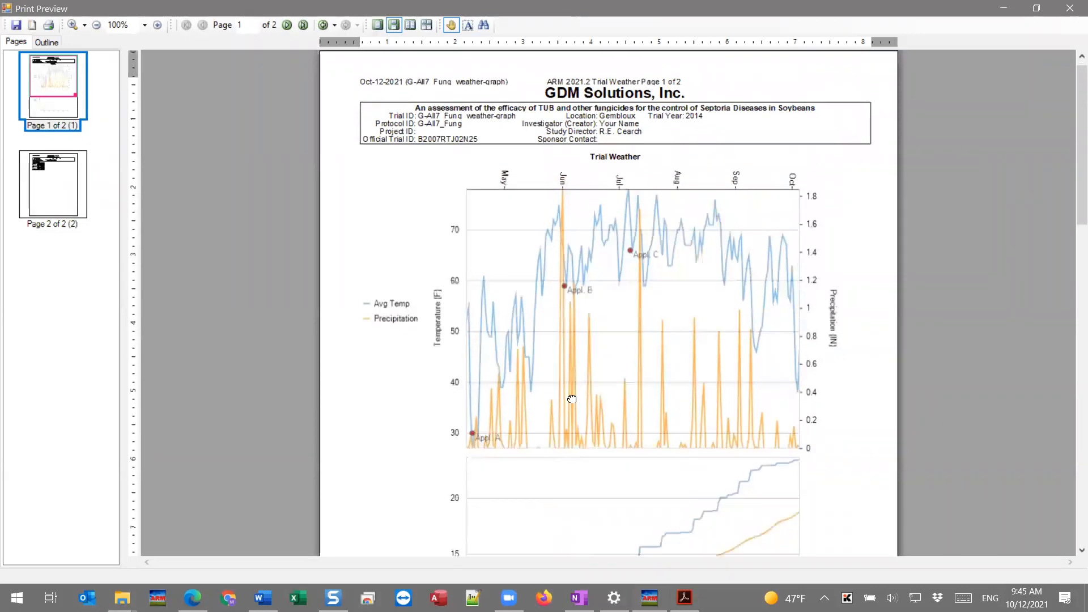
scroll(574, 353, down, 7)
scroll(561, 320, down, 3)
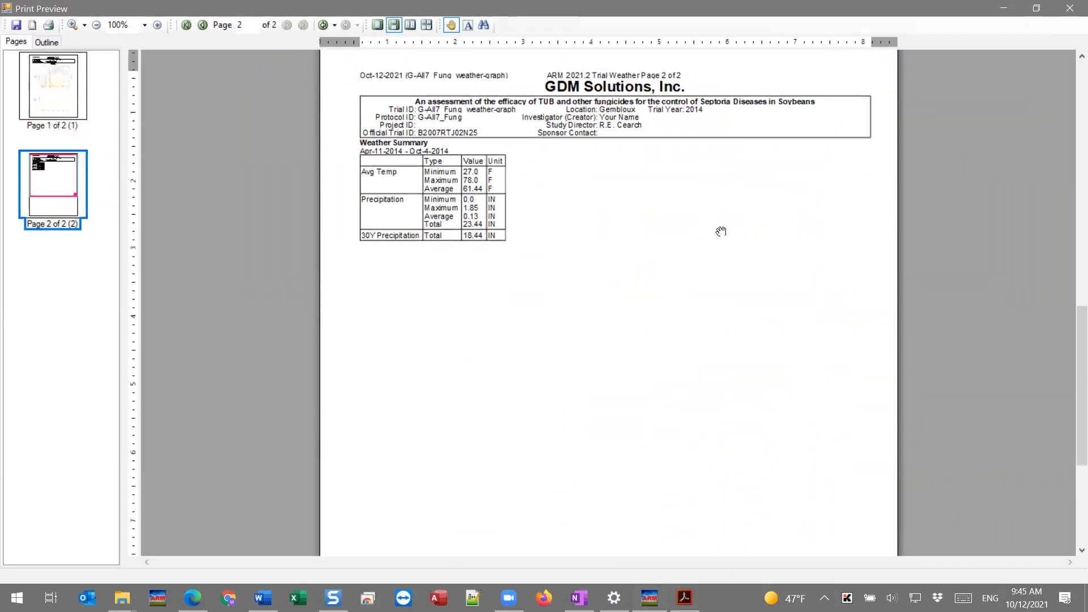
click(1070, 8)
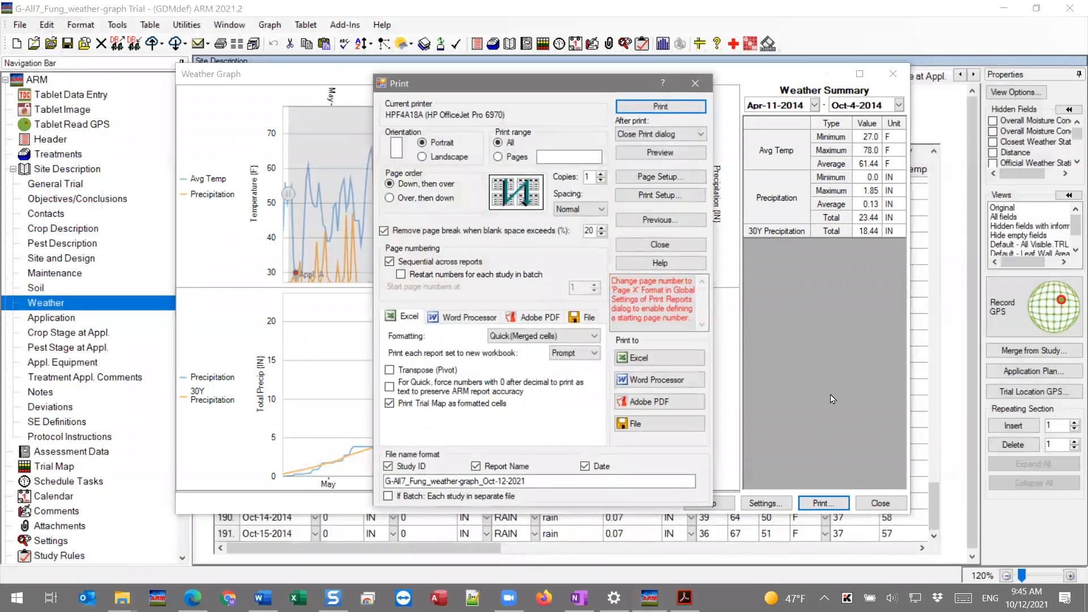
click(696, 85)
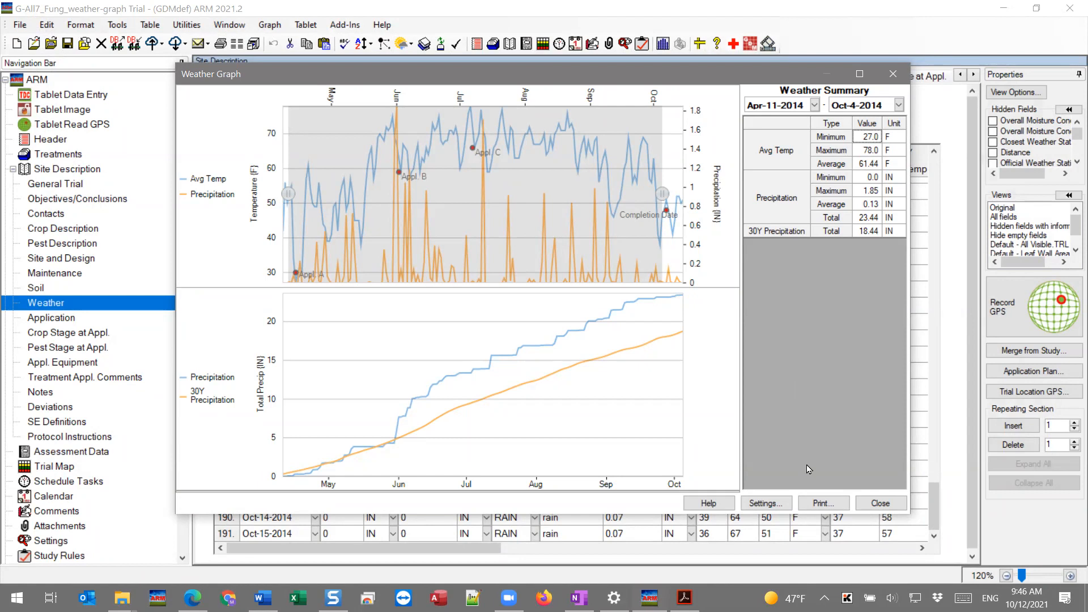
Enable Graph 3 in the weather graph settings with Max Temp as its first data series, shown as Bar, and draw the graphs
click(770, 501)
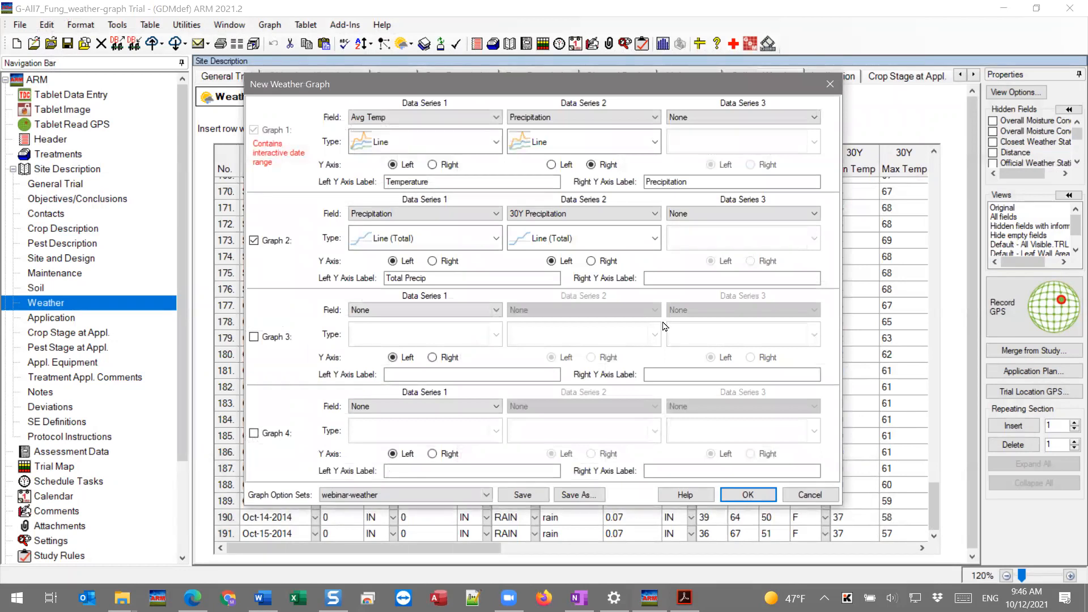
drag(554, 89, 542, 78)
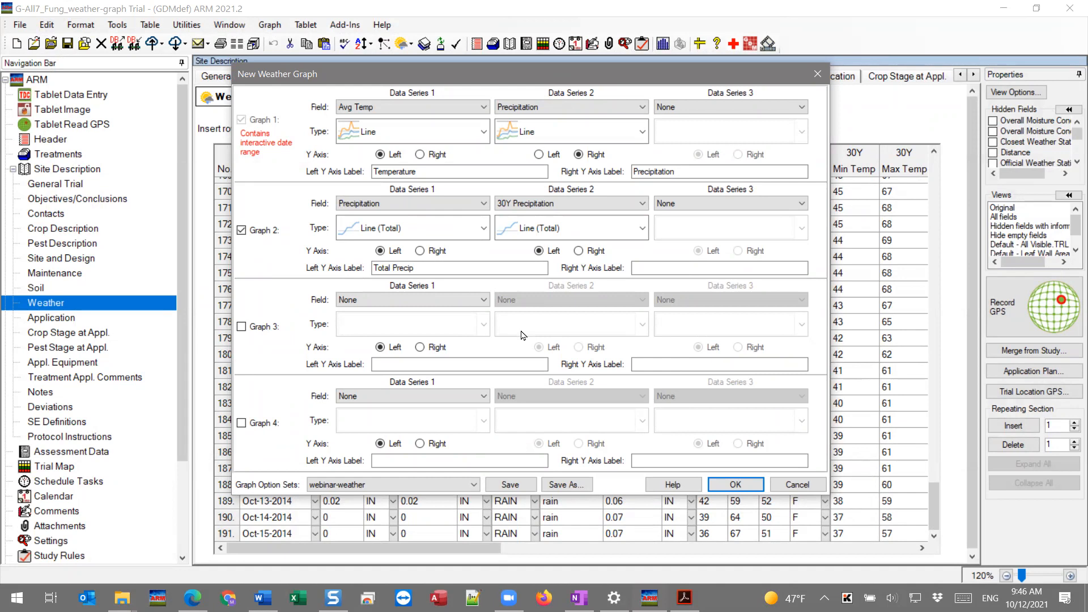
click(261, 328)
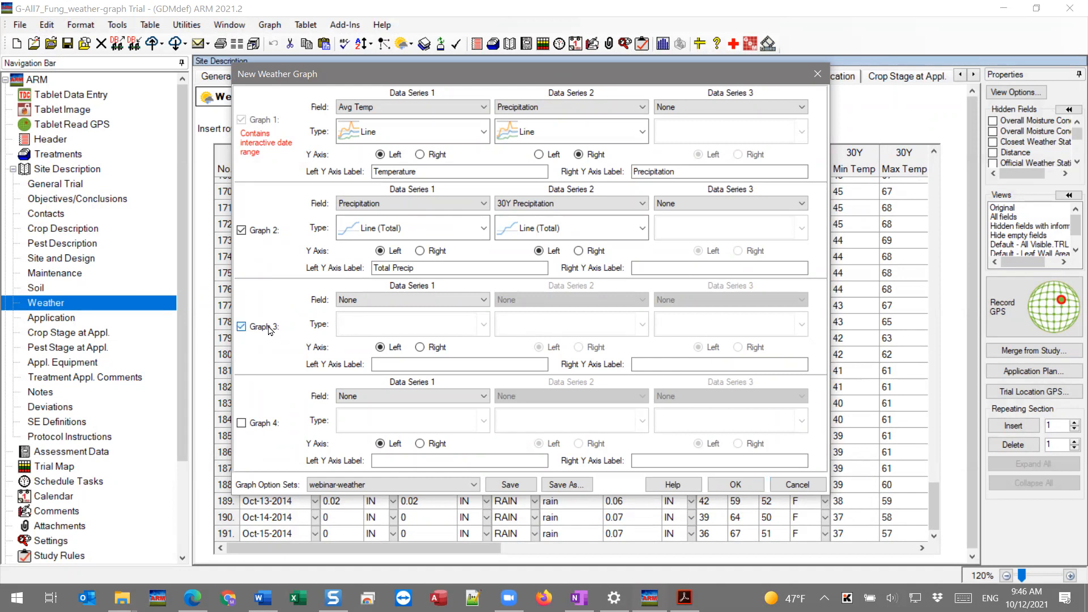
click(407, 302)
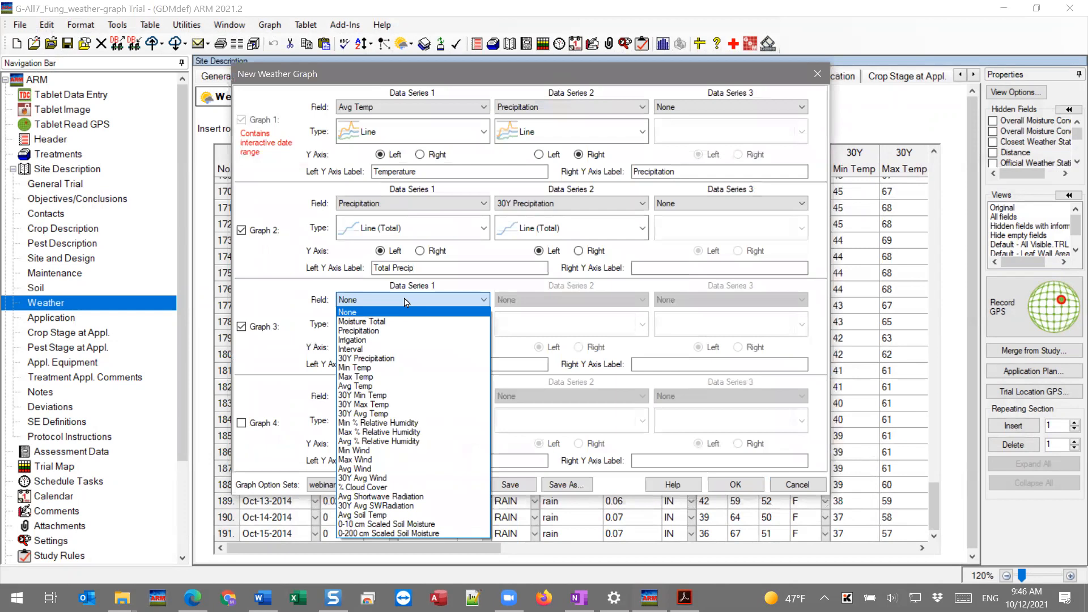
click(363, 367)
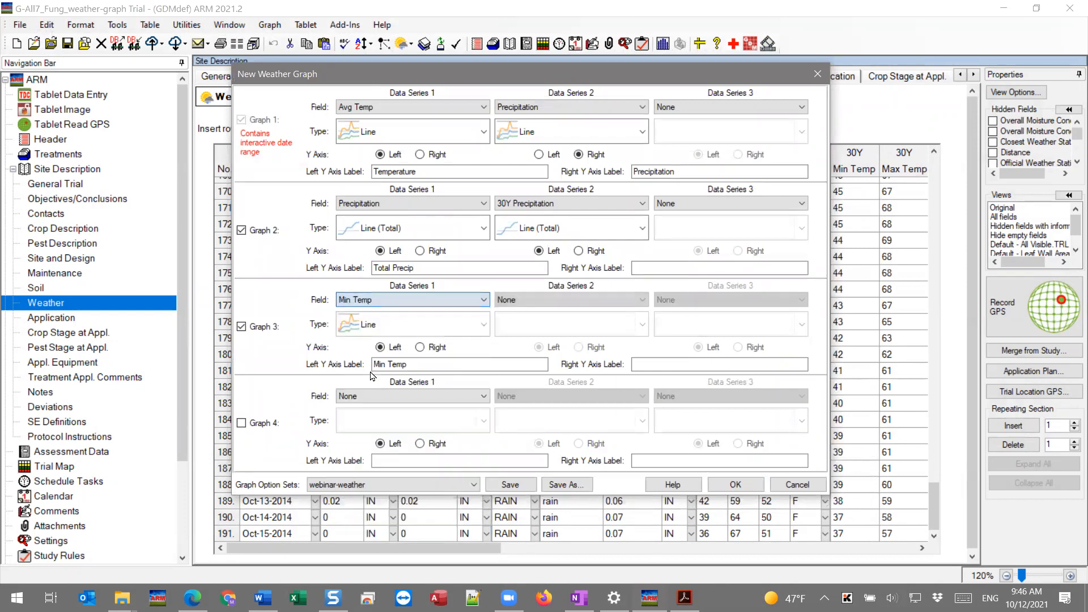
click(409, 299)
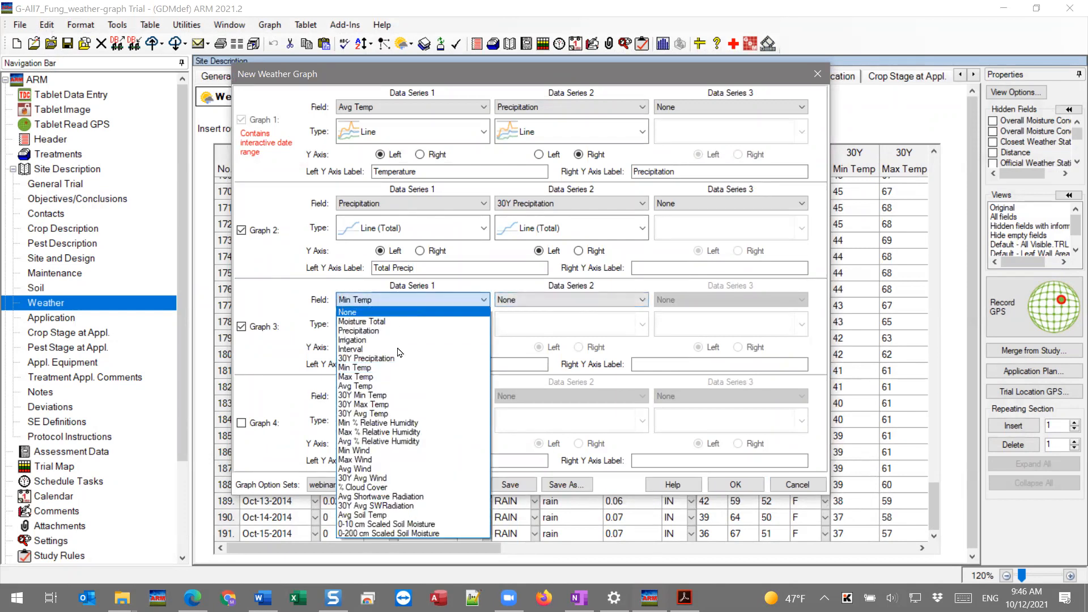
click(348, 378)
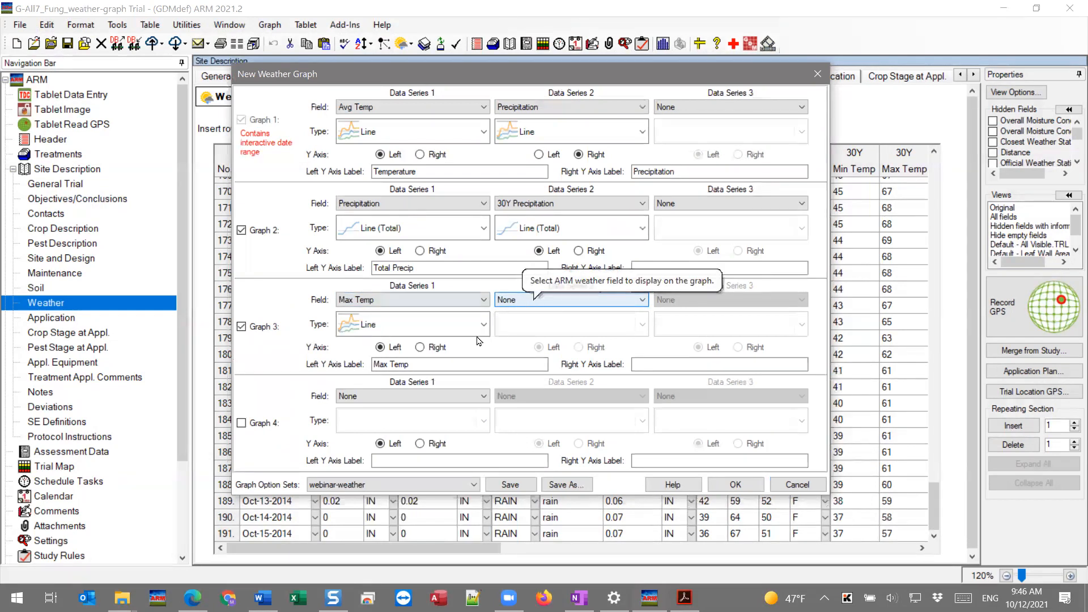
click(442, 324)
click(365, 374)
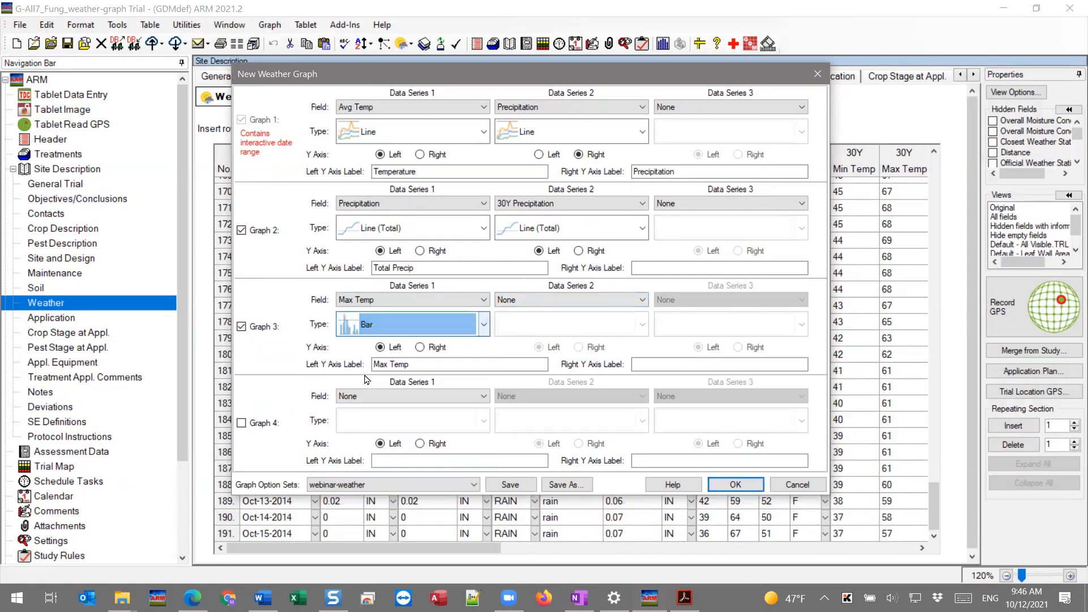
click(735, 485)
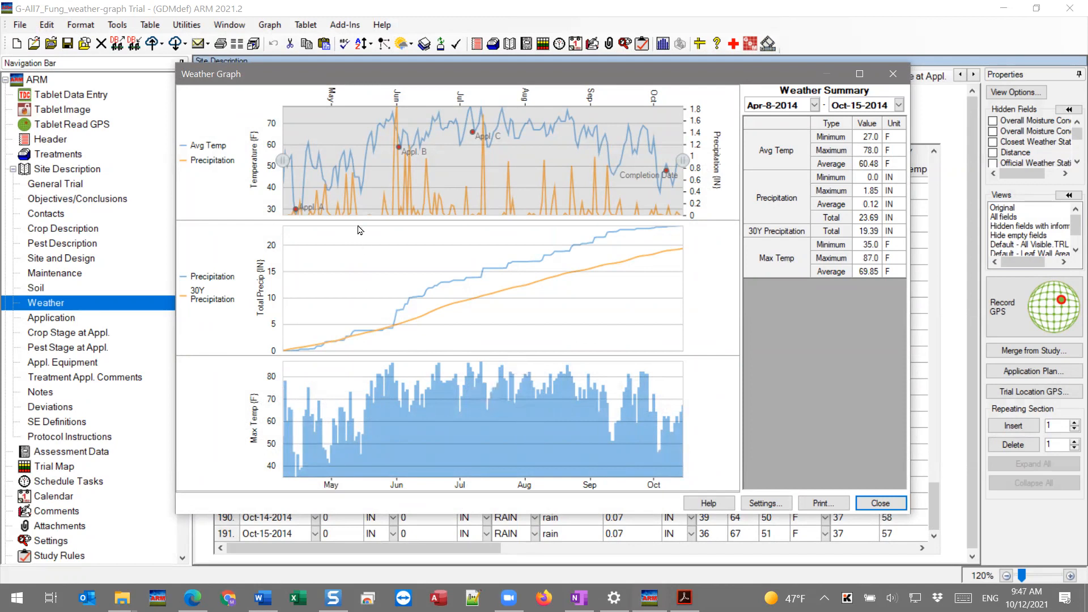
Narrow the date range to Jun-15-2014 through Jul-29-2014 to examine the daily bars, then widen it to Apr-8-2014 through Oct-13-2014
drag(284, 162, 418, 162)
drag(681, 164, 526, 161)
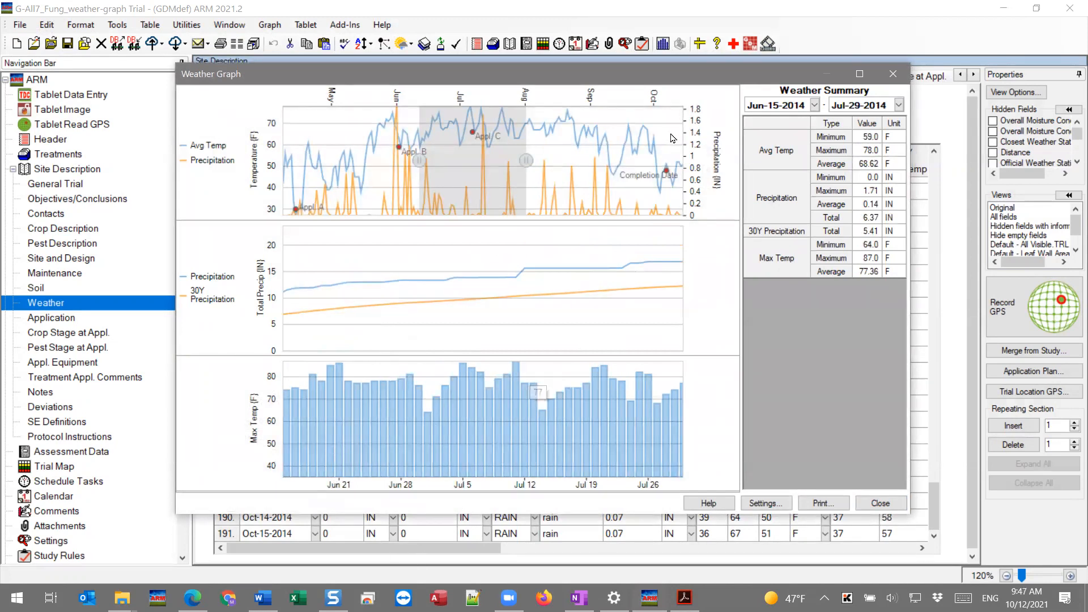
drag(526, 161, 679, 162)
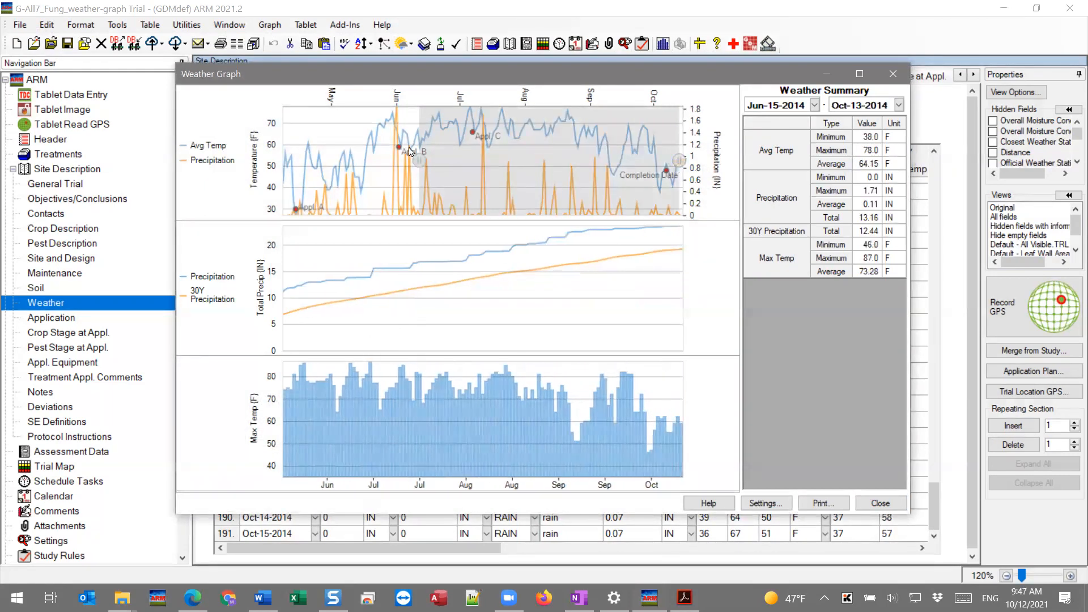
drag(418, 170, 283, 161)
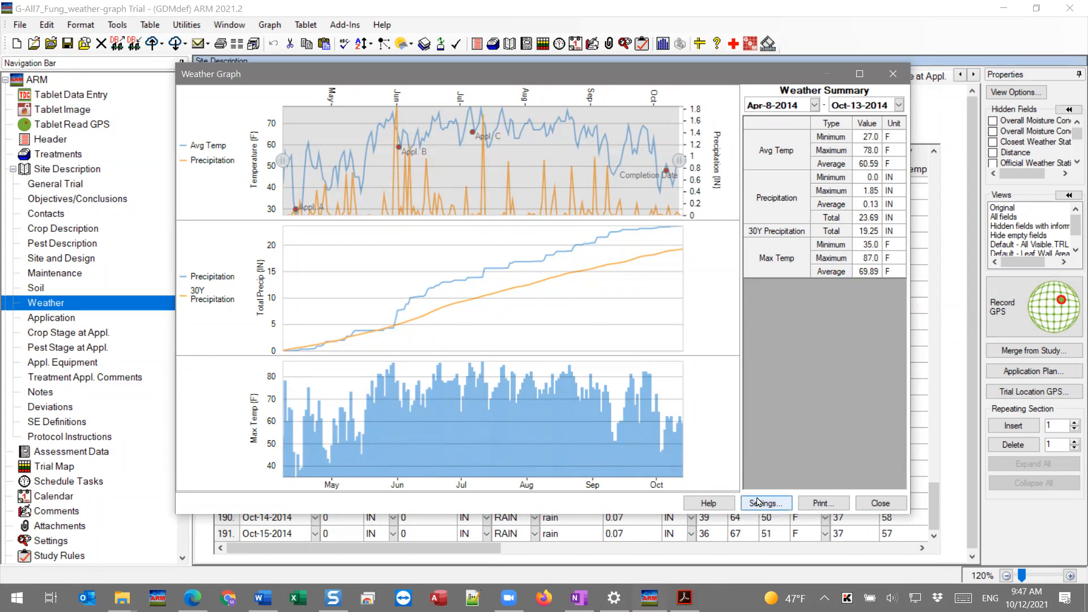
Add Min Temp as the second data series of Graph 3 in the graph settings and set its type to Bar
click(745, 501)
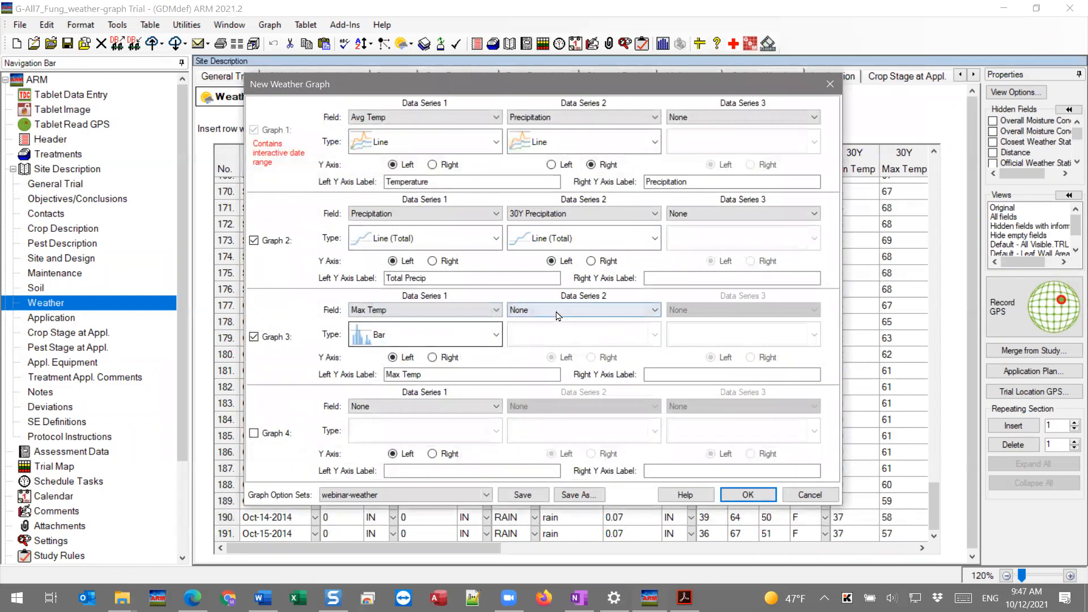
click(560, 312)
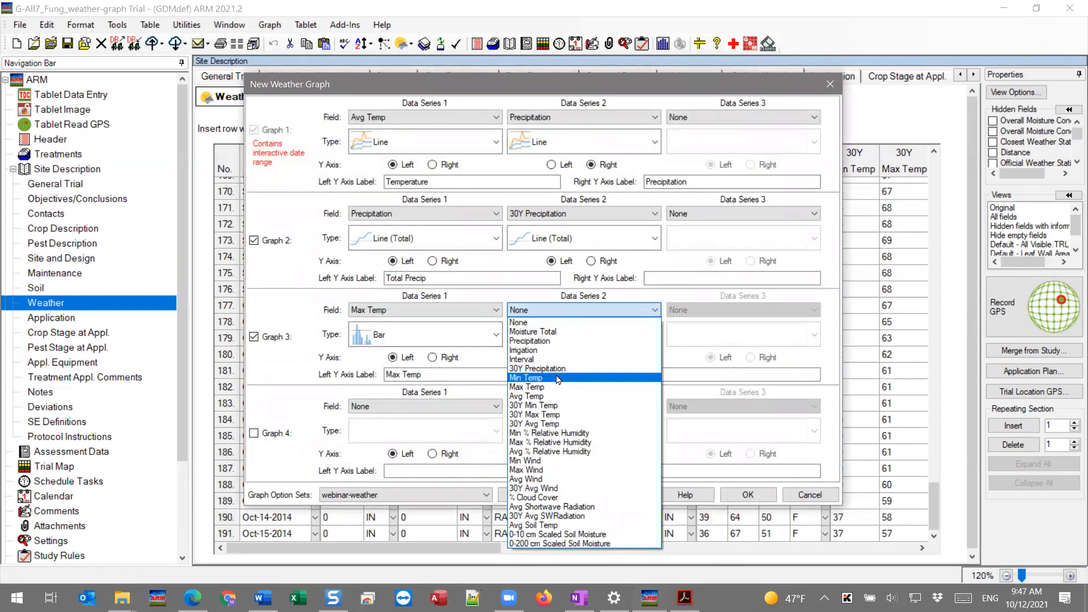
click(556, 377)
click(558, 336)
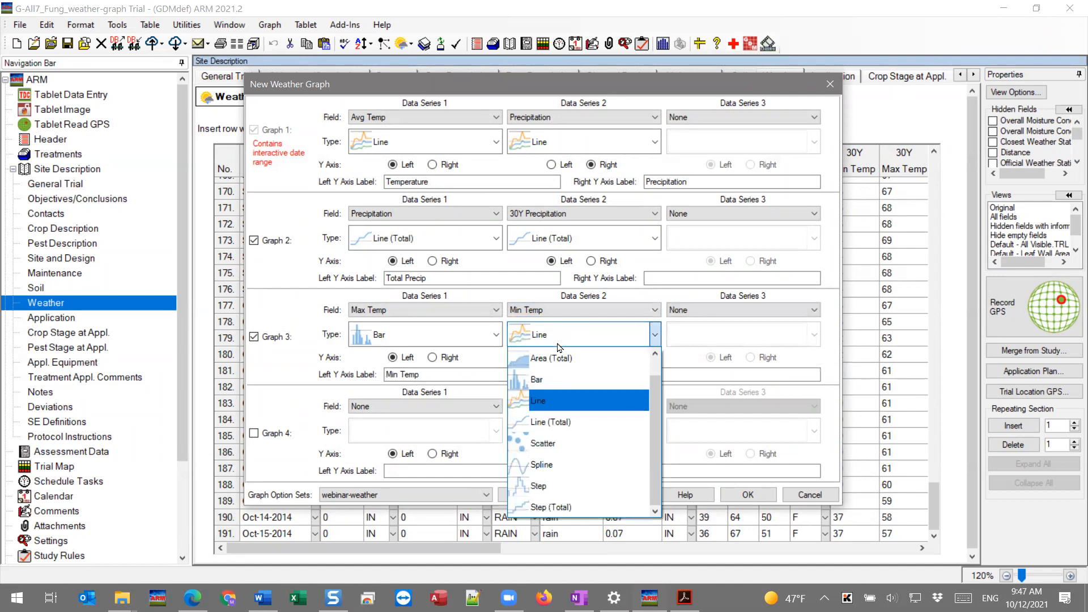
click(557, 380)
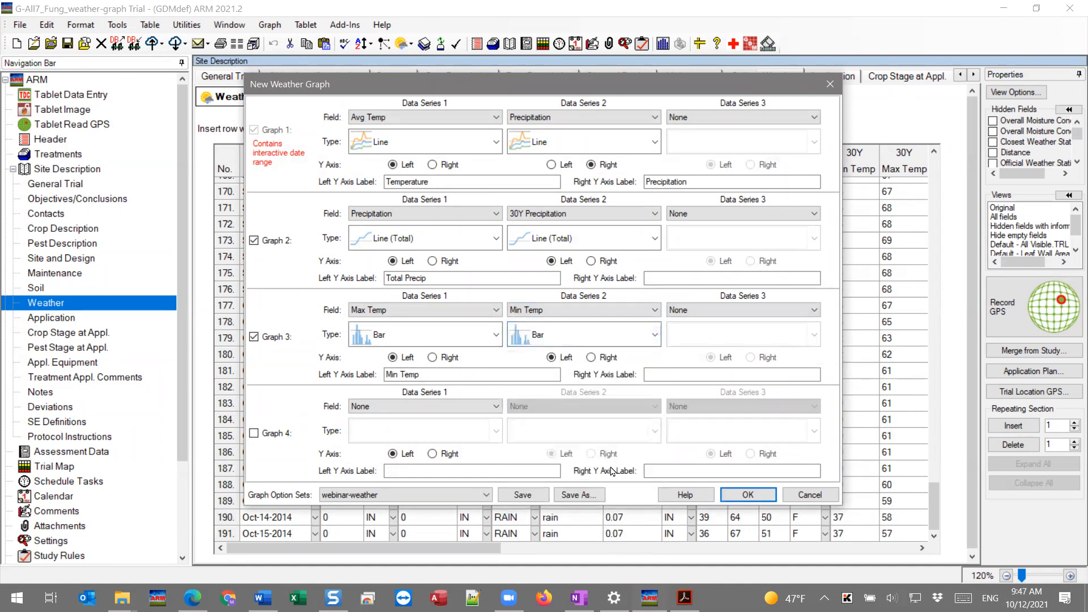
Change Graph 3's left Y axis label to Temp and apply the graph settings
double_click(392, 374)
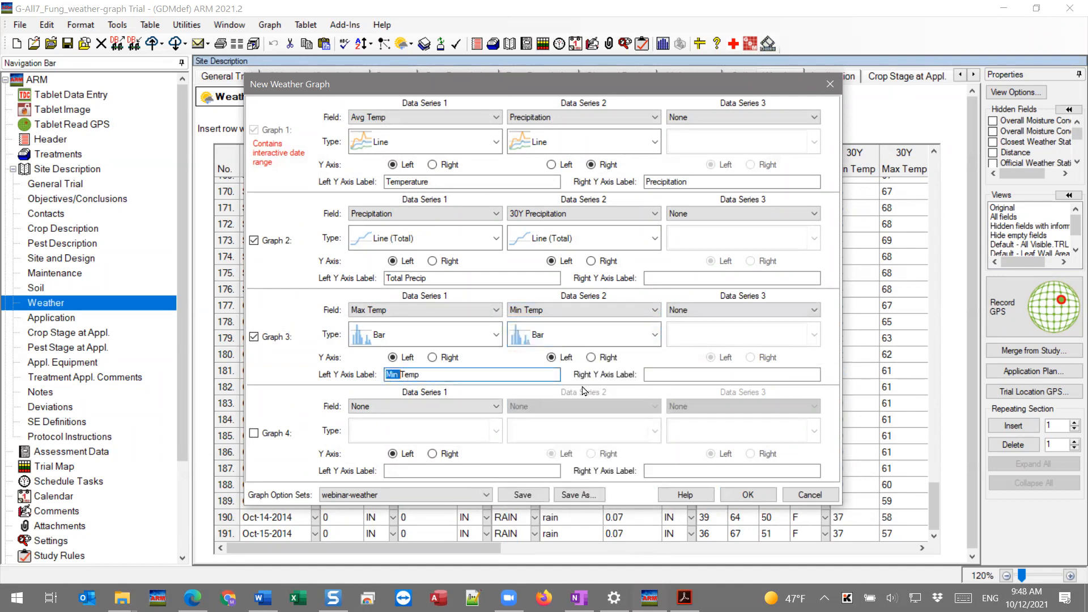
key(BackSpace)
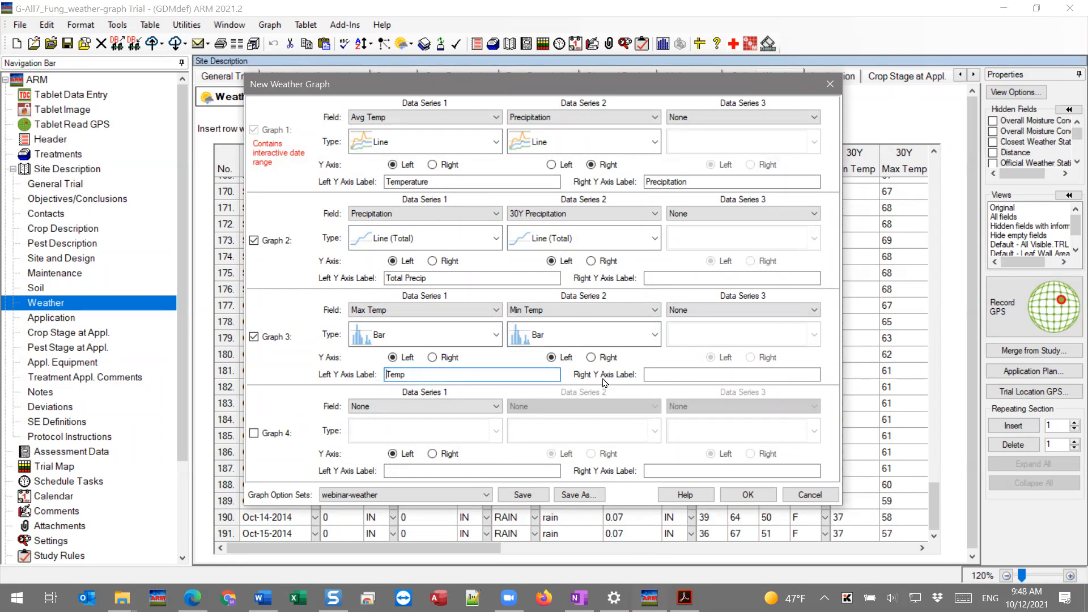
click(748, 495)
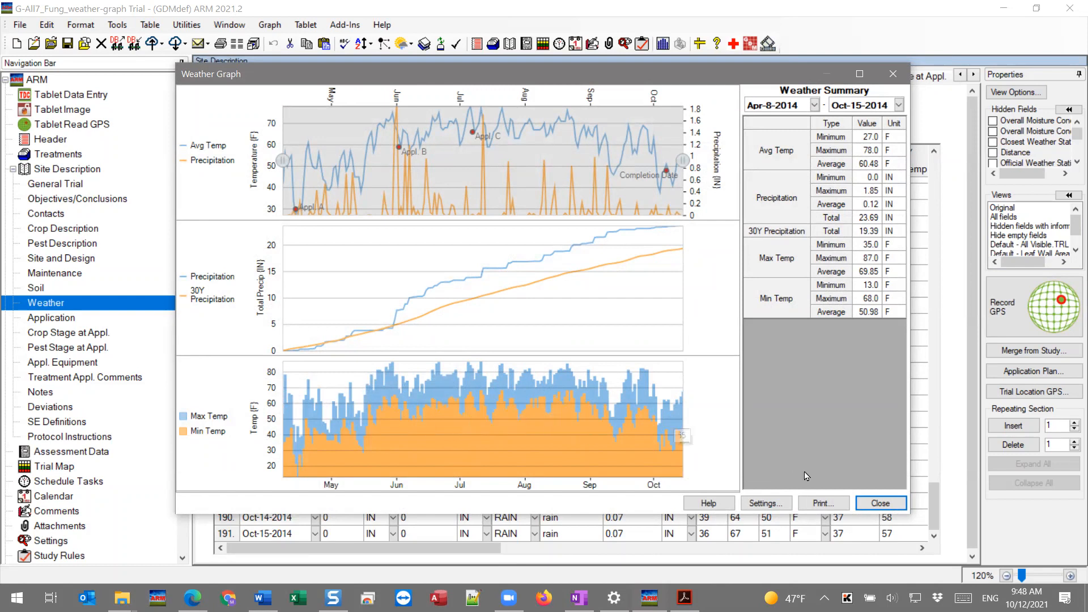
Swap Graph 3's data series so Min Temp is first and Max Temp is second, and redraw the graphs
click(880, 503)
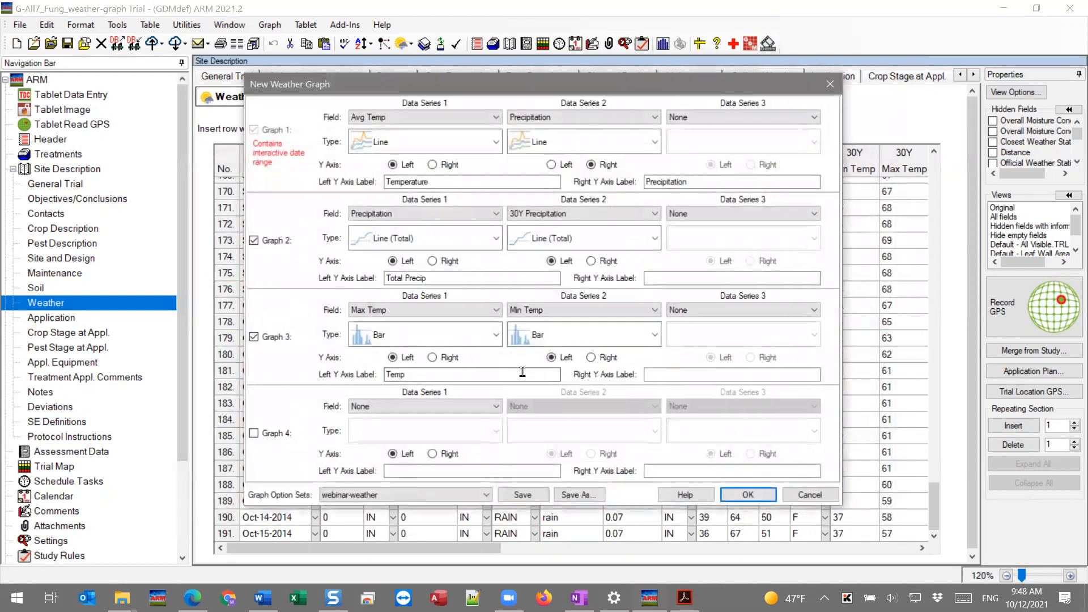
click(449, 310)
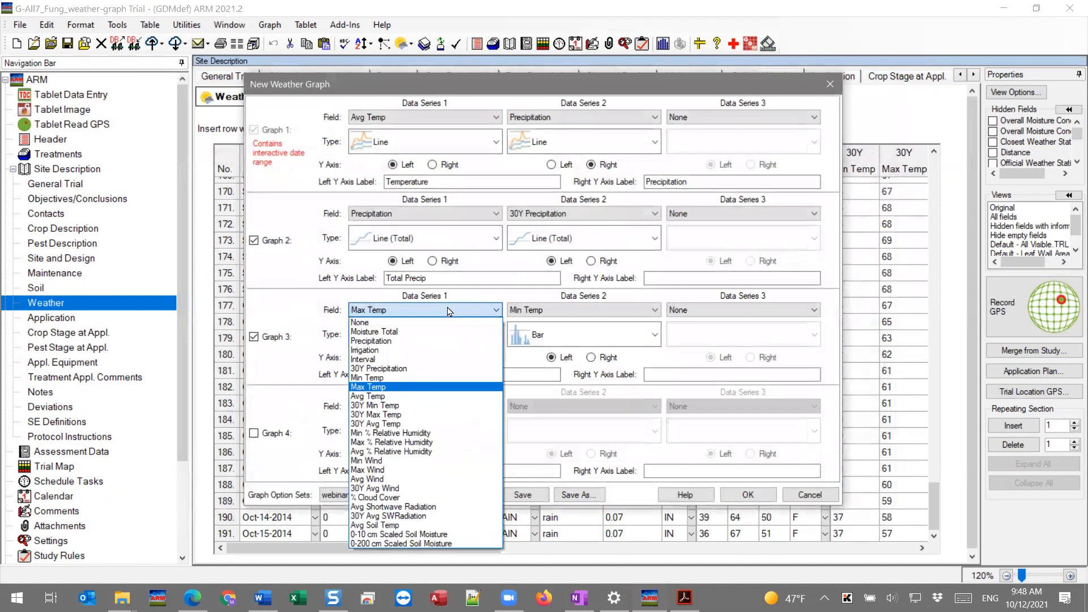
click(396, 377)
click(560, 311)
click(547, 388)
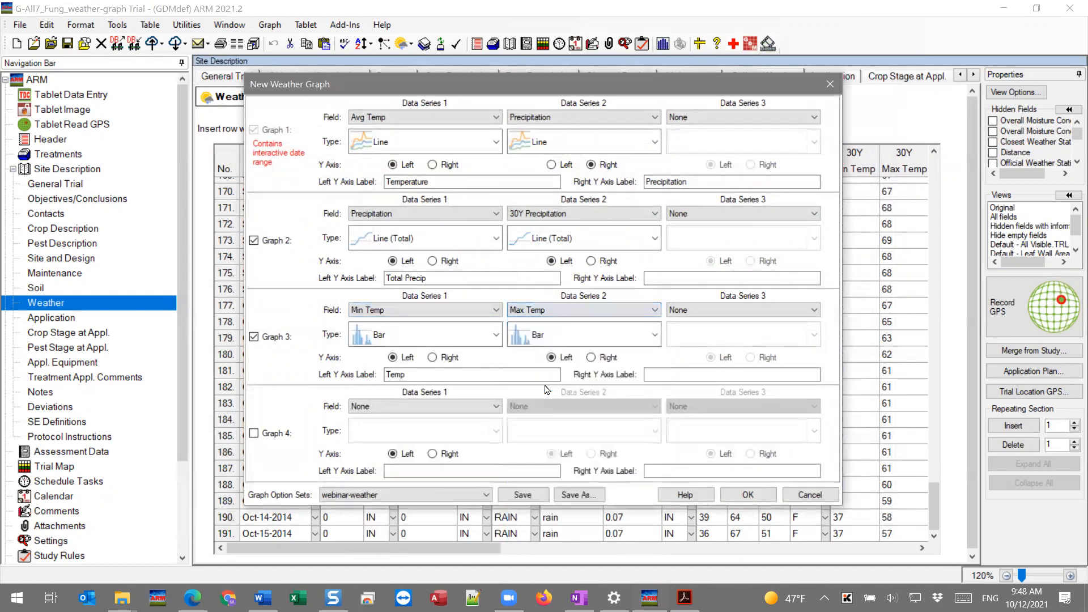
click(748, 495)
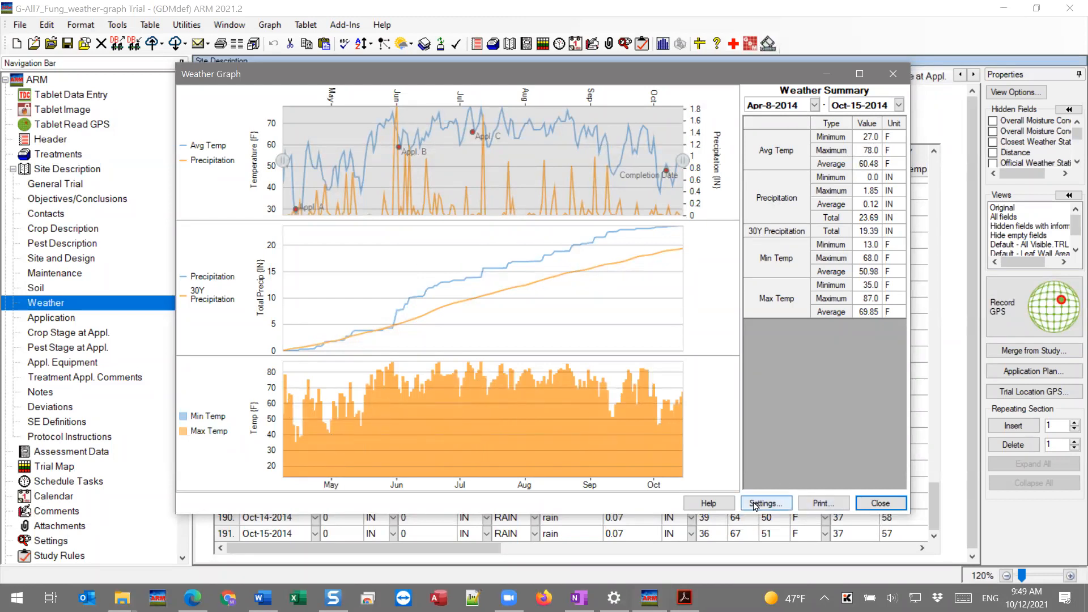
Set Graph 3's three data series in the graph settings to Max Temp, Avg Temp and Min Temp, in that order
click(770, 504)
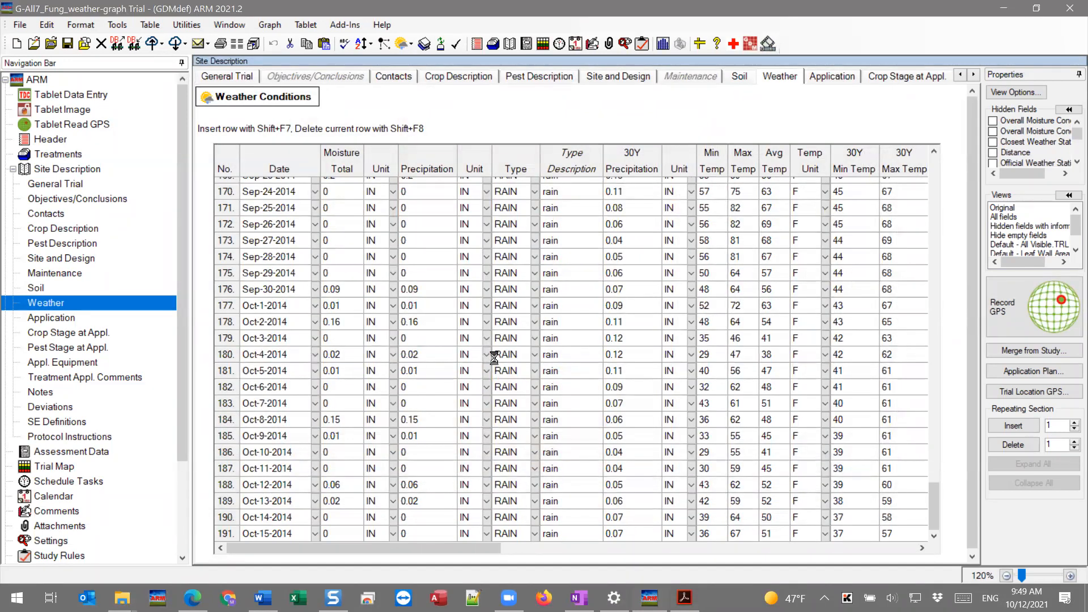
click(427, 310)
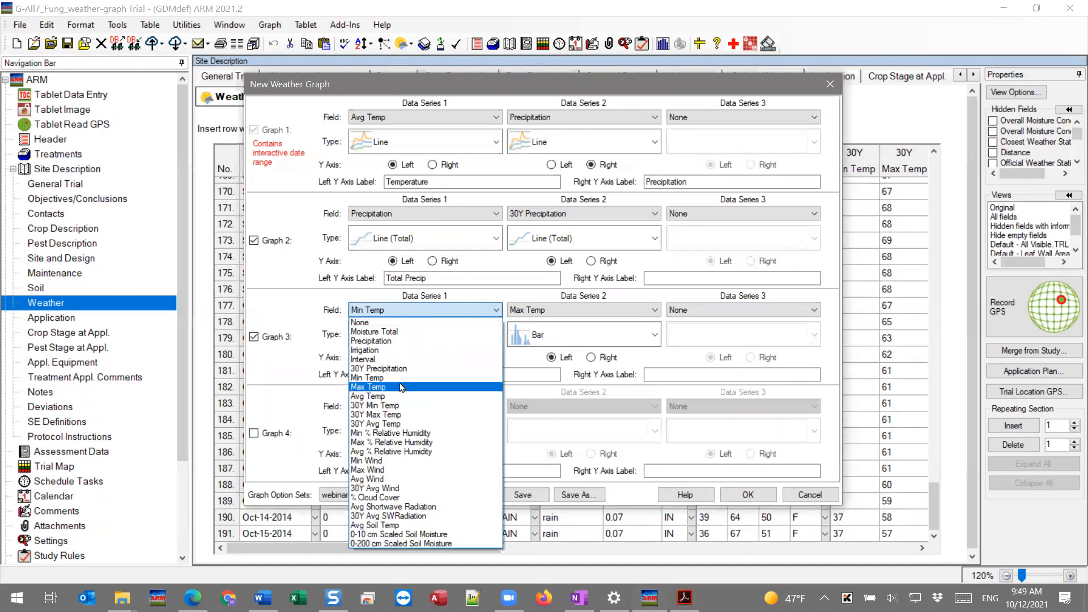
click(402, 387)
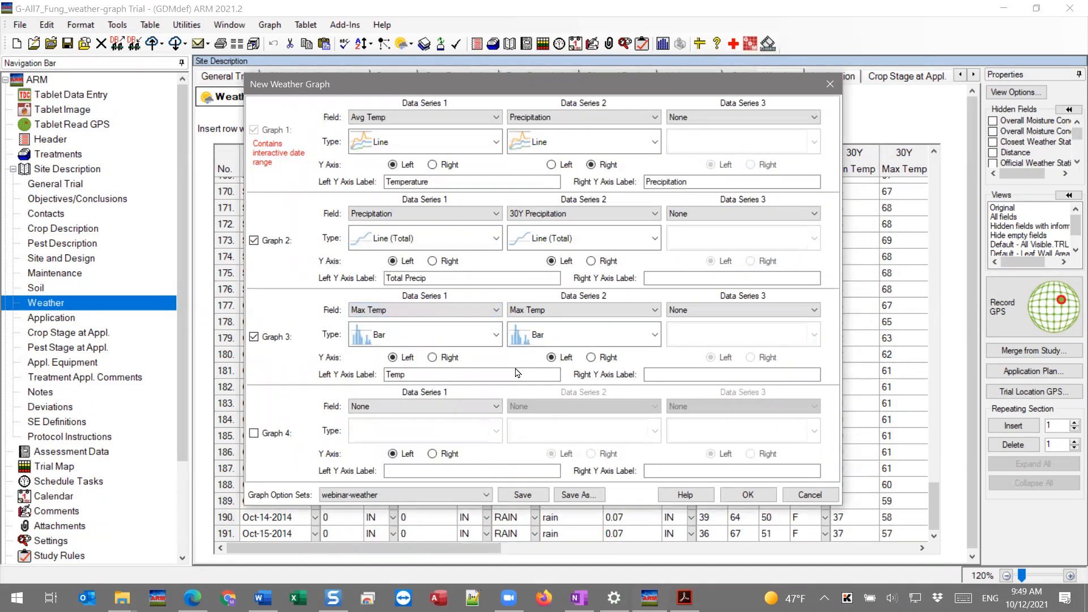
click(602, 313)
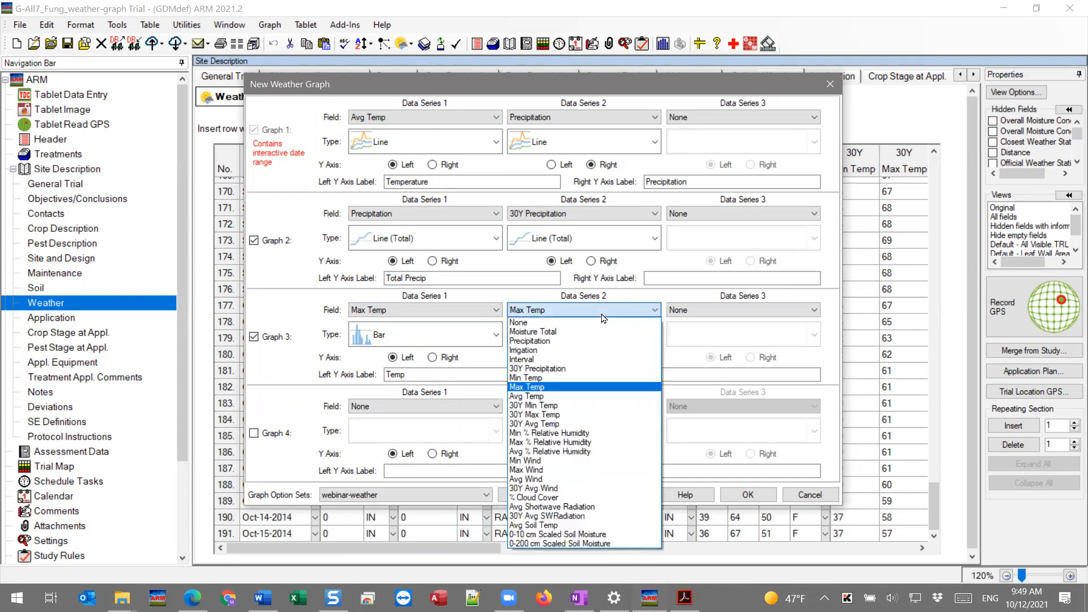
click(529, 396)
click(730, 310)
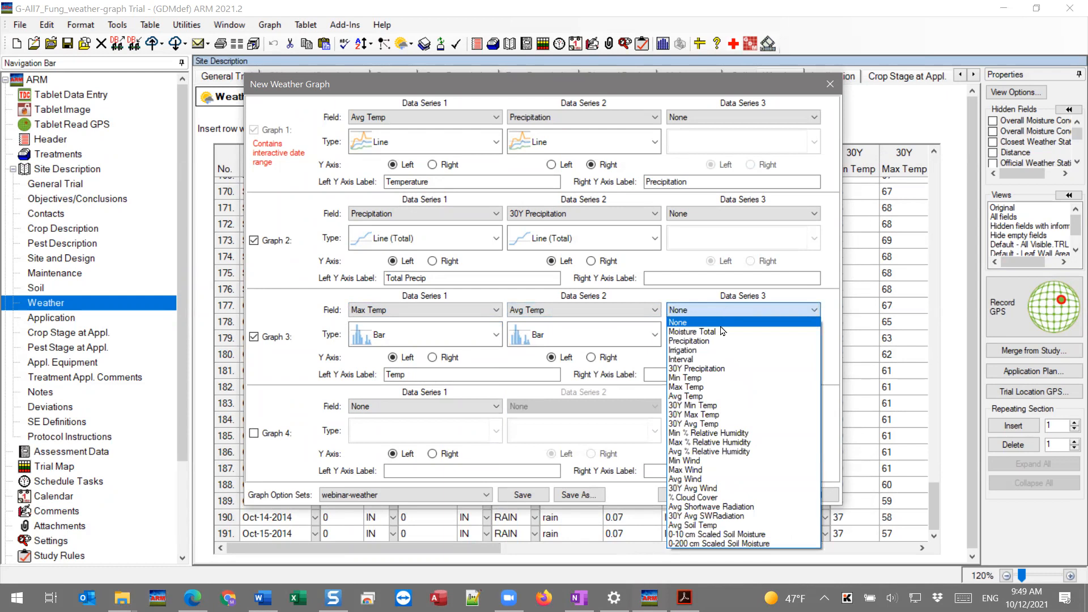
click(697, 378)
Set Graph 3's Min Temp series to Line (Total) and its Avg Temp series to Line, and draw the graphs
click(728, 340)
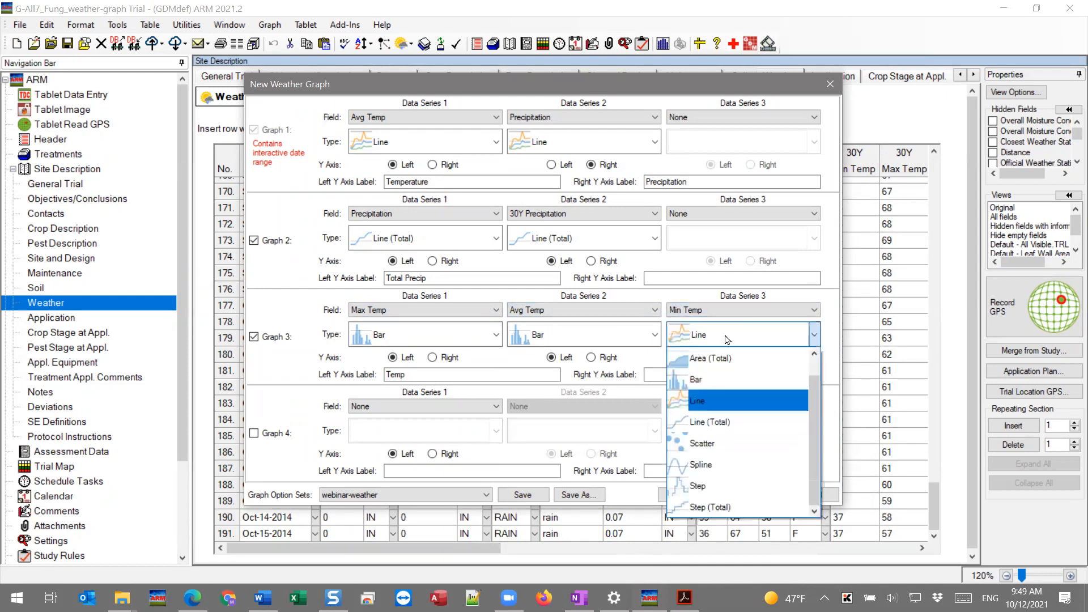
click(725, 434)
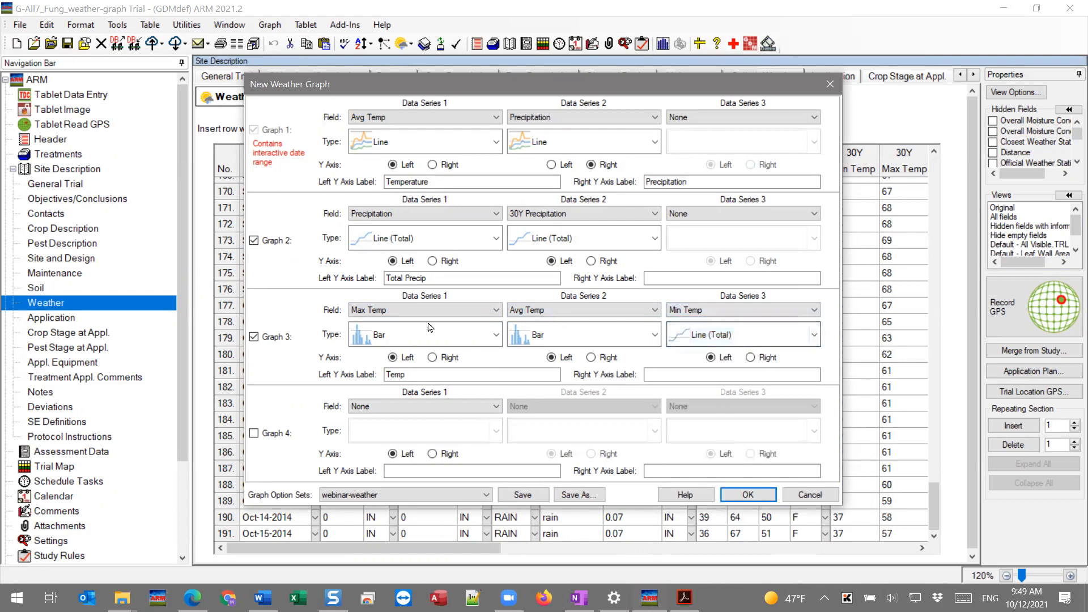
click(554, 335)
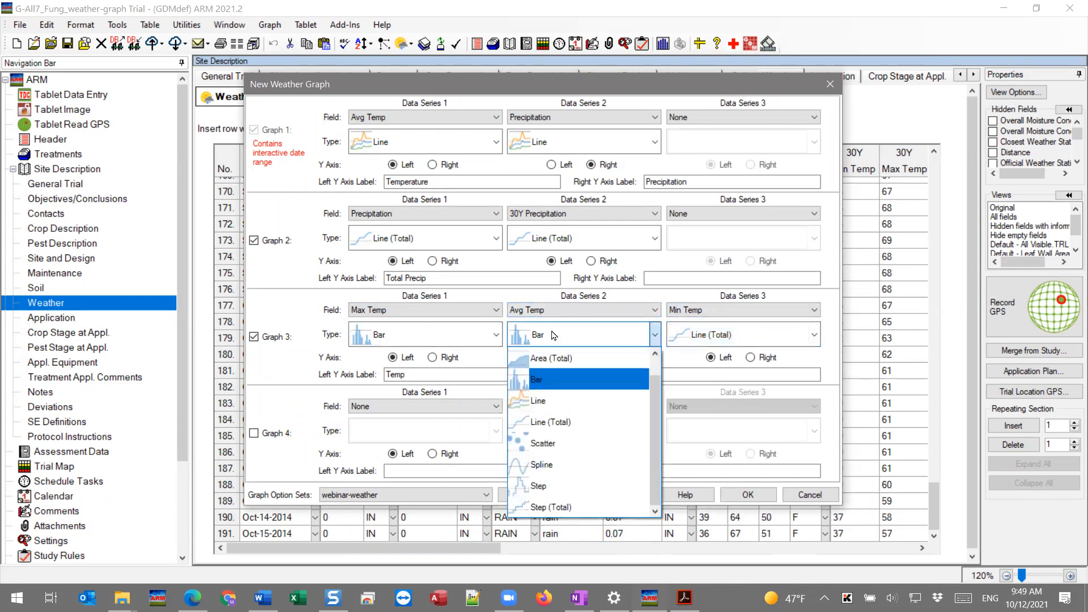
click(549, 400)
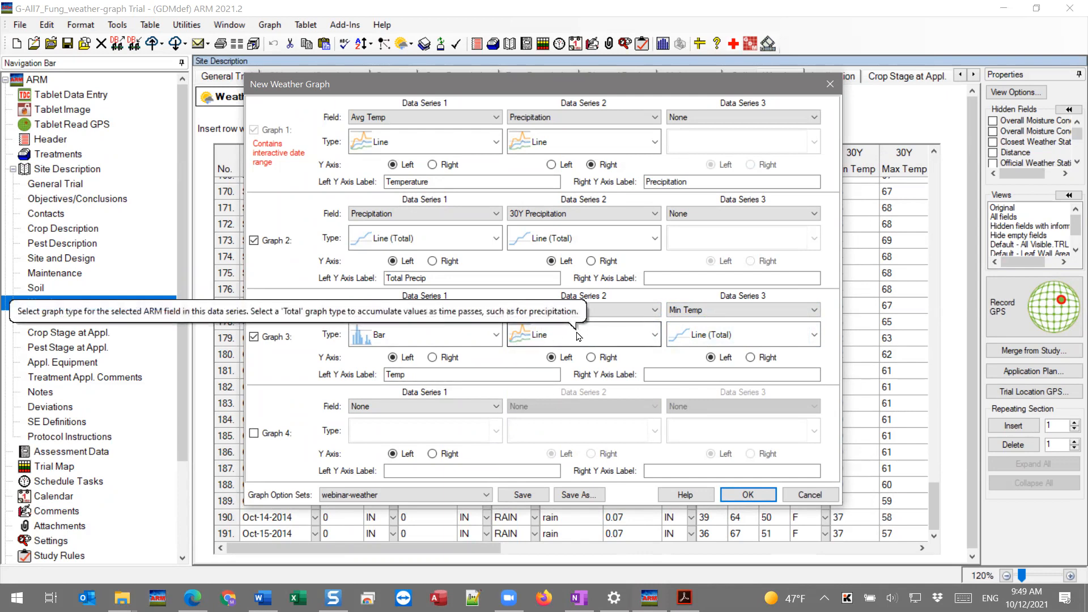
click(749, 495)
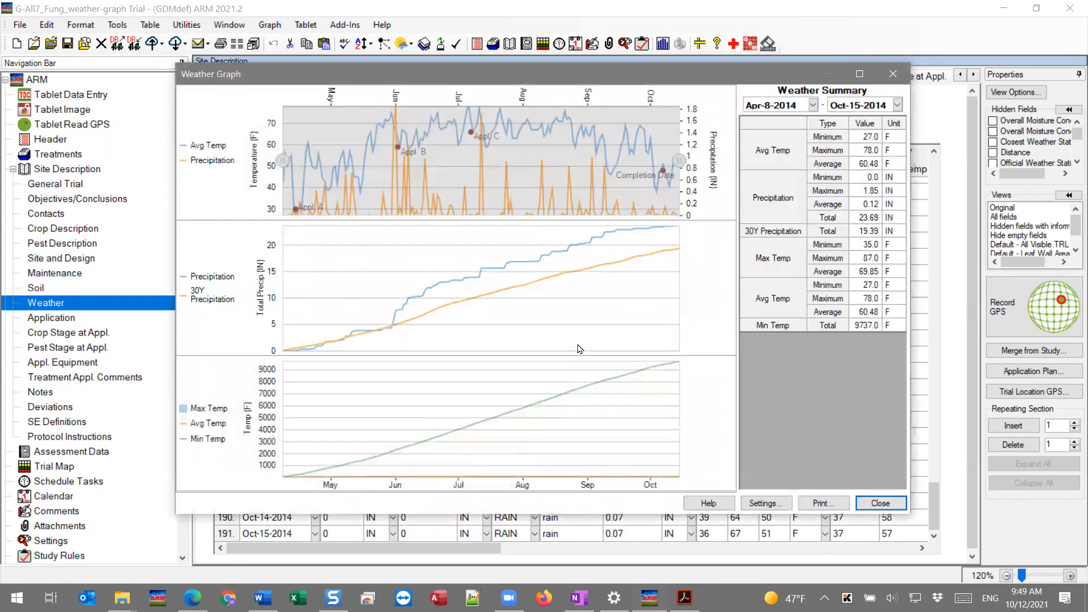
Change the type of Graph 3's Min Temp series to Bar and redraw the graphs
click(765, 503)
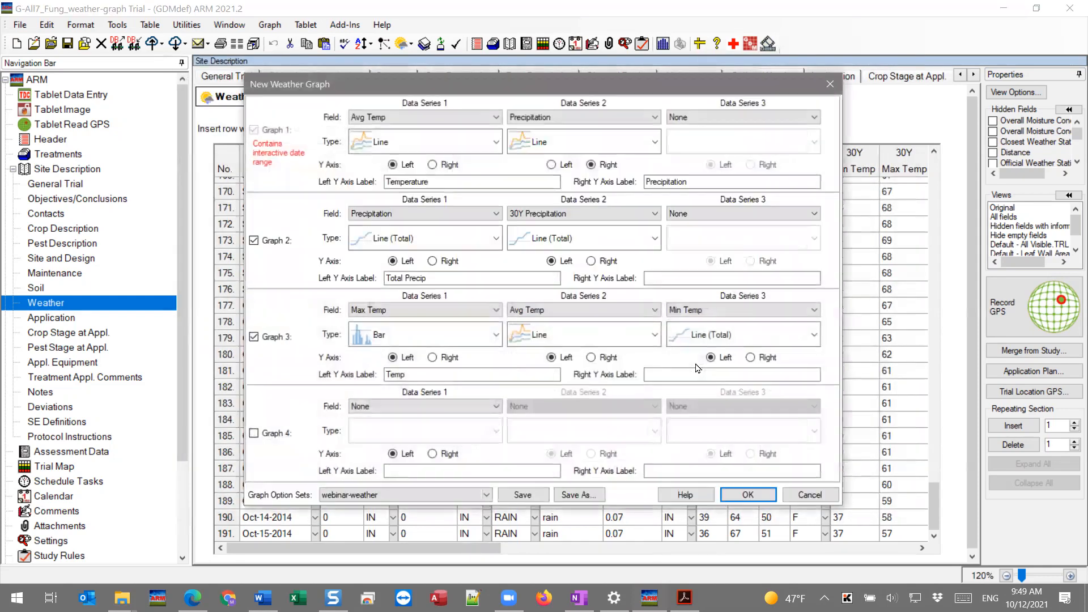
click(750, 339)
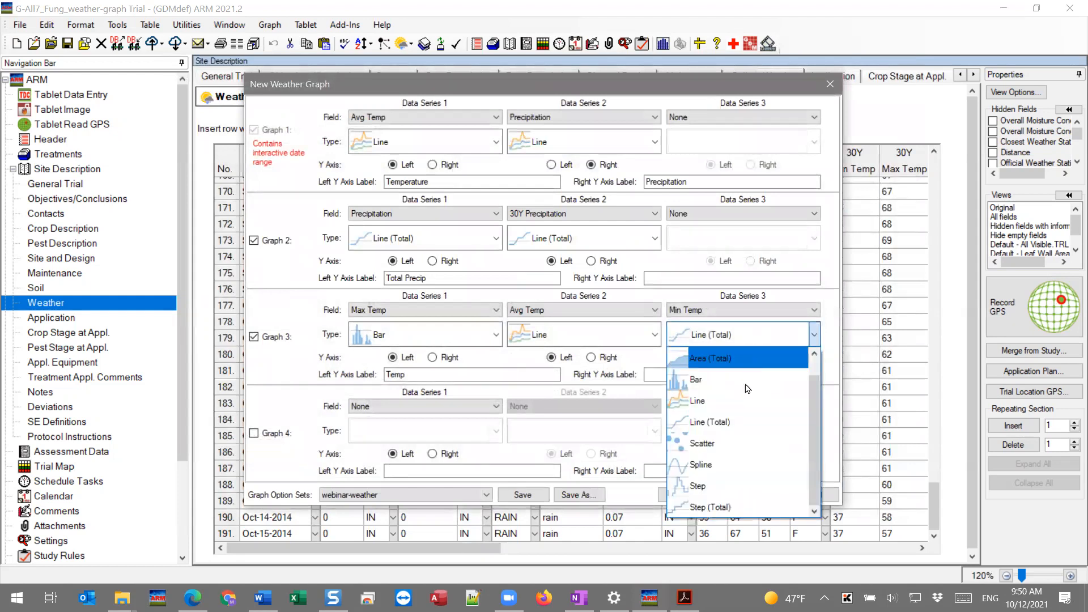
click(711, 372)
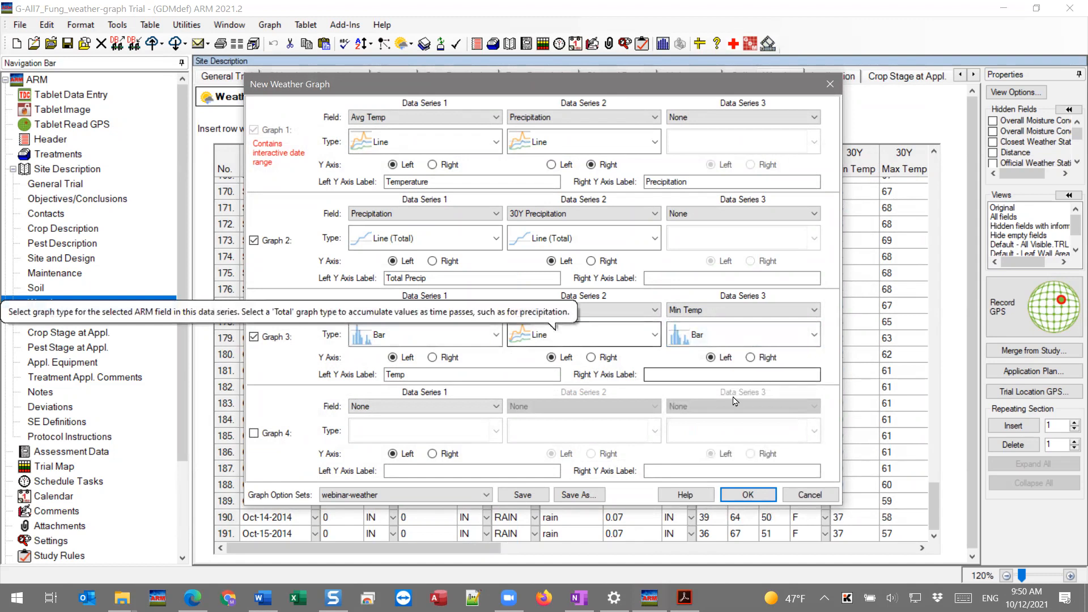
click(748, 494)
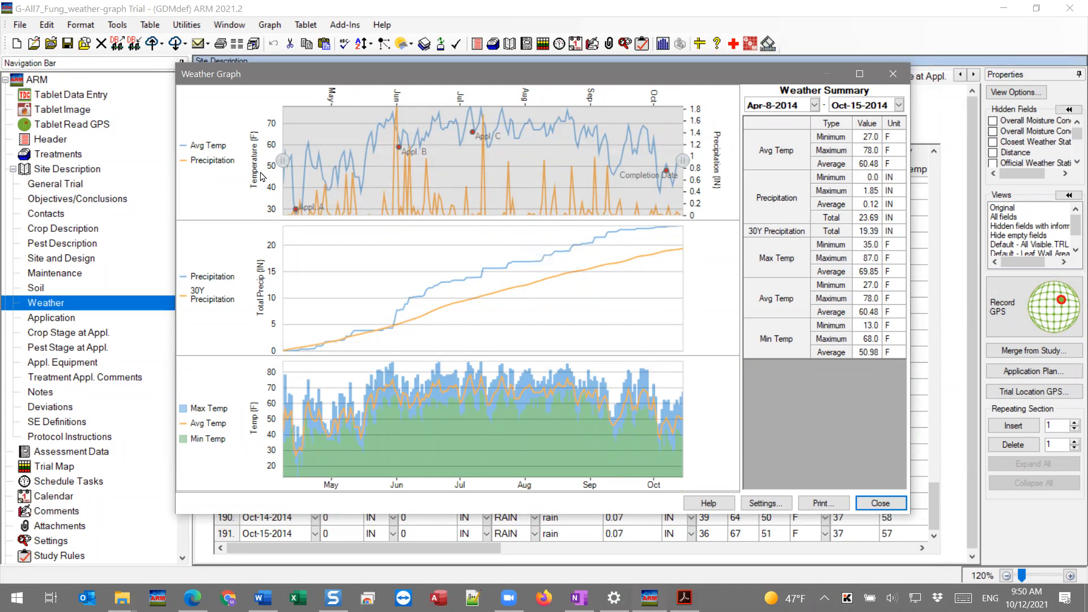
Narrow the graphed date range to Jun-28-2014 through Sep-11-2014 to examine the temperature bars and average line
drag(283, 161, 445, 161)
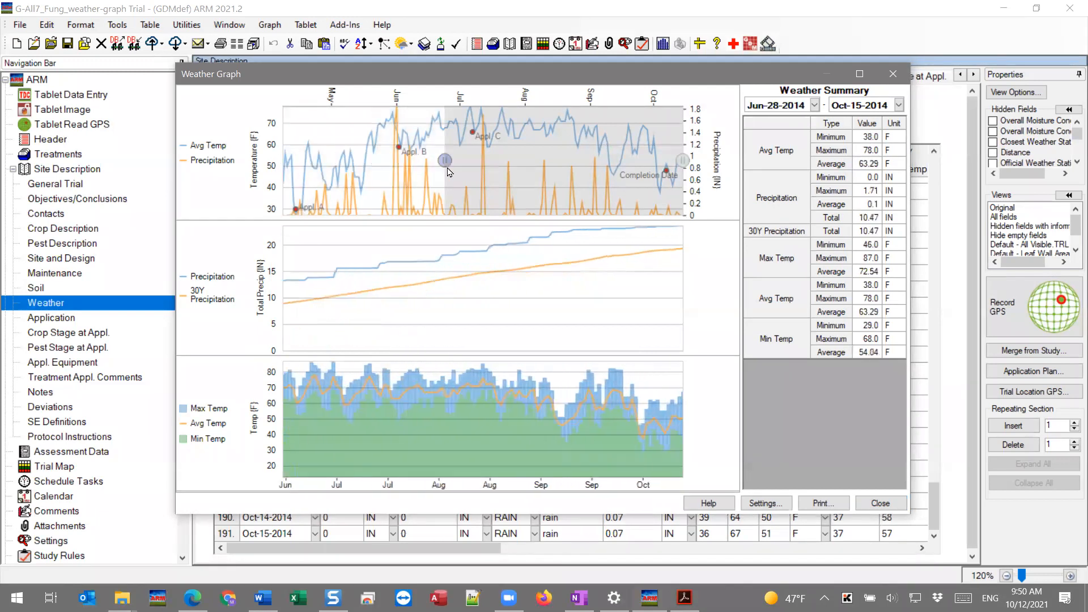
drag(689, 155, 615, 160)
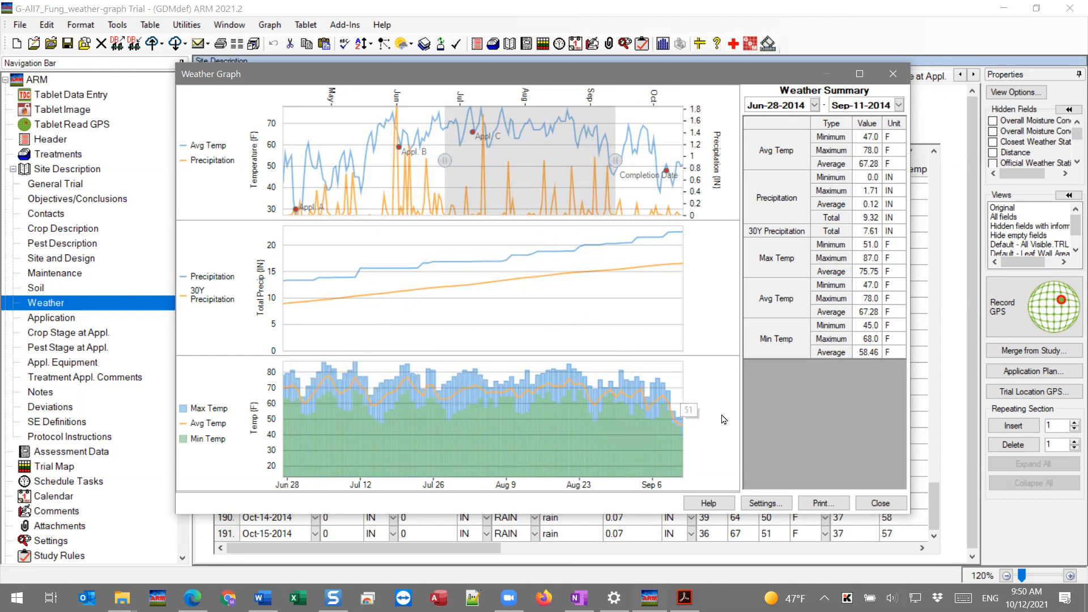
Enable Graph 4 in the weather graph settings with Avg Wind as its first data series
click(774, 509)
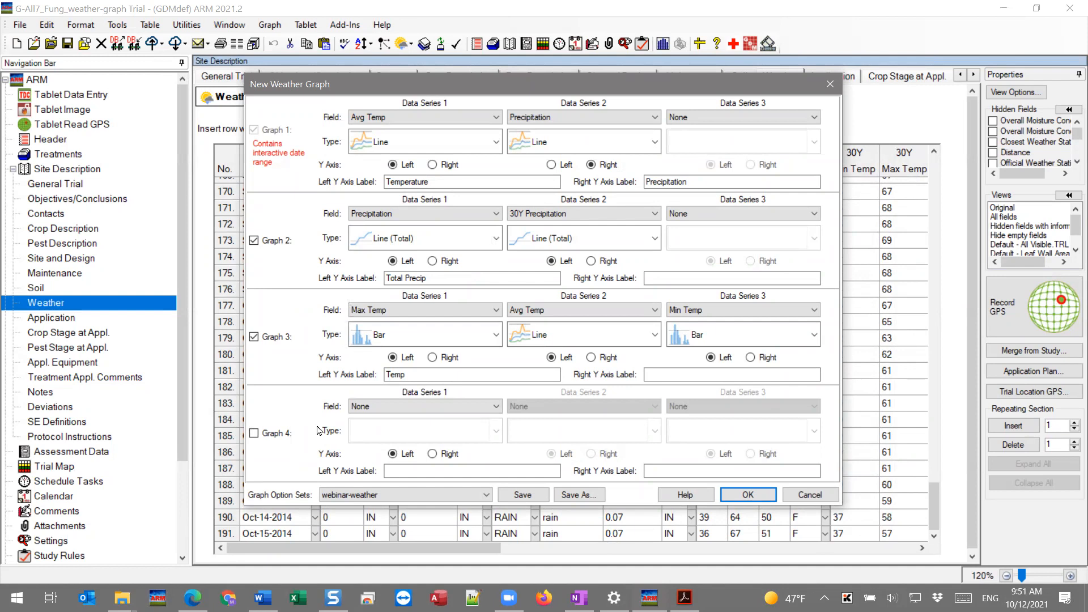
click(253, 433)
click(470, 409)
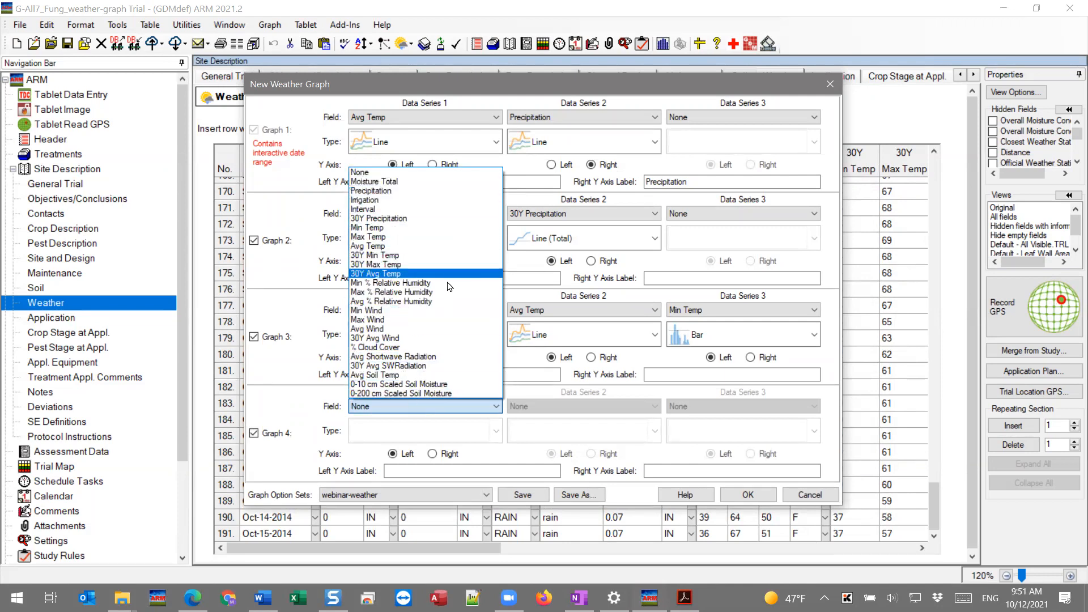
click(446, 334)
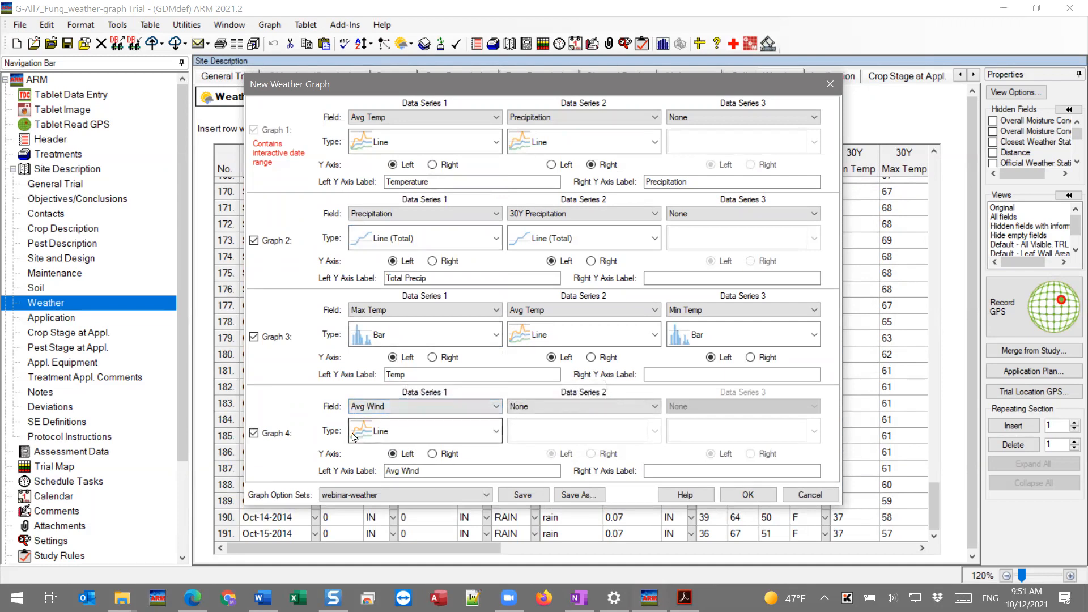
Review the available graph types for Graph 4's first data series and set its type to Spline
click(451, 431)
drag(498, 366, 438, 279)
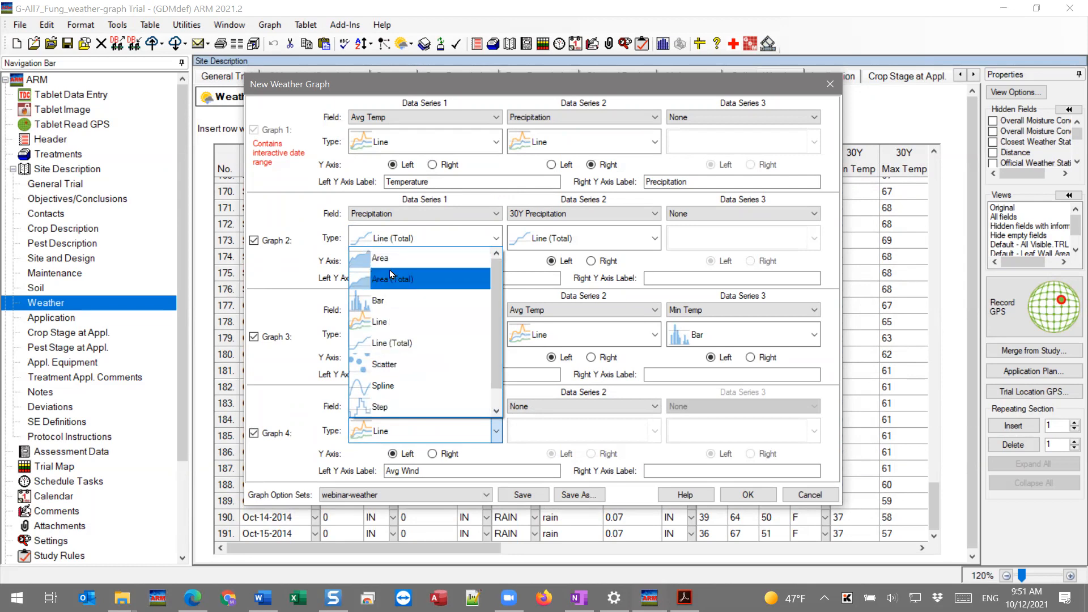
scroll(402, 256, down, 1)
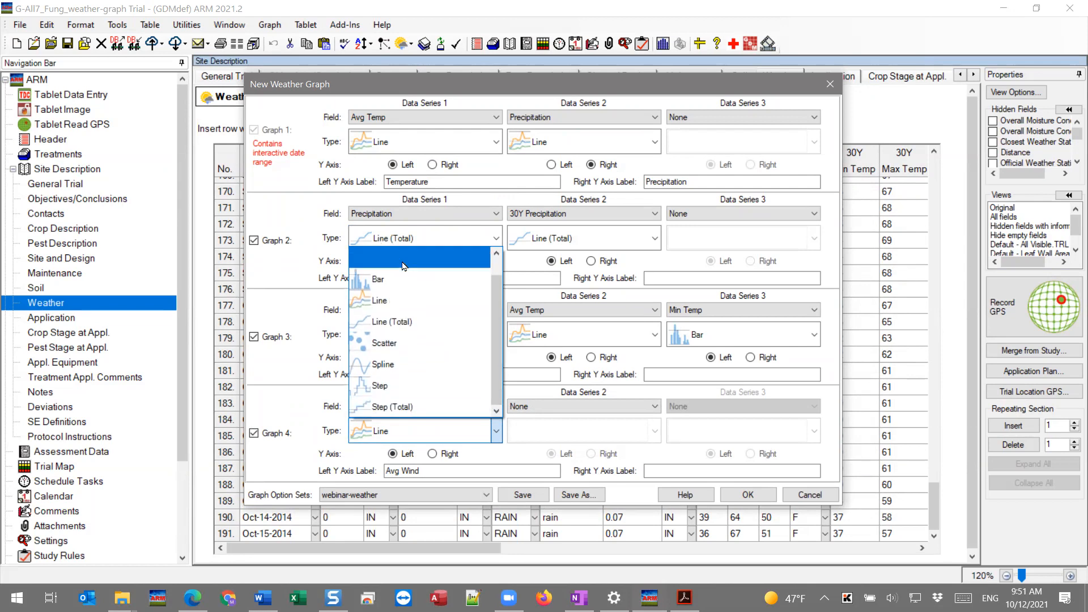
scroll(403, 266, up, 1)
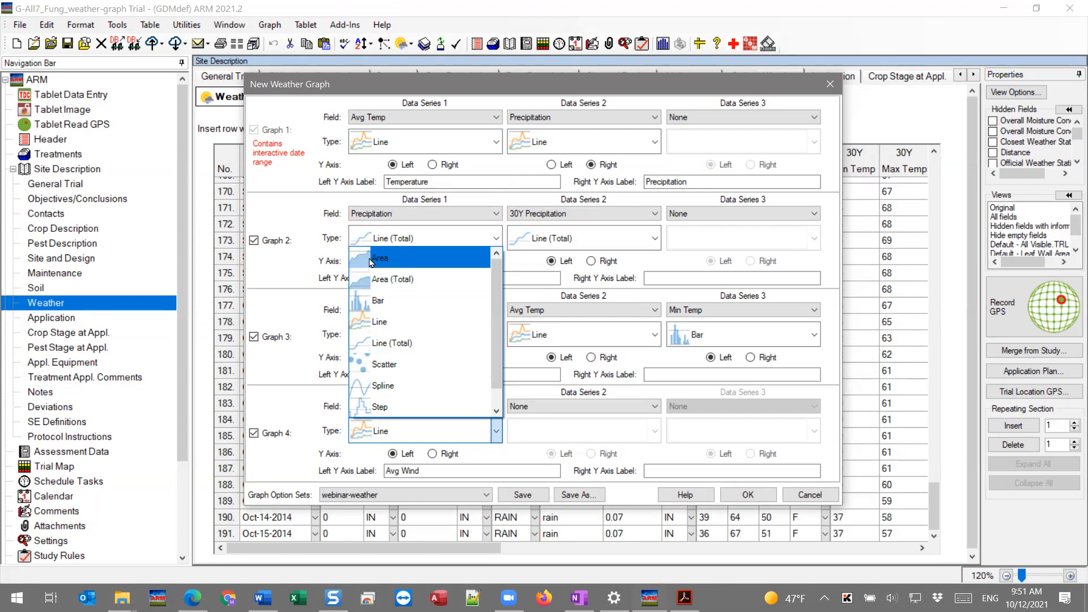
click(268, 374)
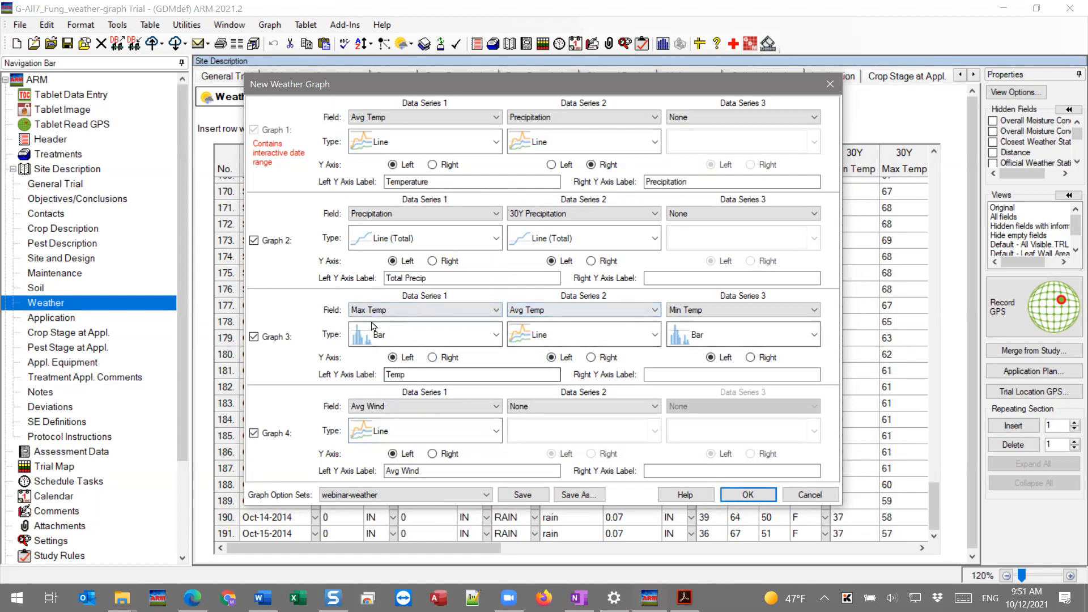
click(387, 431)
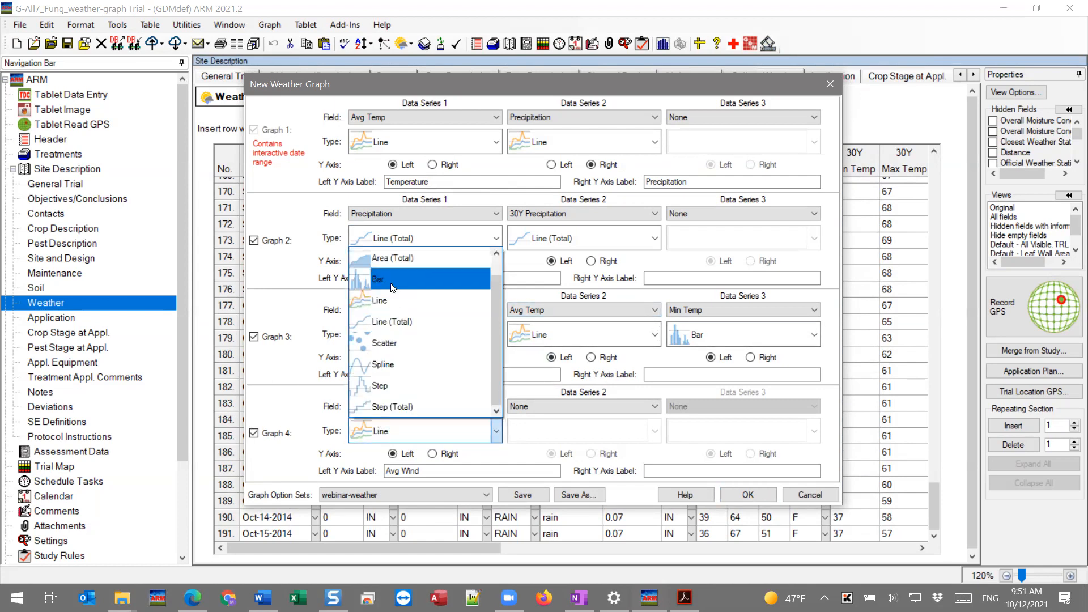
scroll(393, 272, up, 1)
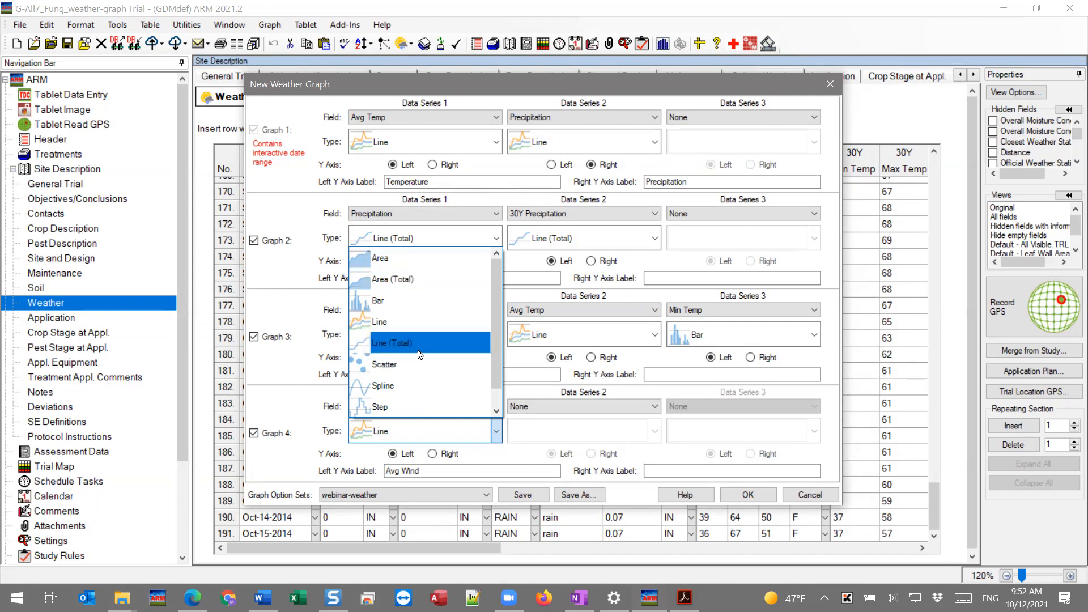
scroll(414, 351, down, 1)
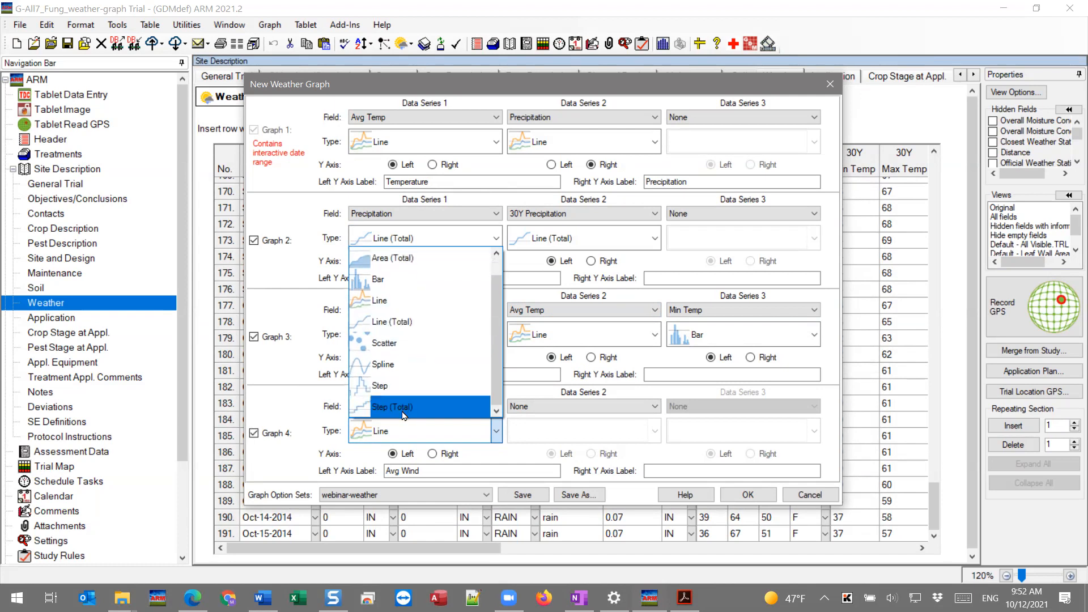
scroll(404, 317, up, 1)
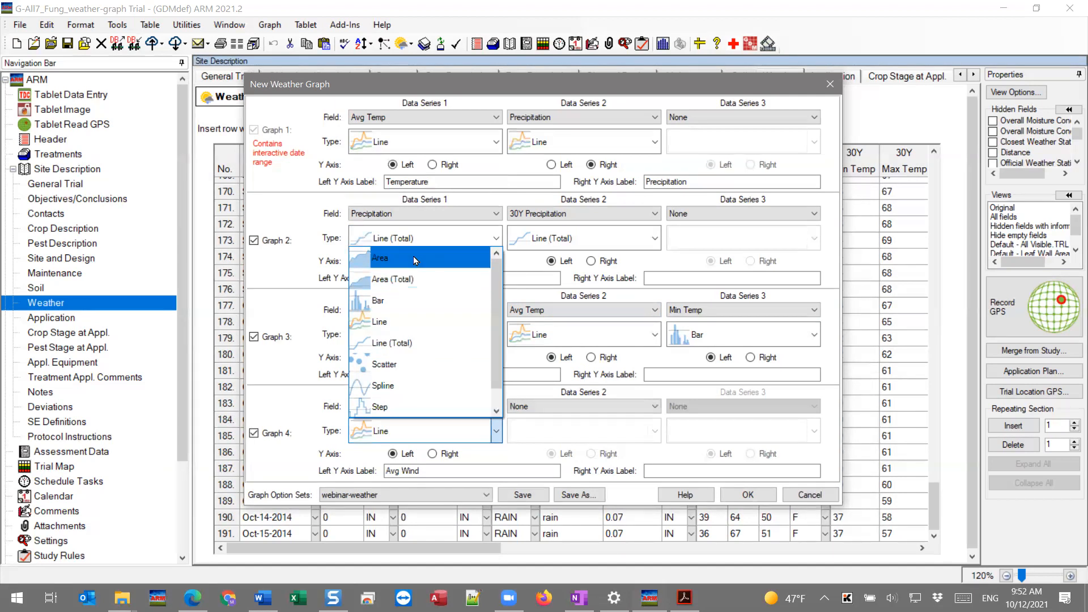
scroll(410, 293, down, 1)
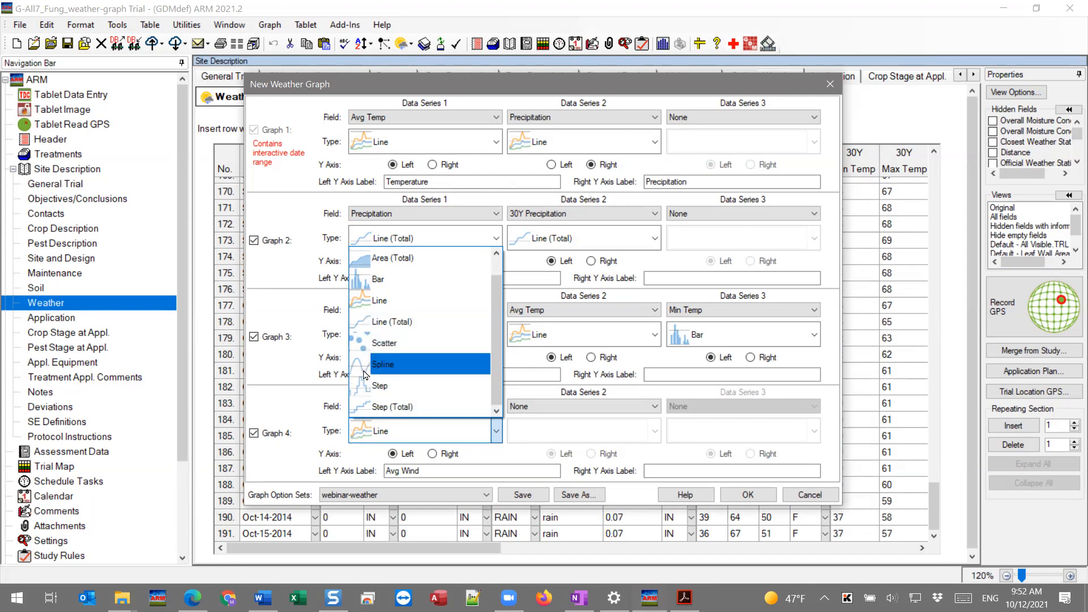
click(436, 369)
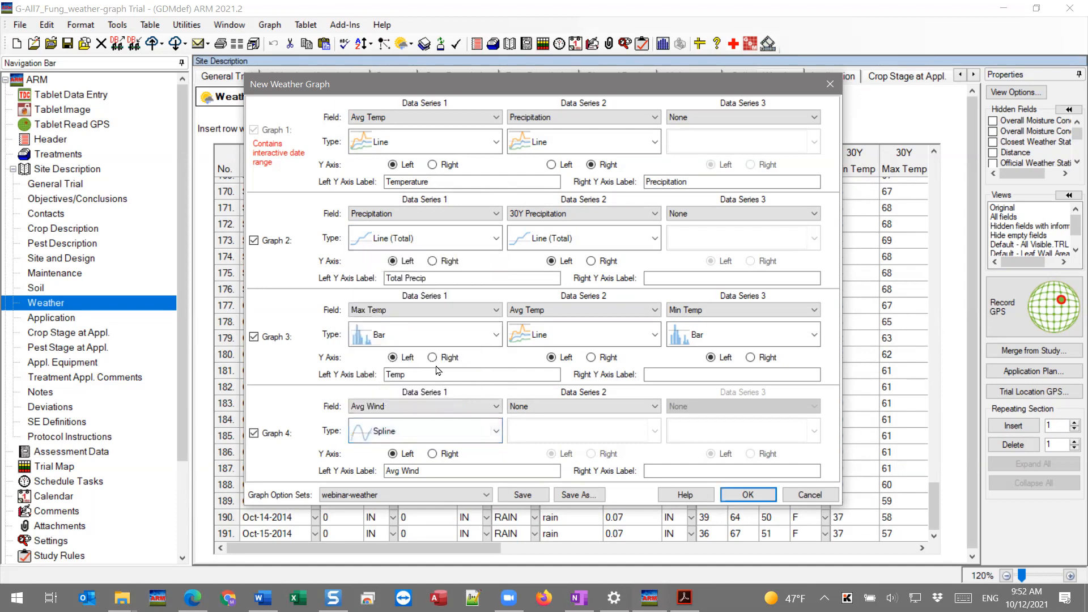
Switch Graph 4's first data series to Precipitation and keep its graph type as Spline
click(384, 406)
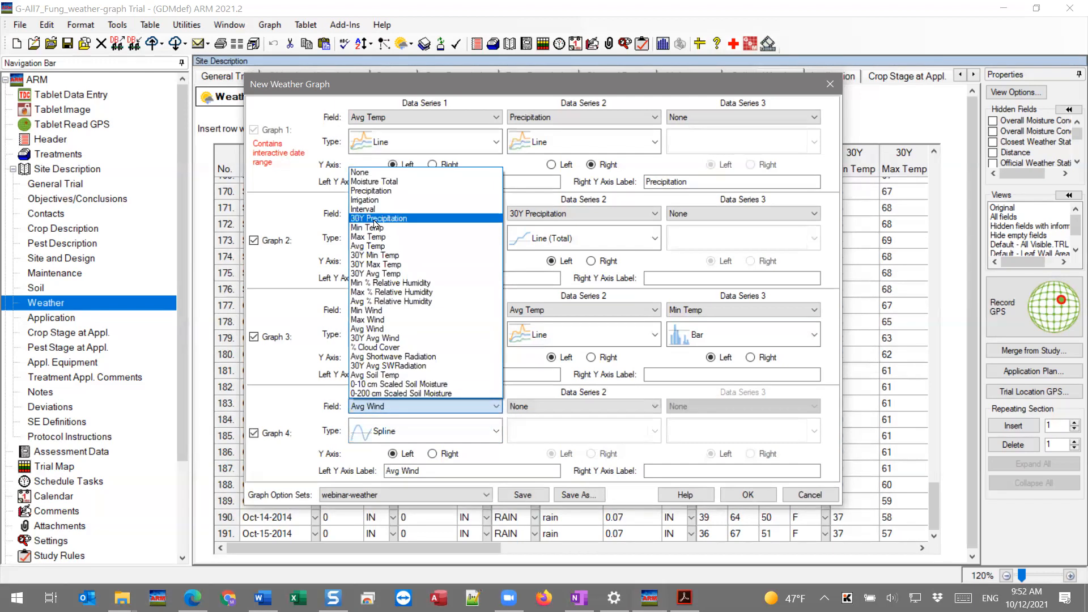
click(363, 191)
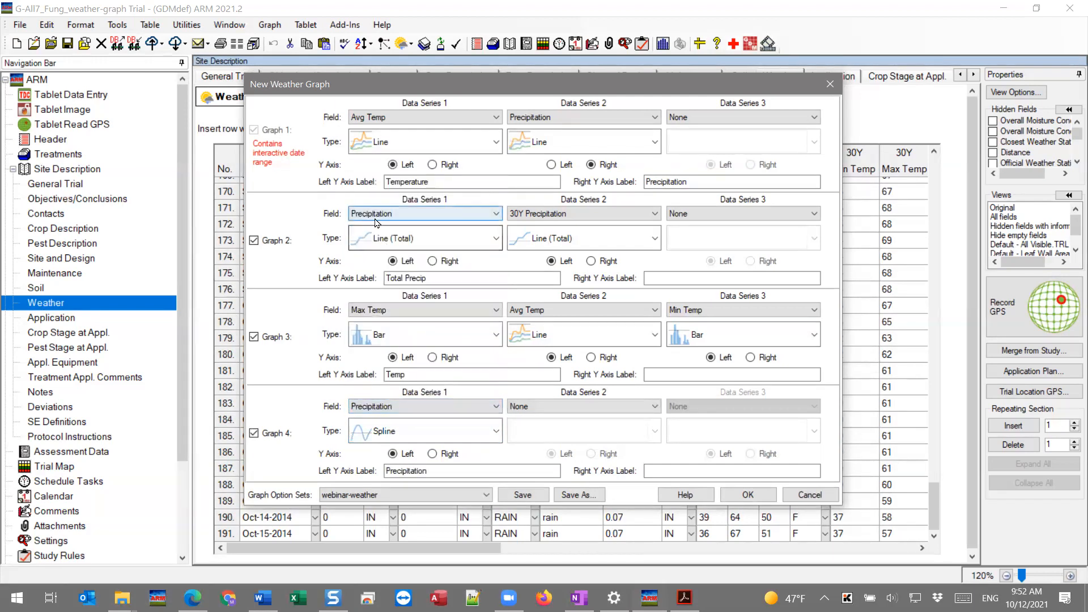
click(393, 431)
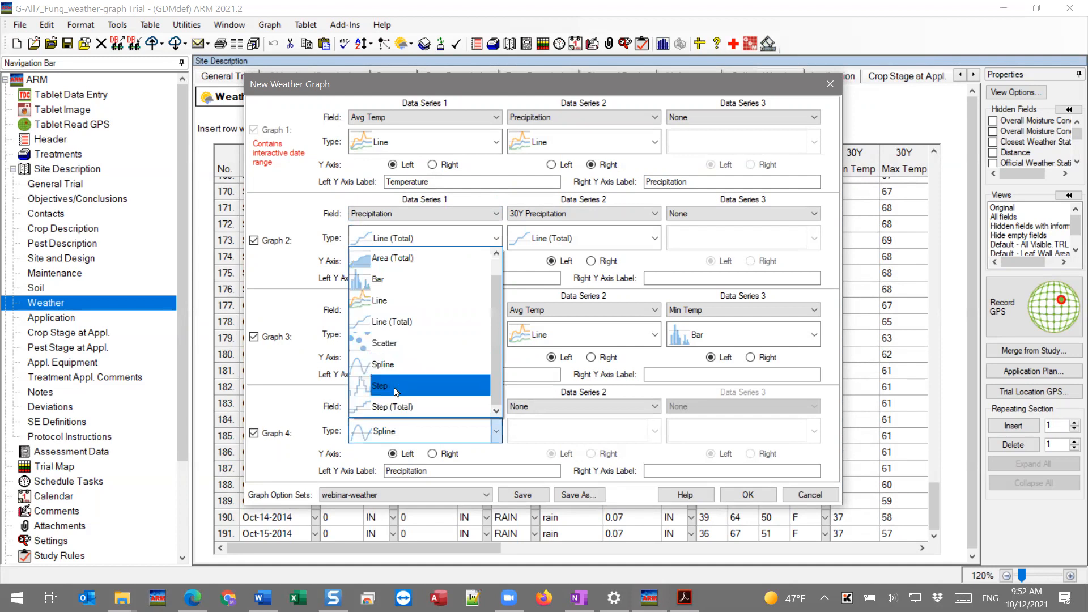
click(414, 369)
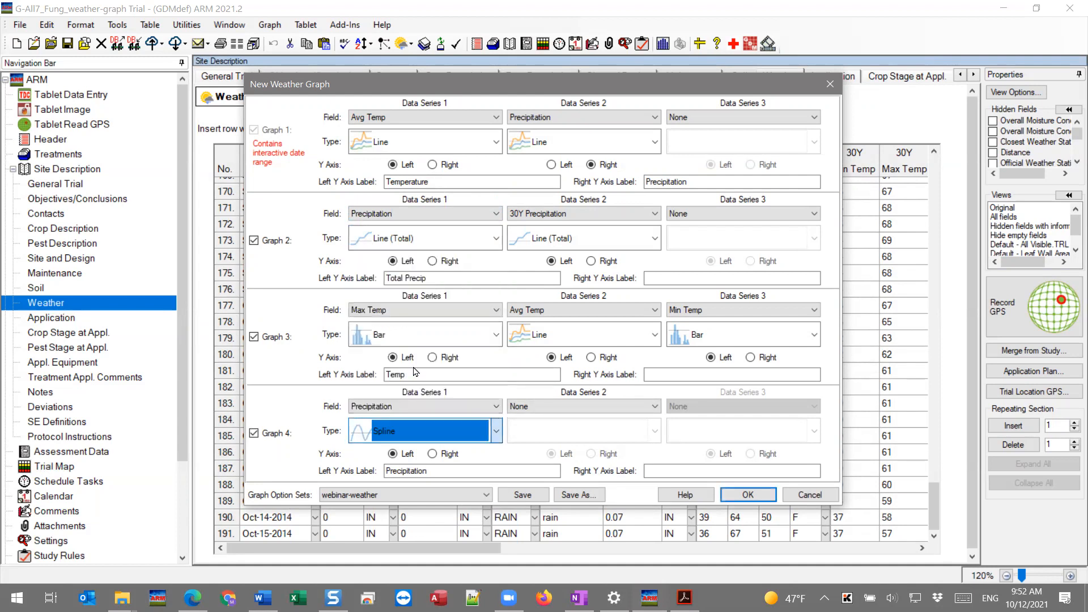
Change the type of Graph 2's Precipitation series to Line and redraw the graphs
click(397, 238)
click(392, 300)
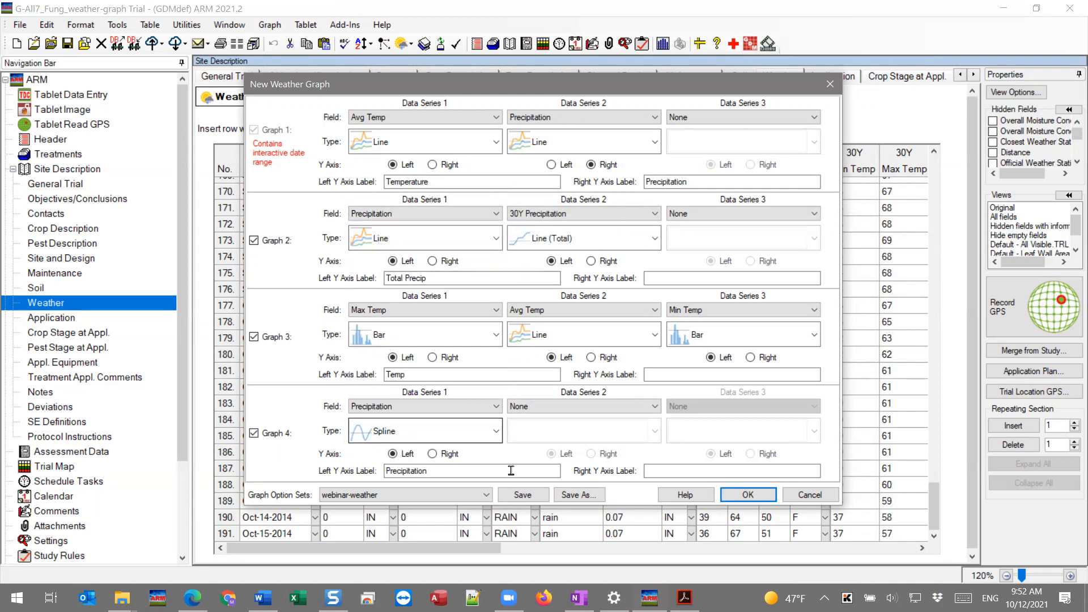
click(755, 498)
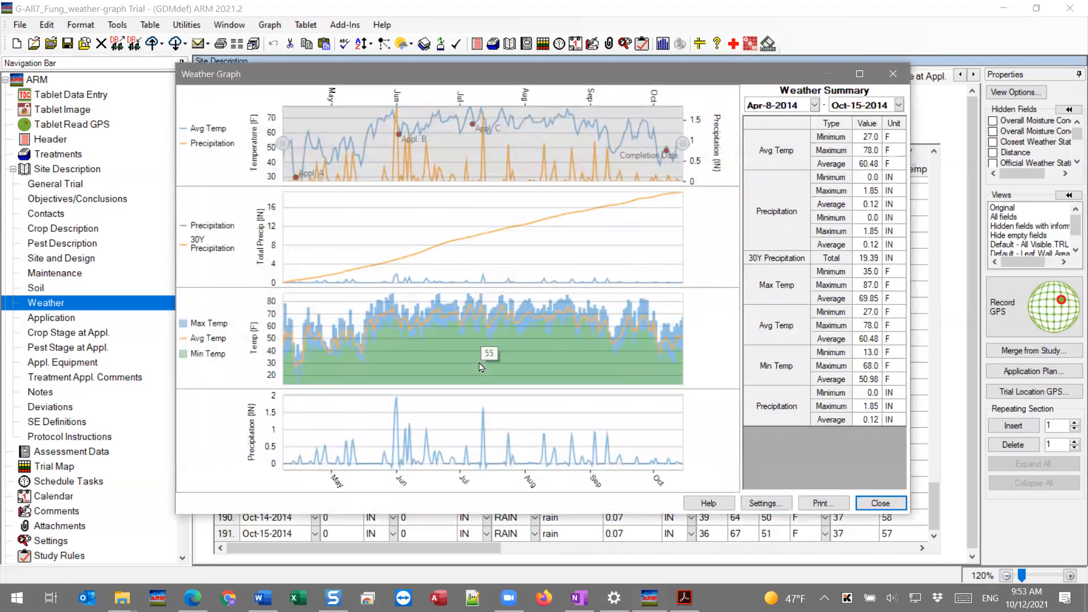
Remove the 30Y Precipitation series from Graph 2 by setting its field to None, and redraw the graphs
mouse_move(447, 241)
click(880, 503)
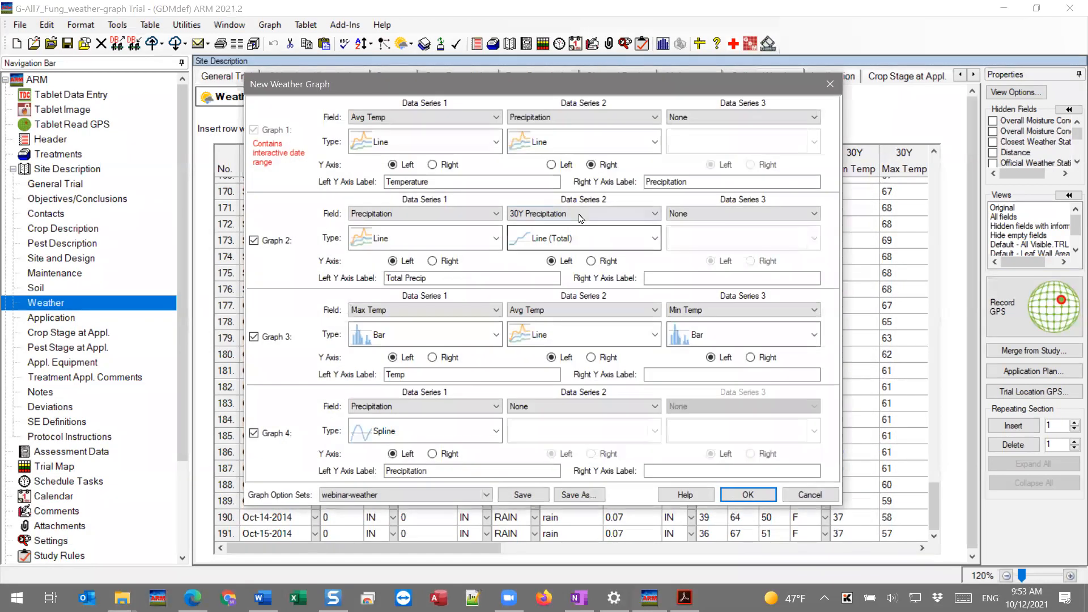
click(580, 213)
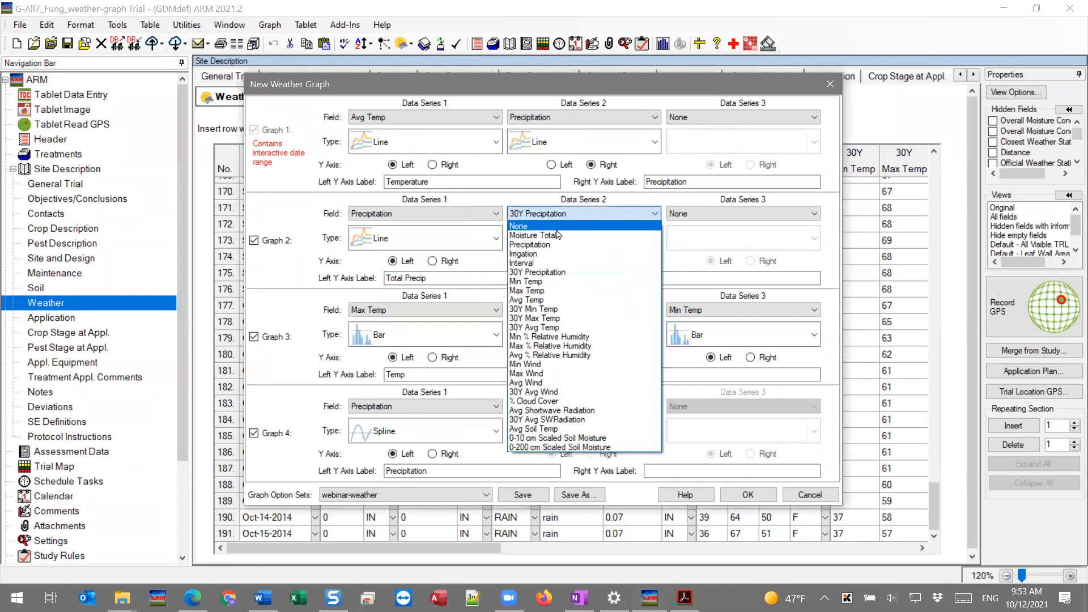
click(569, 227)
click(734, 497)
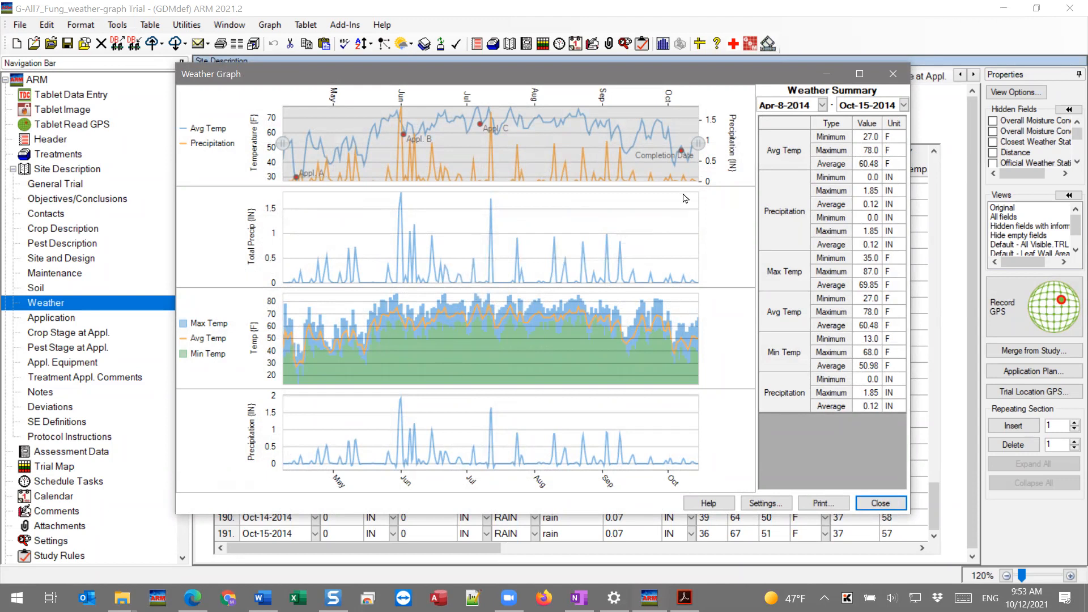
Return to the graph settings, change Graph 4's Precipitation series type to Step, and redraw the graphs
click(761, 503)
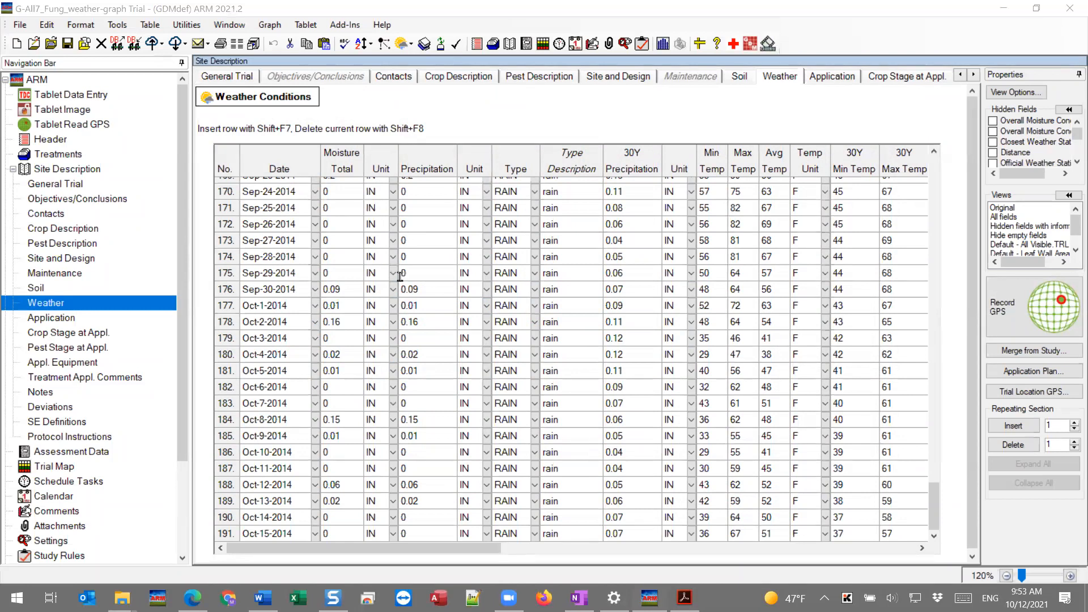
click(409, 431)
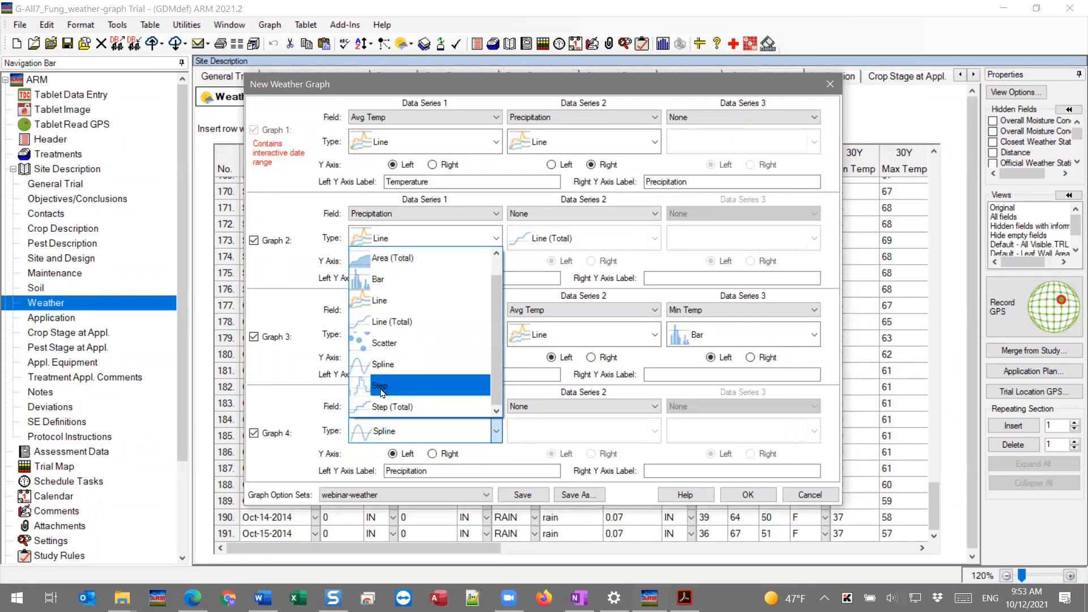
click(516, 452)
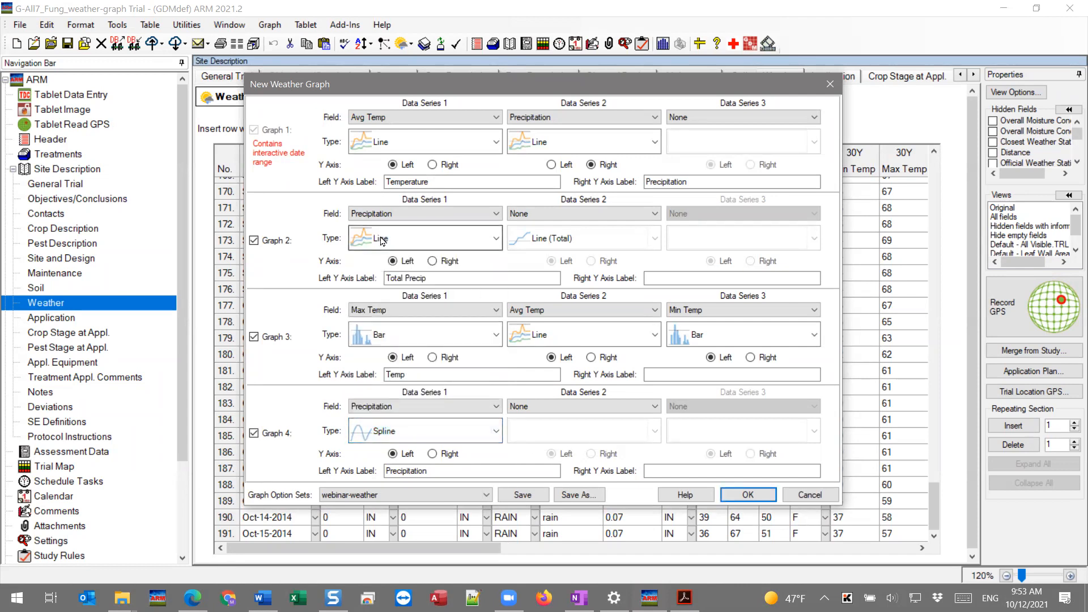
click(409, 434)
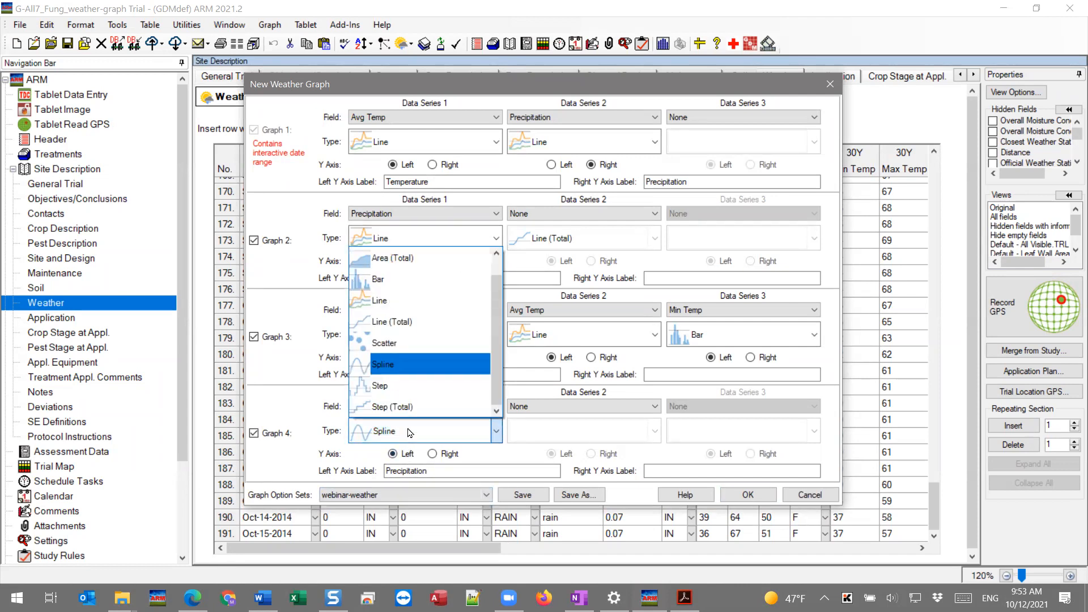
click(387, 384)
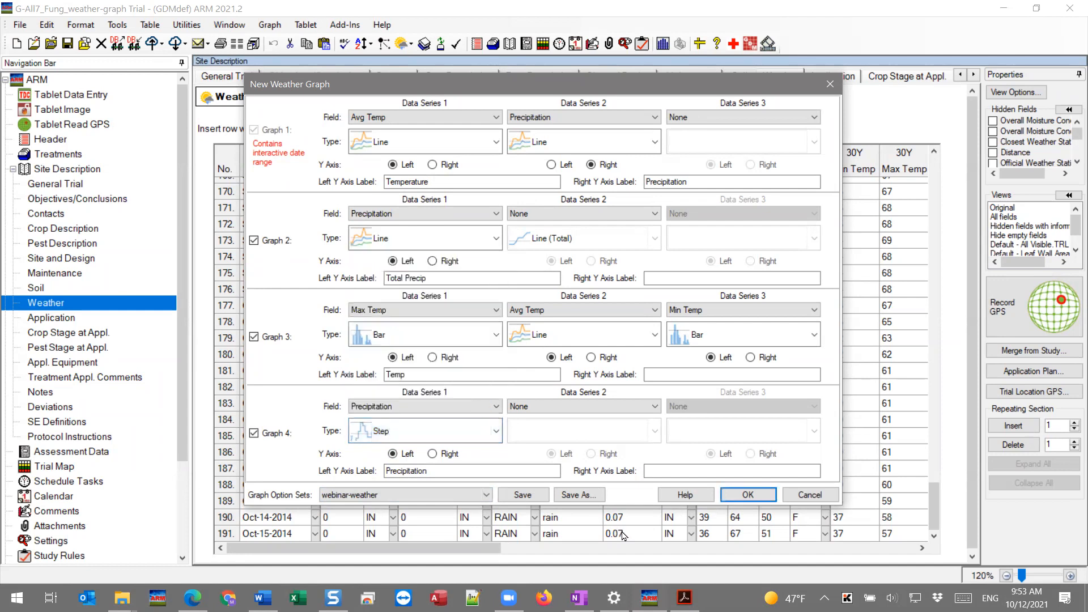
click(748, 495)
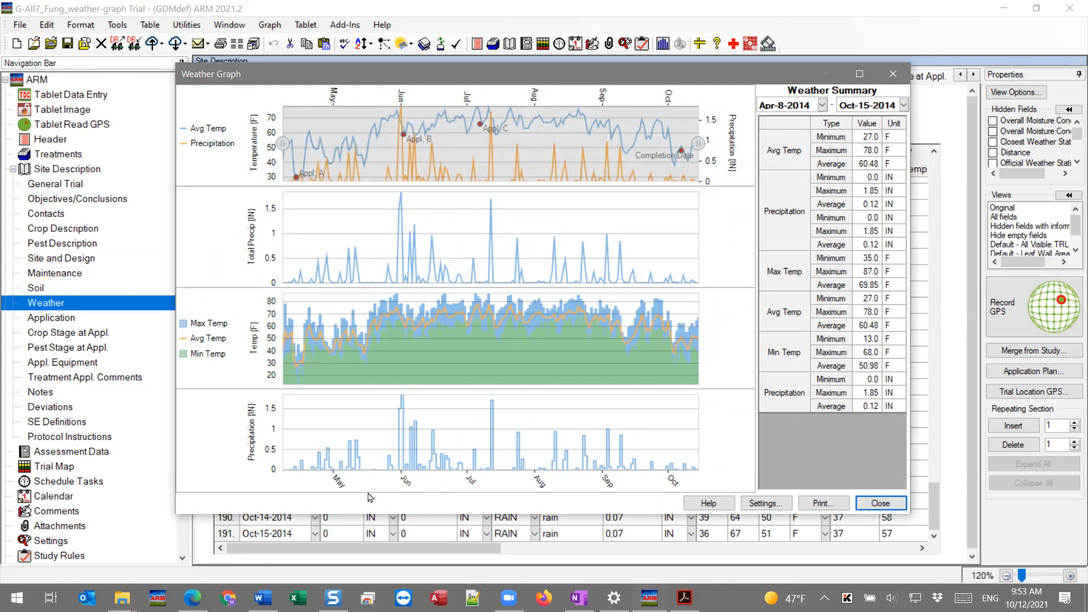
Narrow the graphed date range to May-26-2014 through Aug-14-2014 to examine the stepped precipitation graph
drag(283, 143, 389, 143)
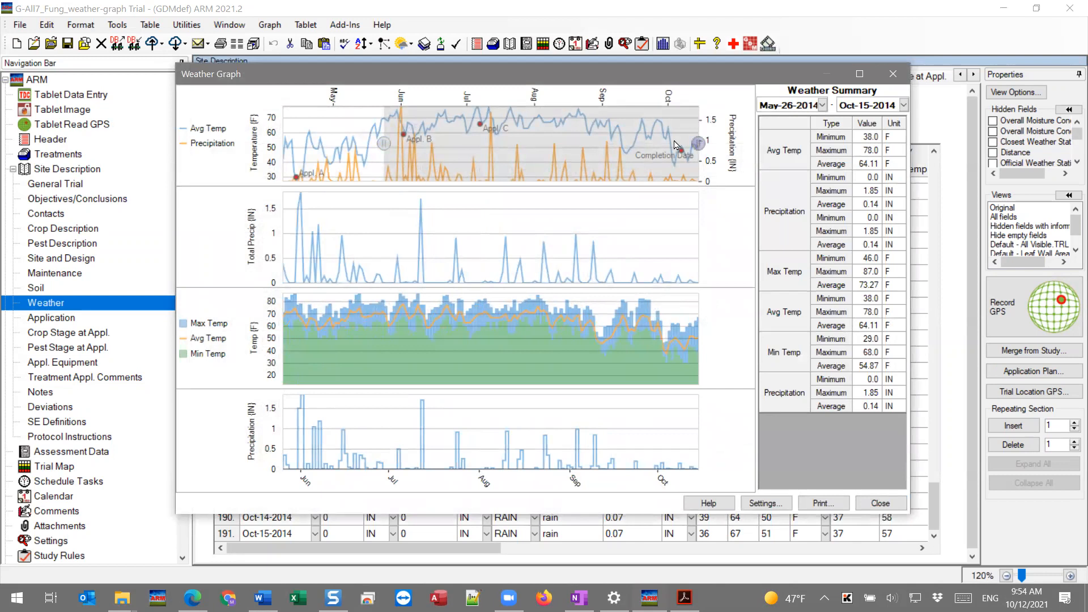
drag(698, 143, 566, 143)
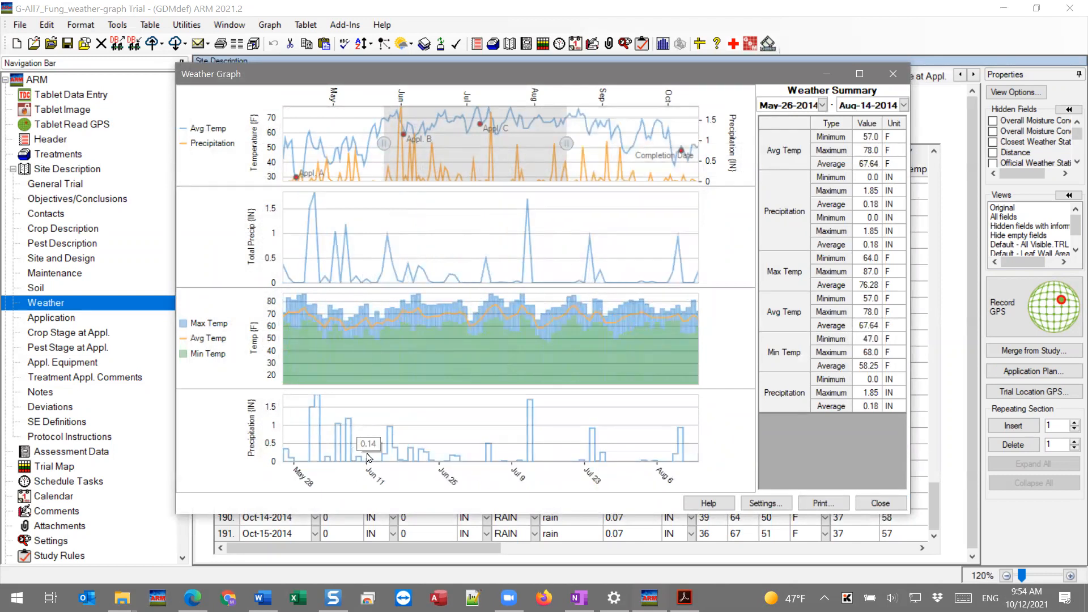